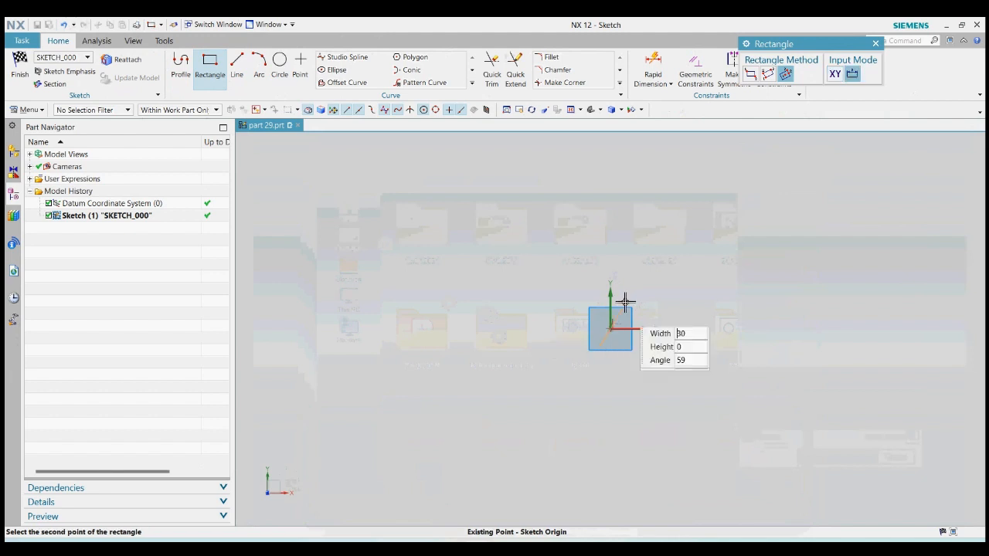
Step: Sketch a rectangle about 104 mm wide and 96 mm high, centred on the sketch origin
left_click(611, 249)
left_click(696, 251)
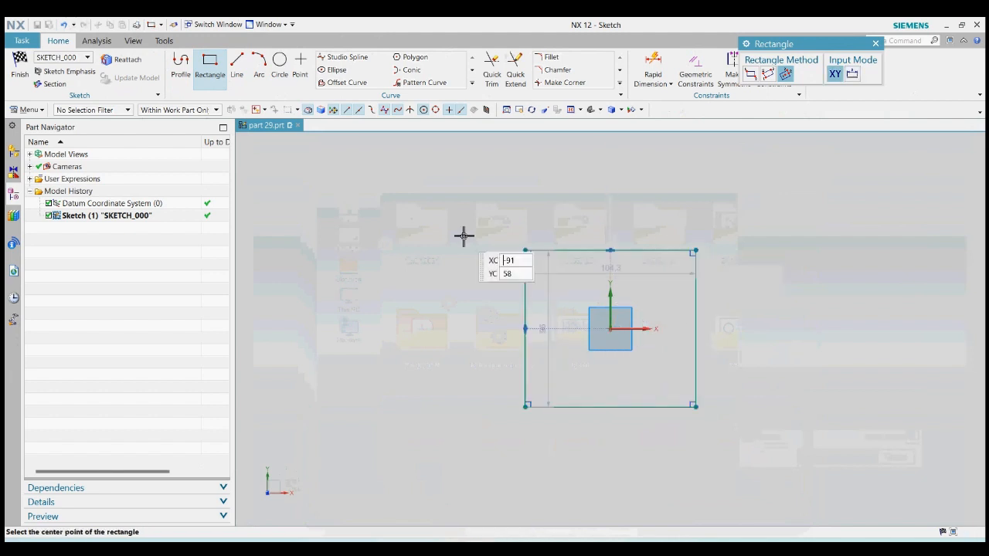
Step: Sketch a second rectangle 35 mm high and about 5 mm wide, centred on the midpoint of the large rectangle's lower edge
left_click(751, 74)
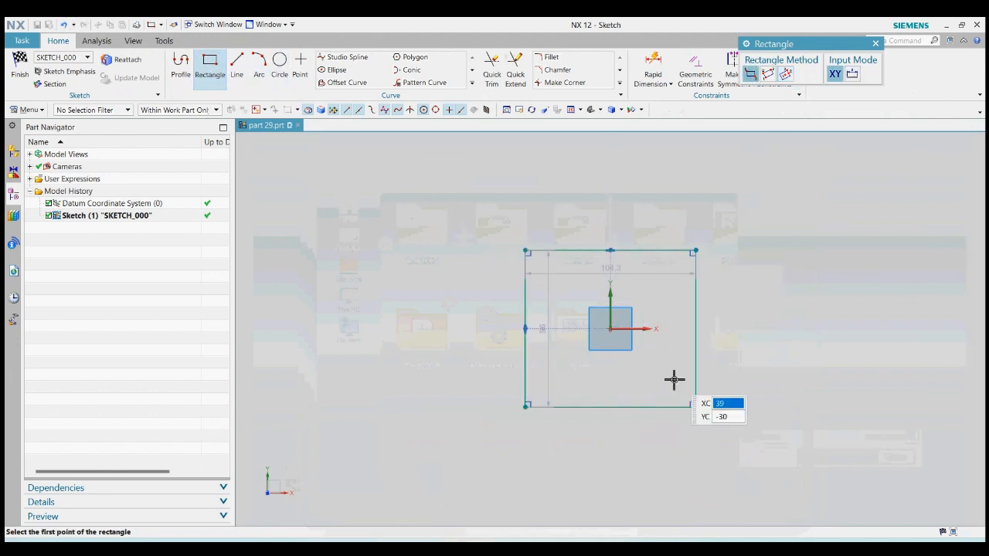
left_click(785, 75)
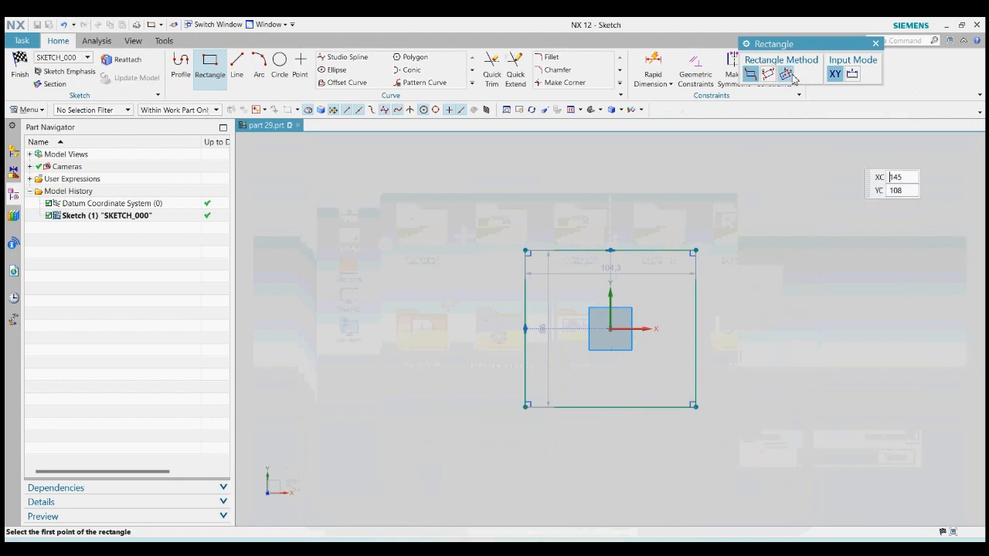
left_click(612, 407)
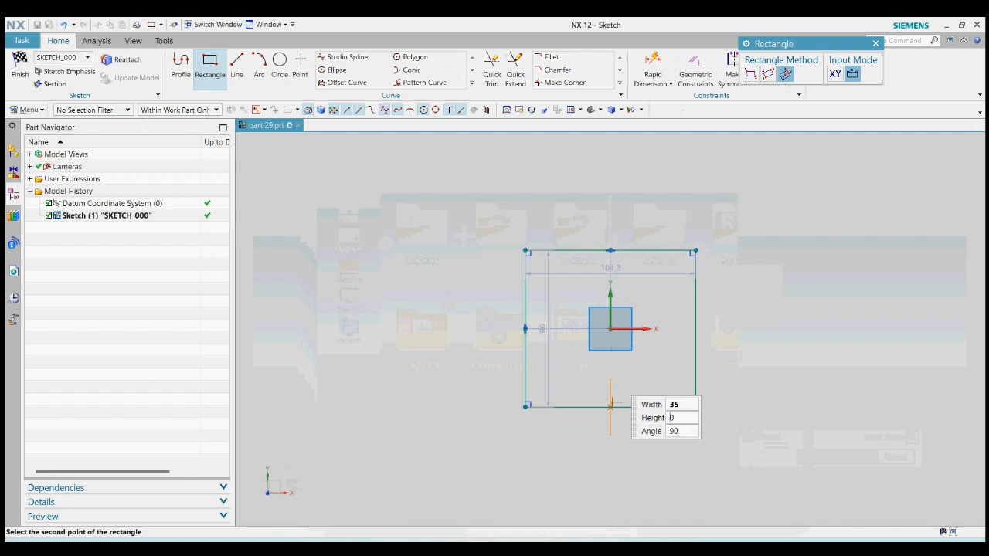
left_click(615, 379)
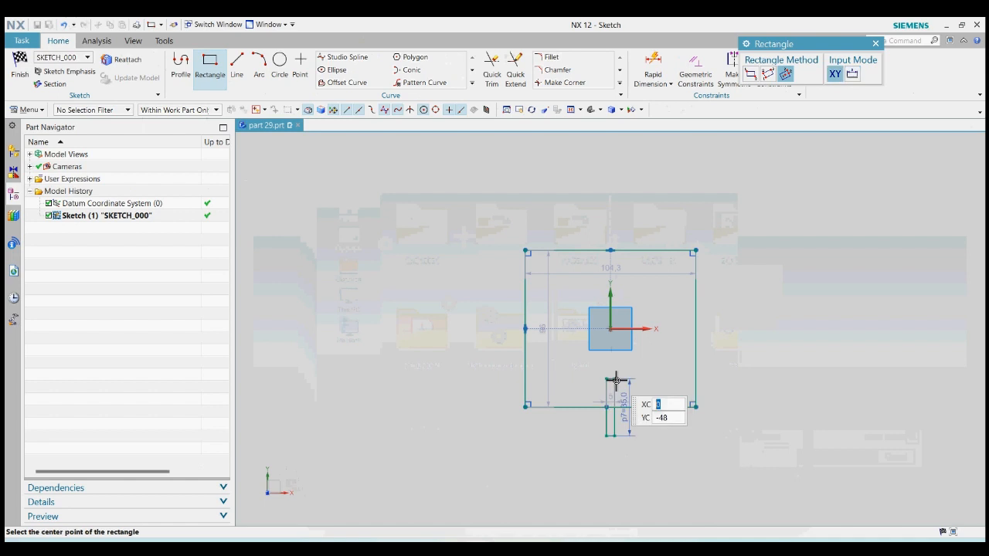
left_click(875, 44)
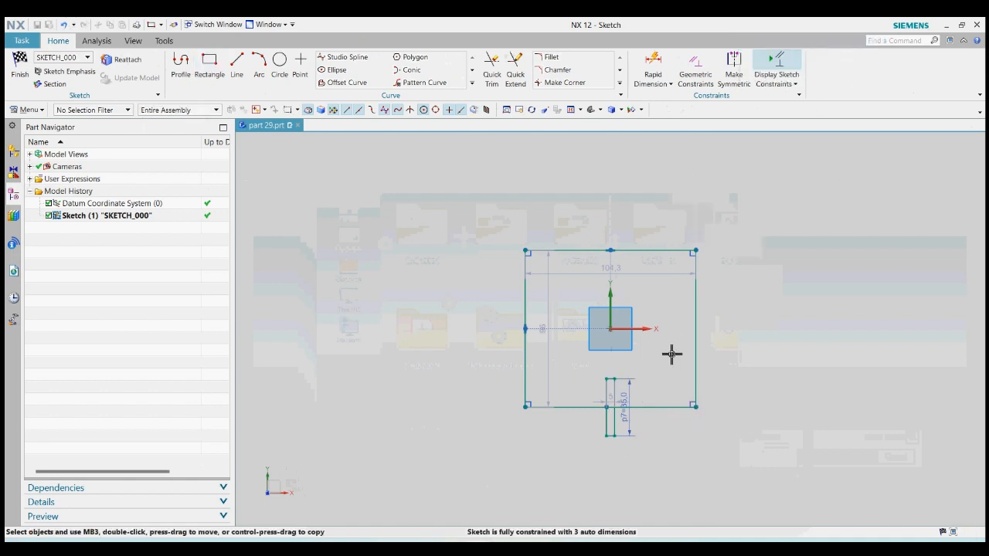
Step: Set the horizontal width of the second rectangle to 150 mm
double_click(611, 401)
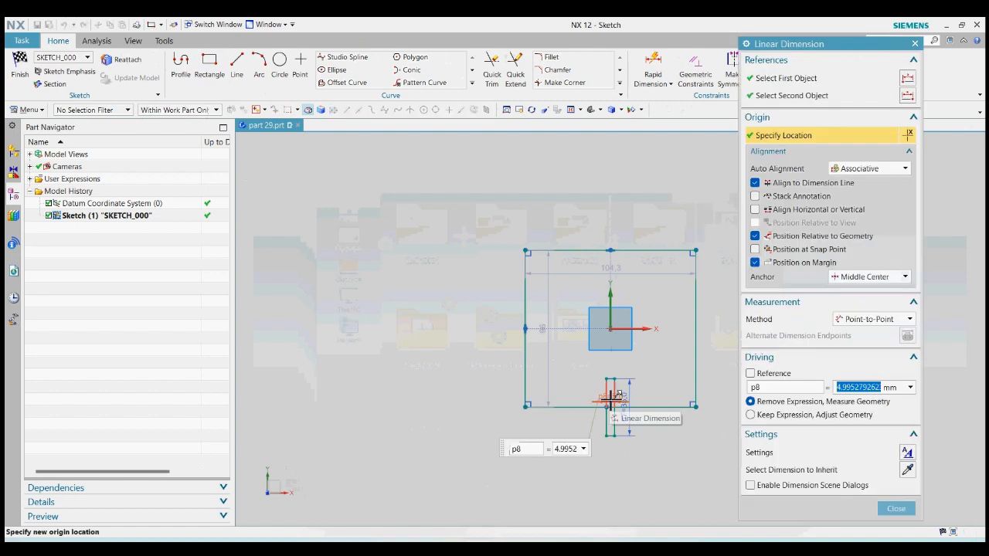
key("BackSpace")
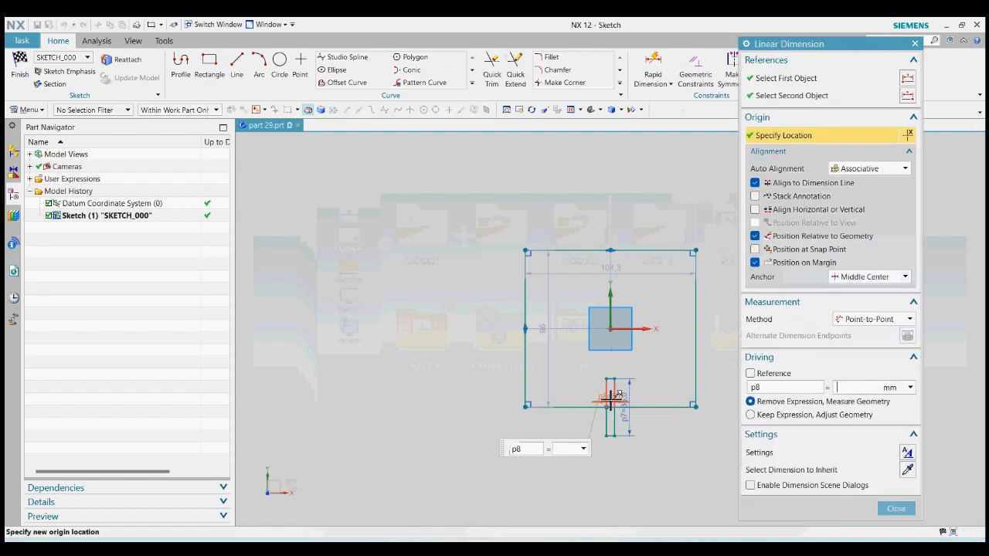
key("Return")
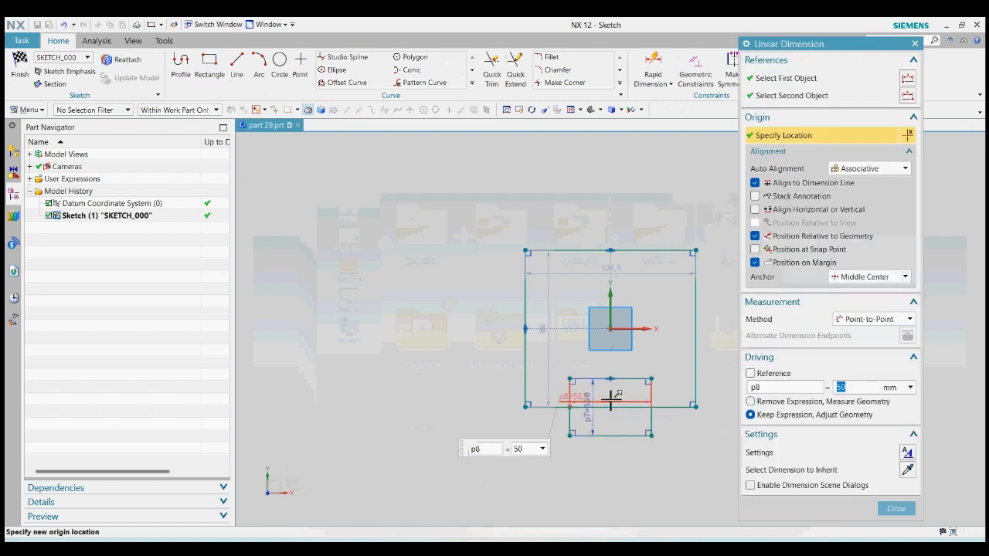
type("150")
key("Return")
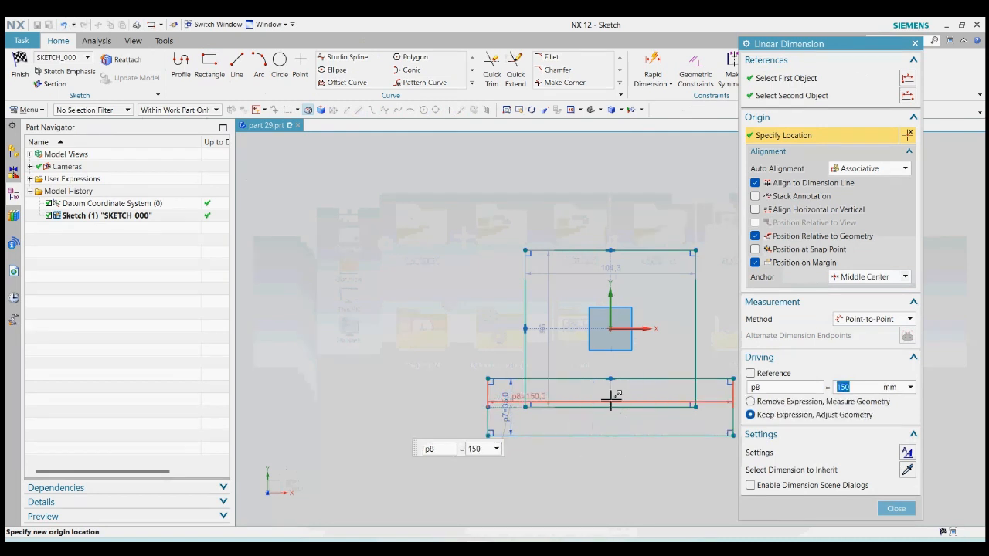
left_click(896, 509)
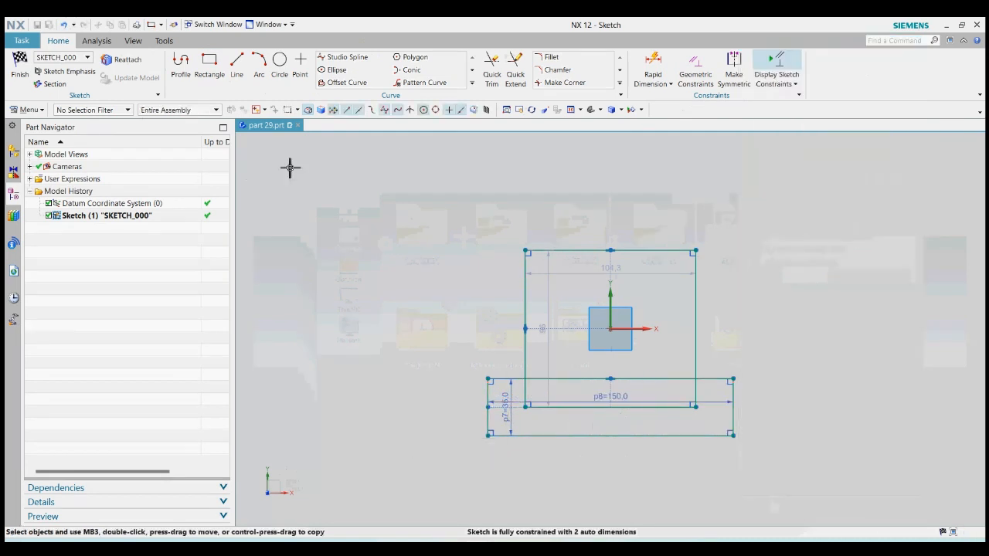
Step: Trim the overlapping line segments where the two rectangles cross, leaving one closed inverted-T outline
left_click(492, 74)
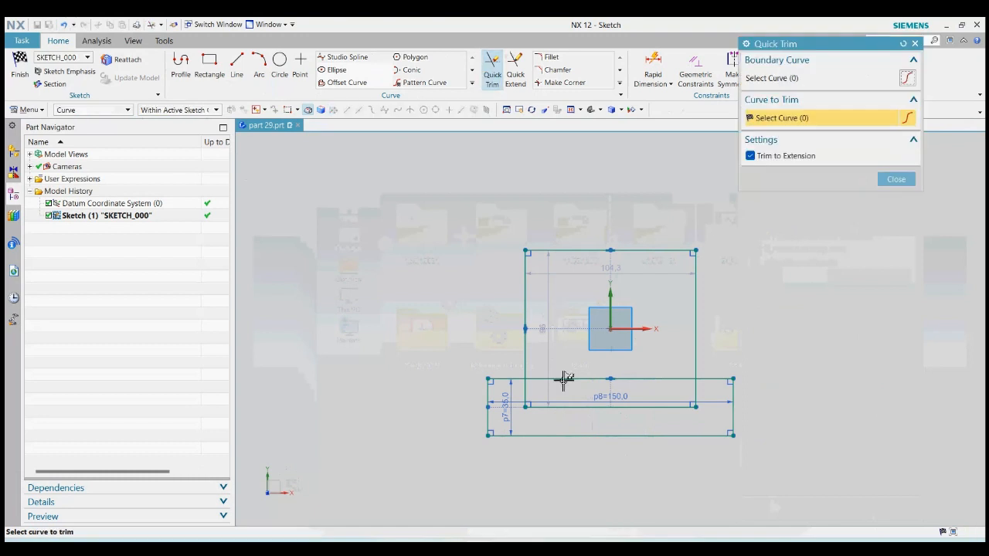
left_click(529, 393)
left_click(543, 408)
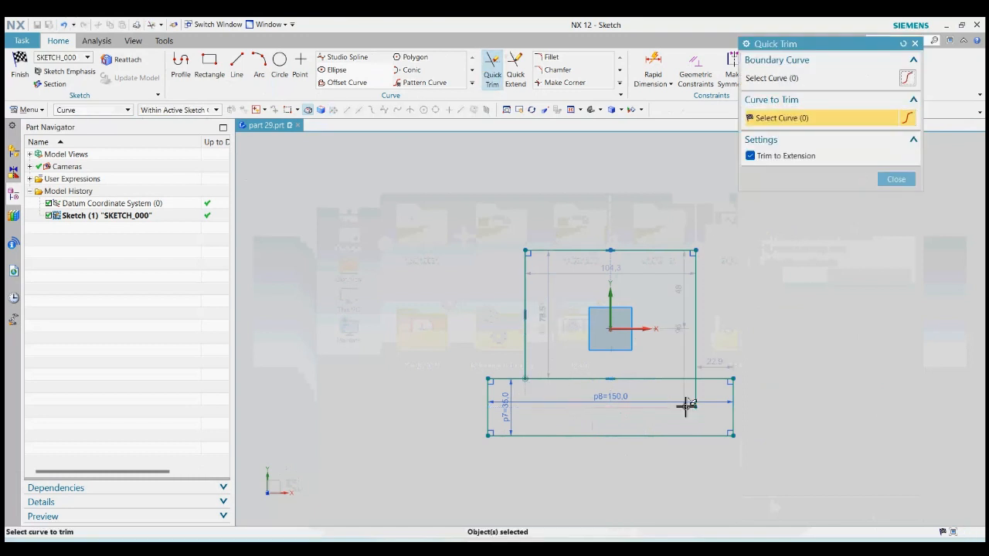
left_click(697, 394)
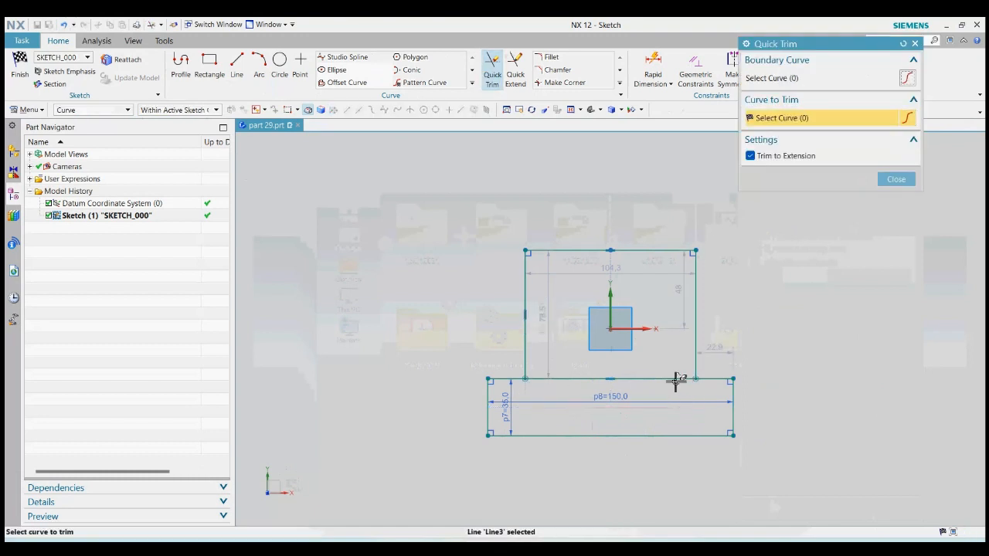
left_click(896, 179)
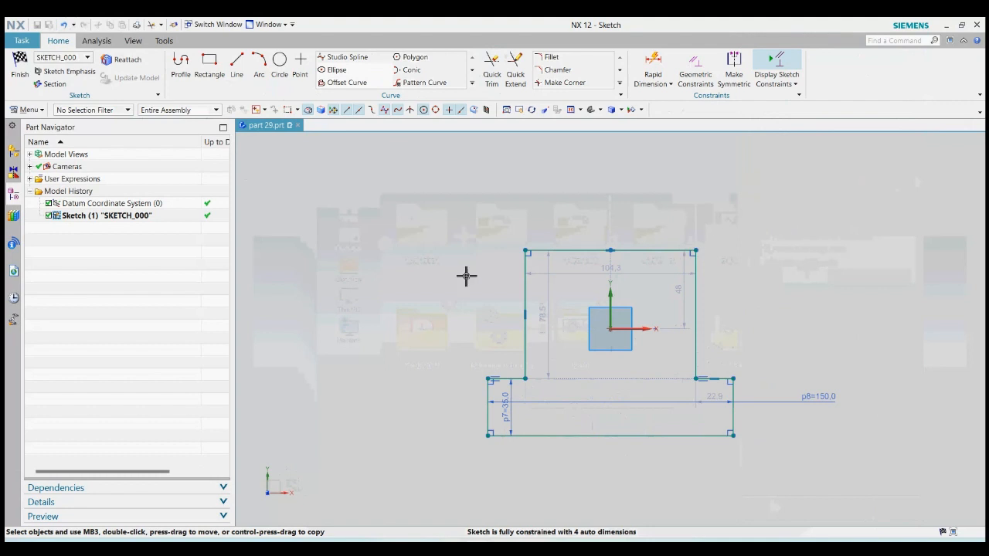
Step: Finish the sketch and extrude the outline from -15 mm to 15 mm as a solid with Boolean None
left_click(11, 79)
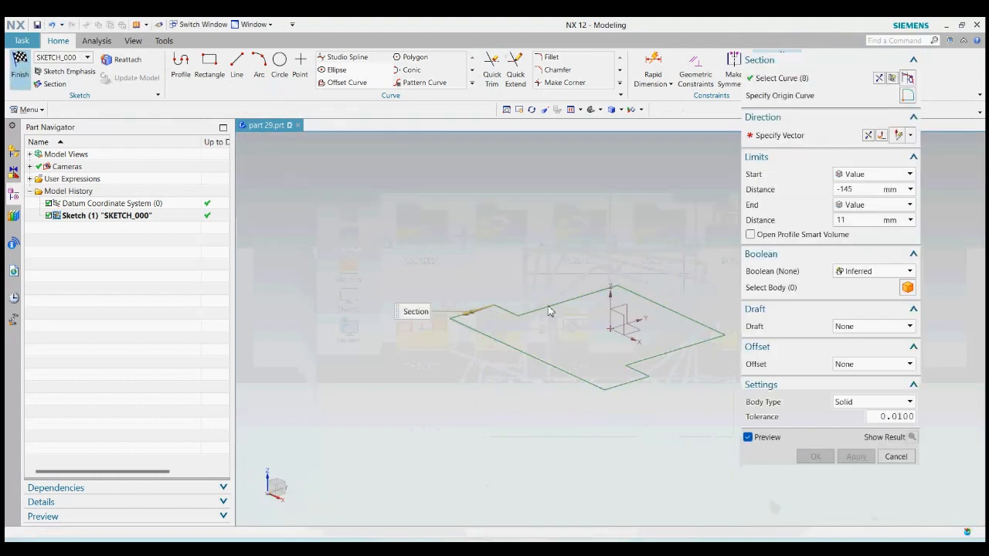
left_click(873, 271)
left_click(854, 283)
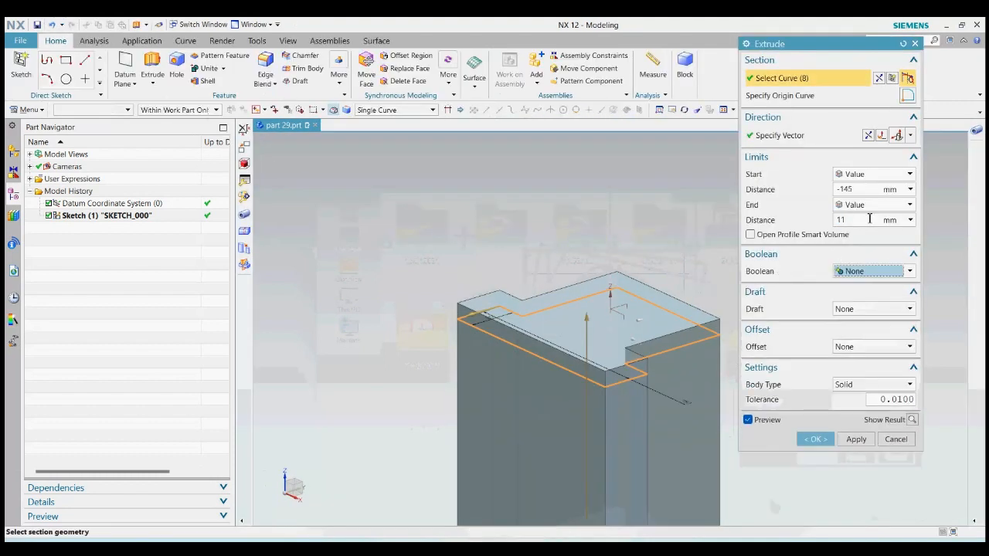
left_click(855, 189)
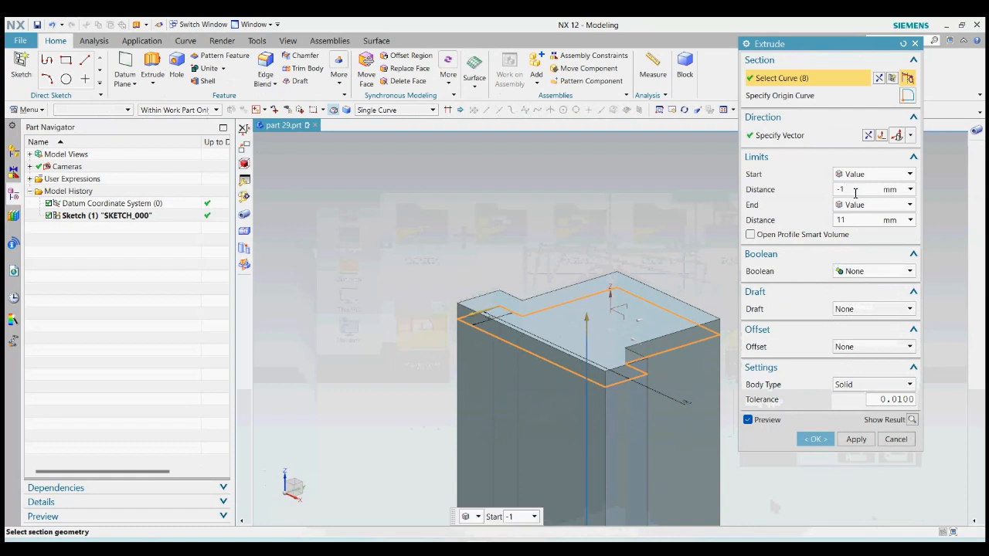
type("-15")
key("Return")
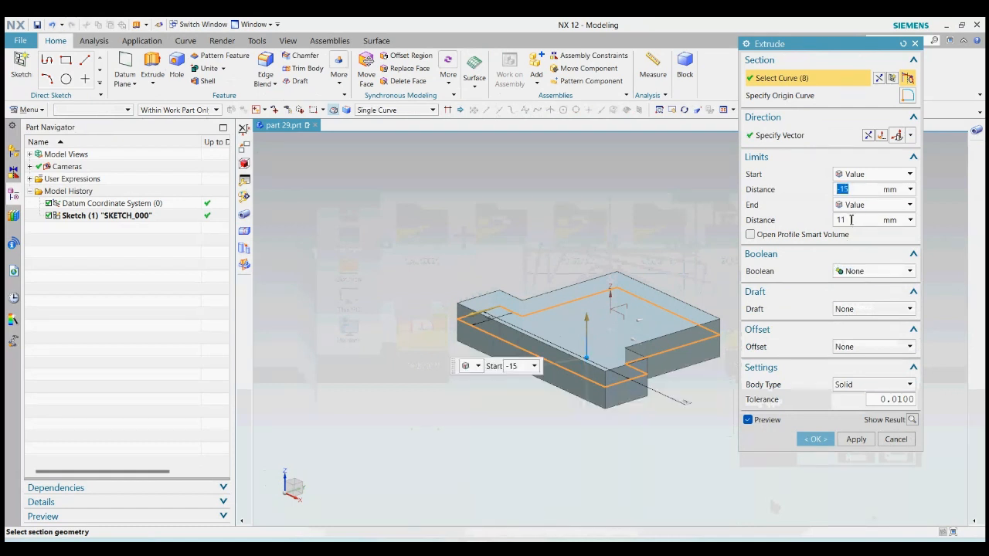
left_click(851, 220)
key("Return")
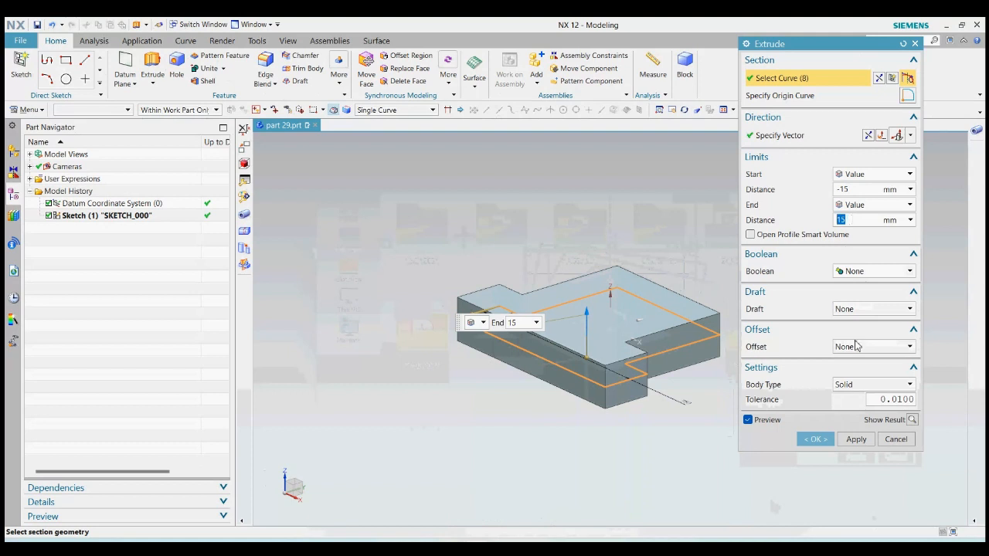
left_click(816, 438)
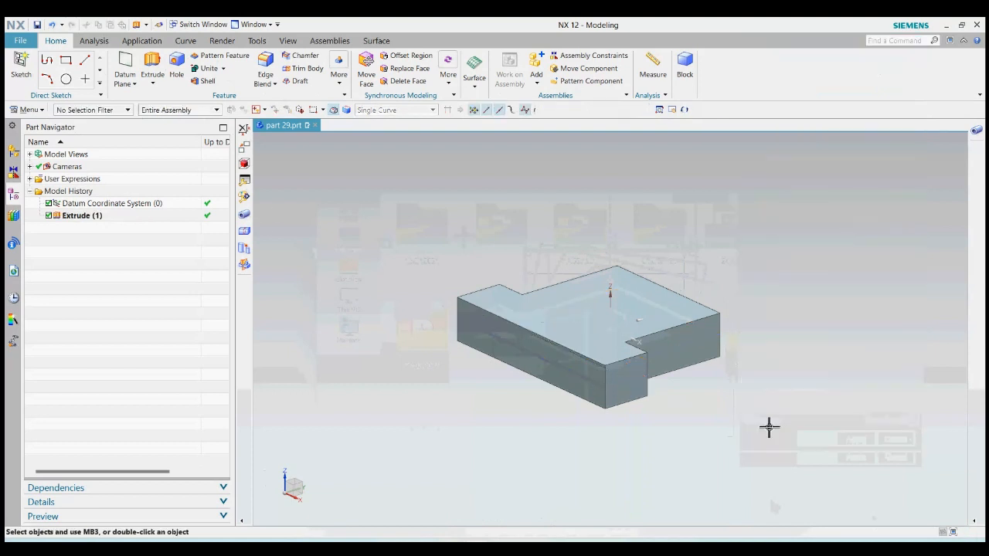
Step: Start a new extrude sketch on the block's top face and draw a 50 mm diameter circle centred on the datum origin
left_click(153, 84)
left_click(167, 98)
left_click(653, 307)
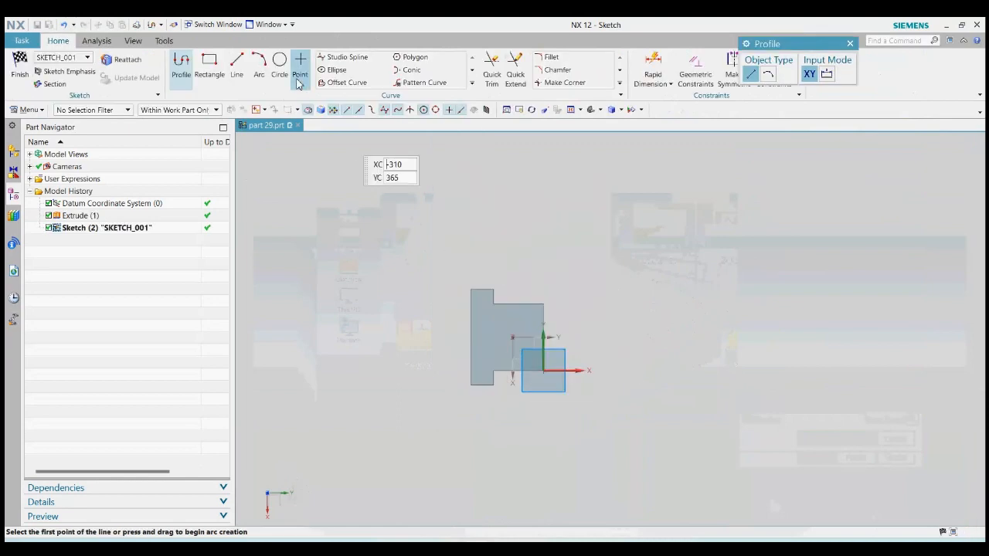
left_click(282, 66)
scroll(516, 376, "up", 3)
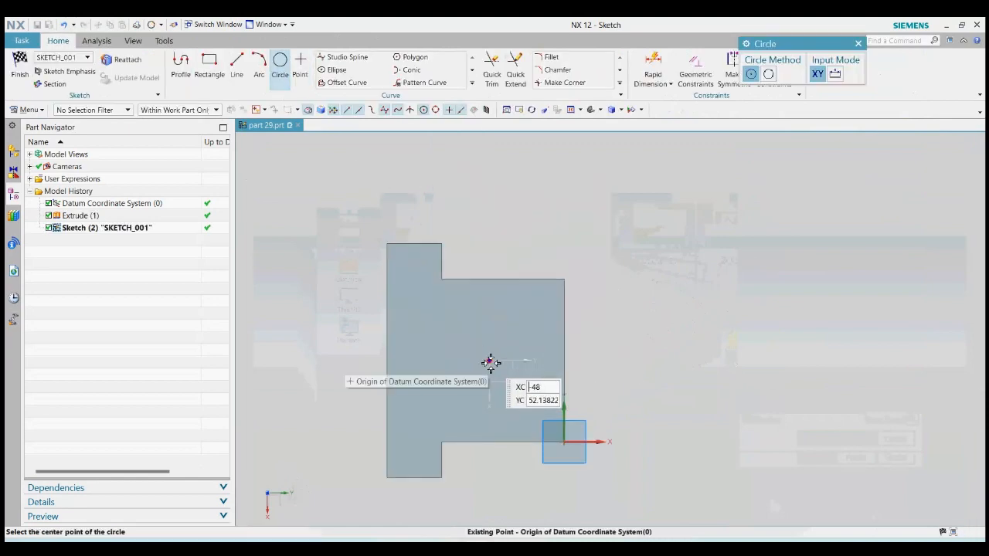
left_click(490, 361)
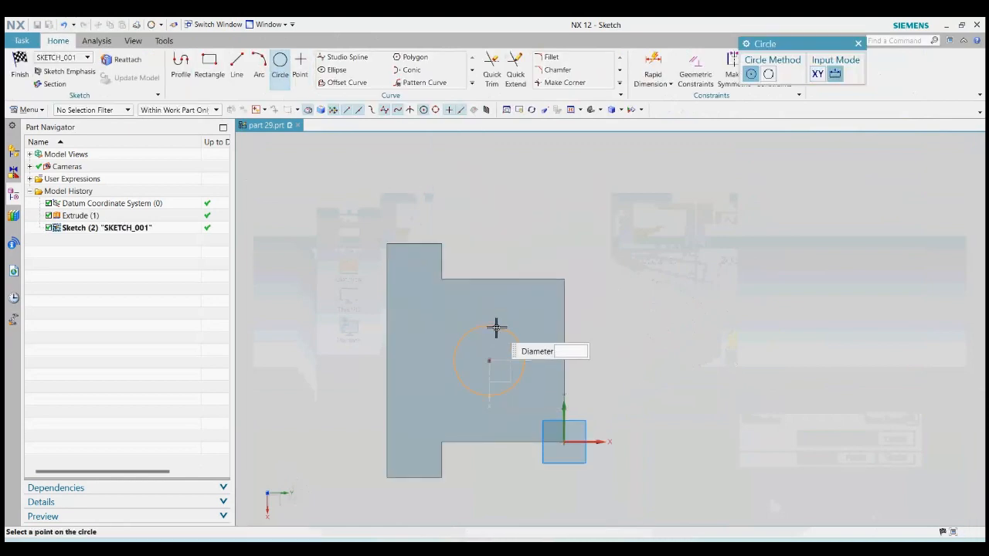
type("50")
key("Return")
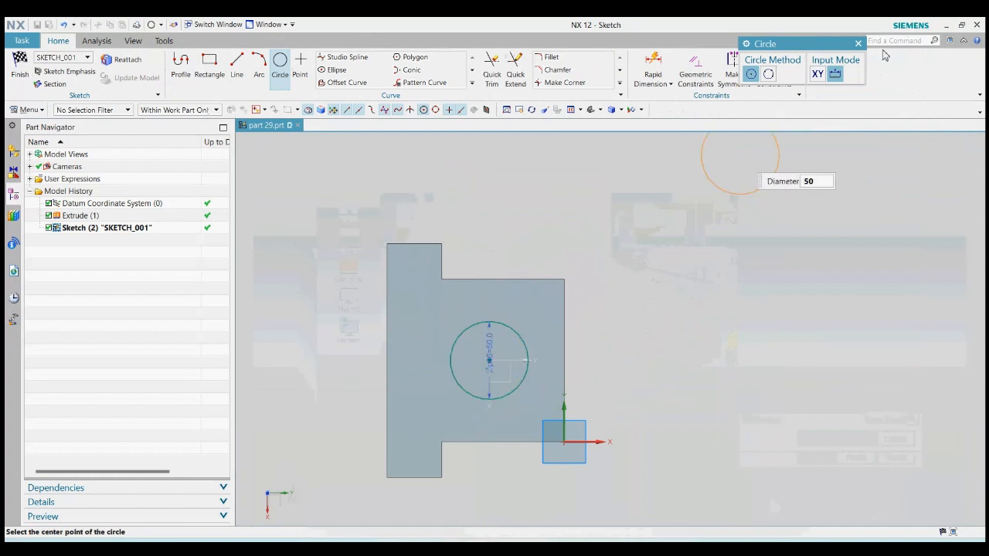
left_click(857, 43)
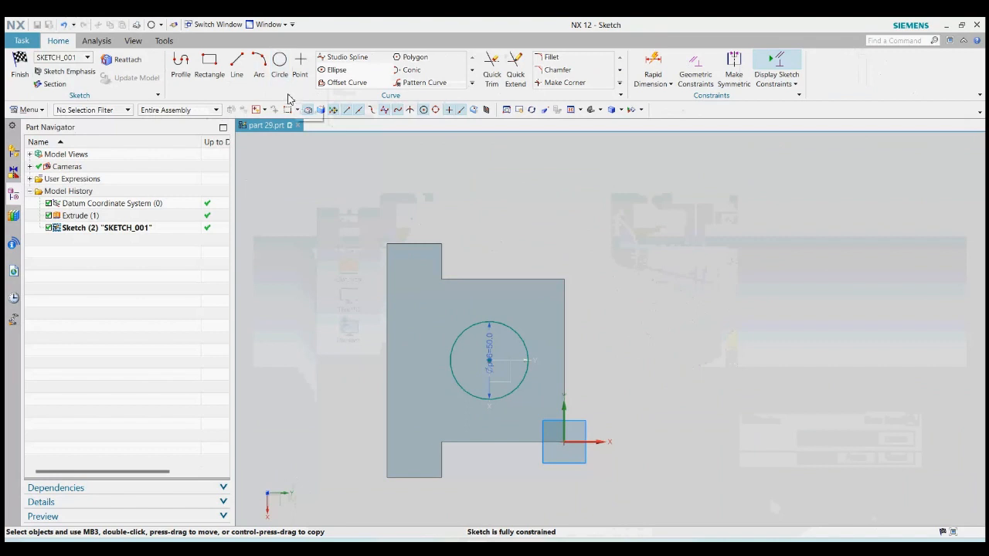
Step: Finish the sketch and extrude the circle from -43 mm to 15 mm with Boolean Subtract, cutting a through hole in the block
left_click(9, 67)
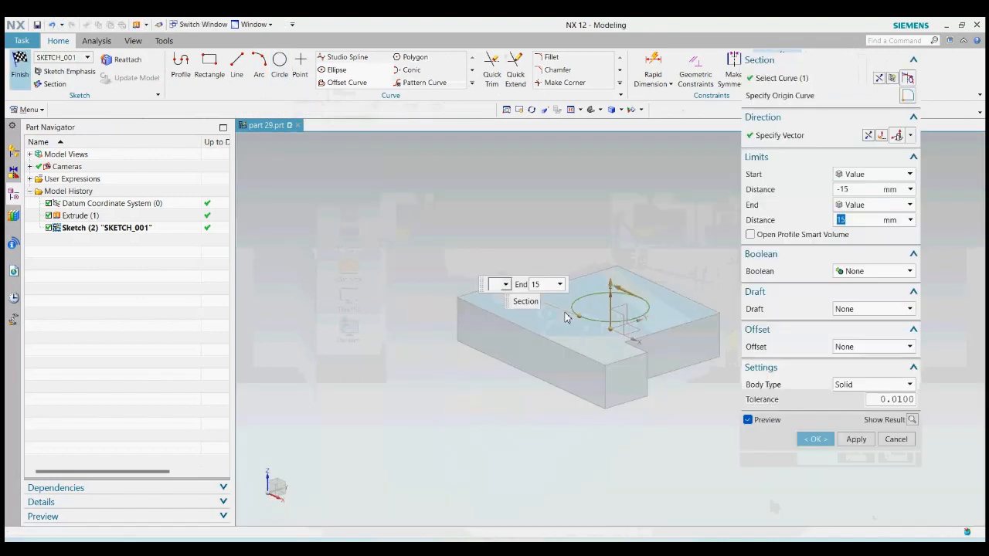
left_click_drag(614, 343, 620, 378)
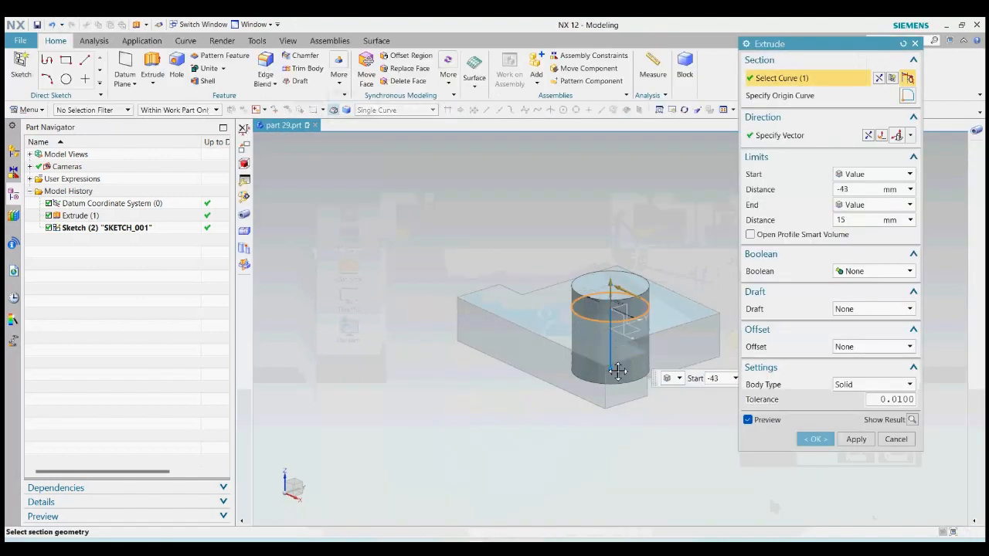
left_click(872, 272)
left_click(858, 307)
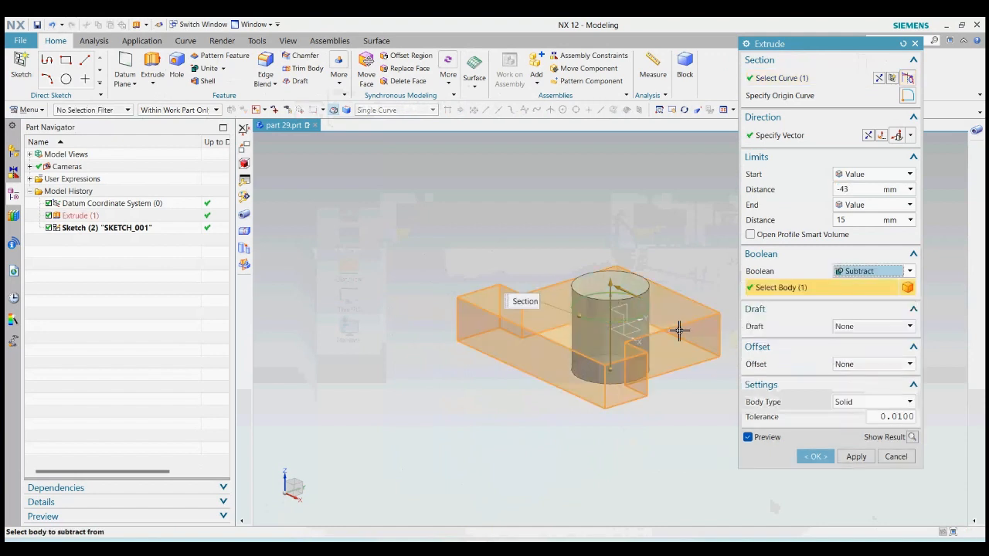
left_click(815, 457)
Step: Start another extrude sketch on the block's top face and draw a 75 by 75 mm square at 90 degrees, centred on the hole
middle_click_drag(736, 400, 753, 340)
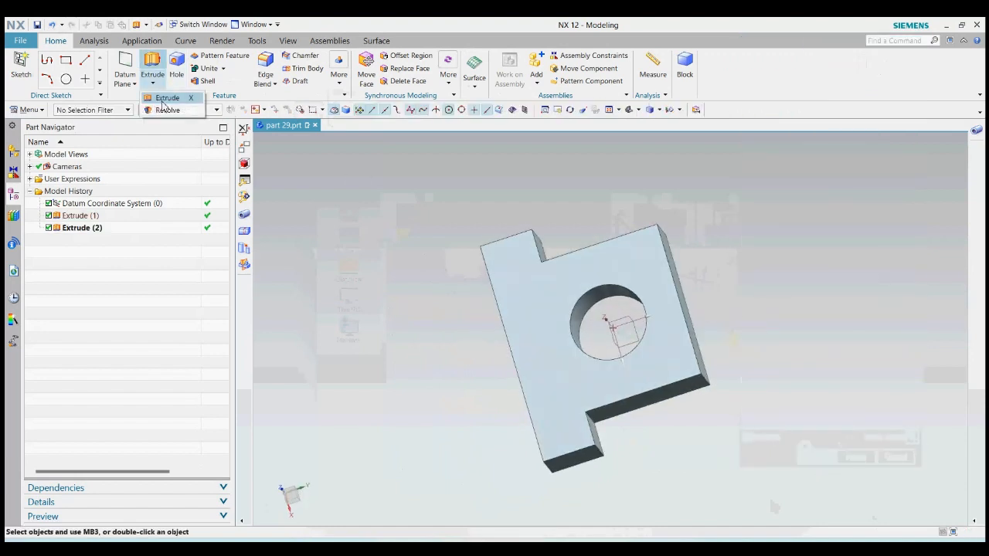
left_click(152, 69)
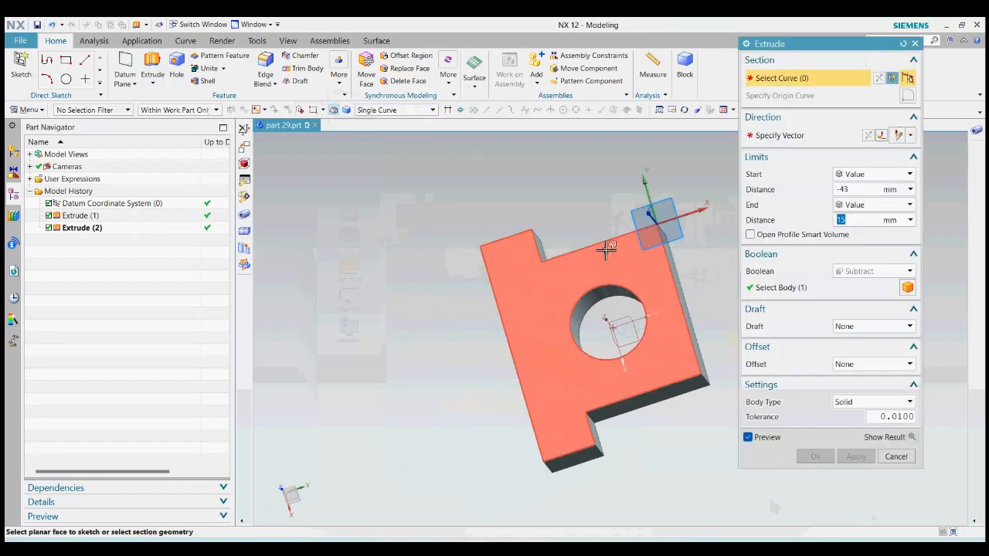
left_click(621, 258)
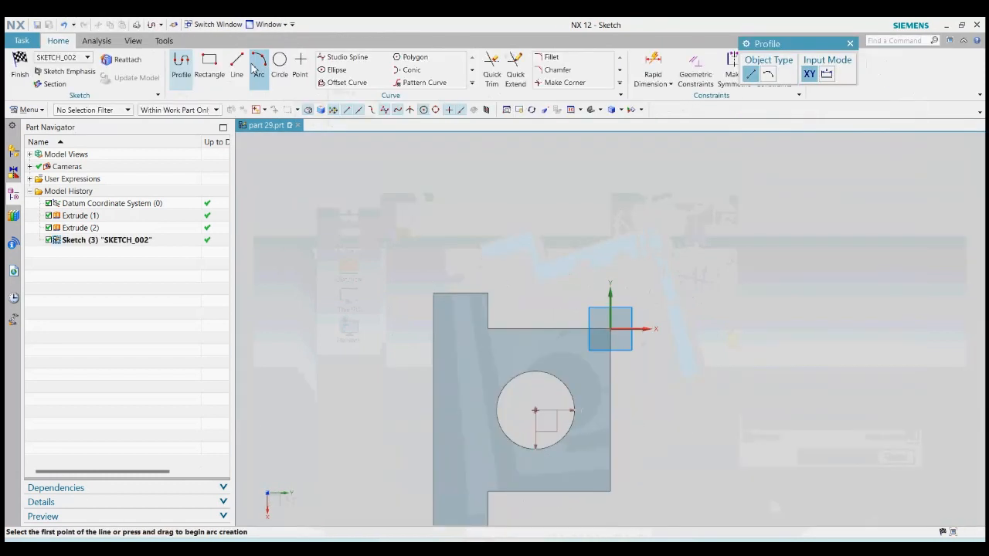
left_click(219, 66)
scroll(516, 186, "down", 3)
scroll(519, 301, "up", 4)
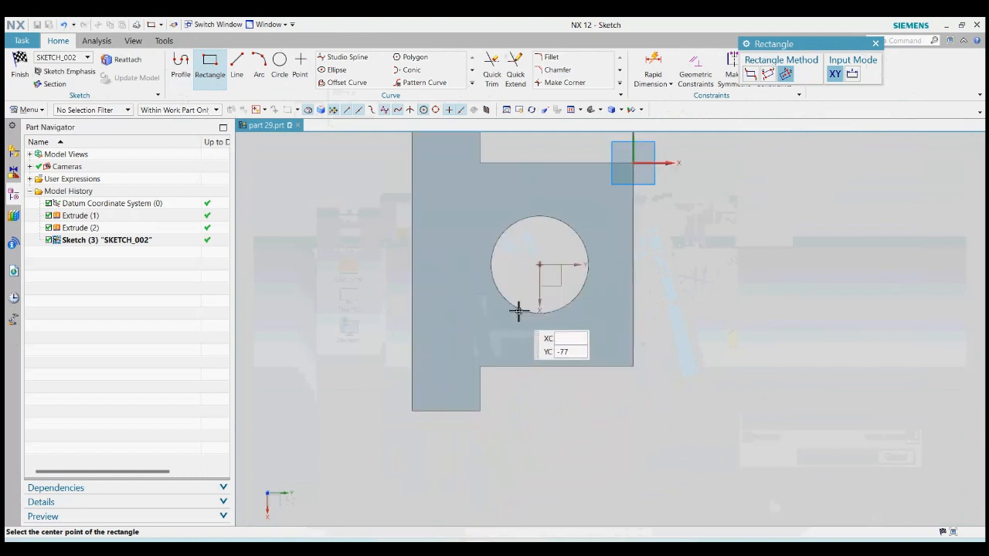
left_click(539, 264)
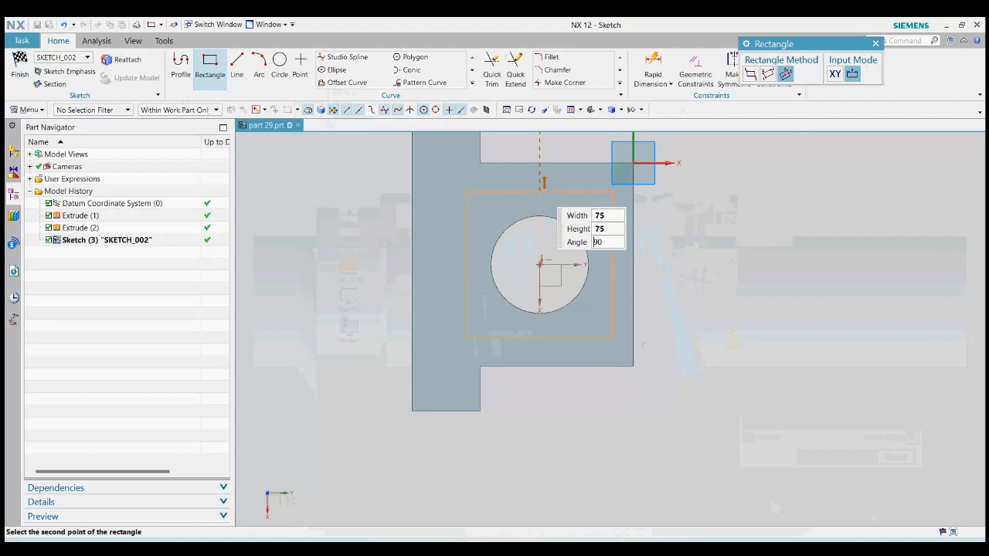
key("Return")
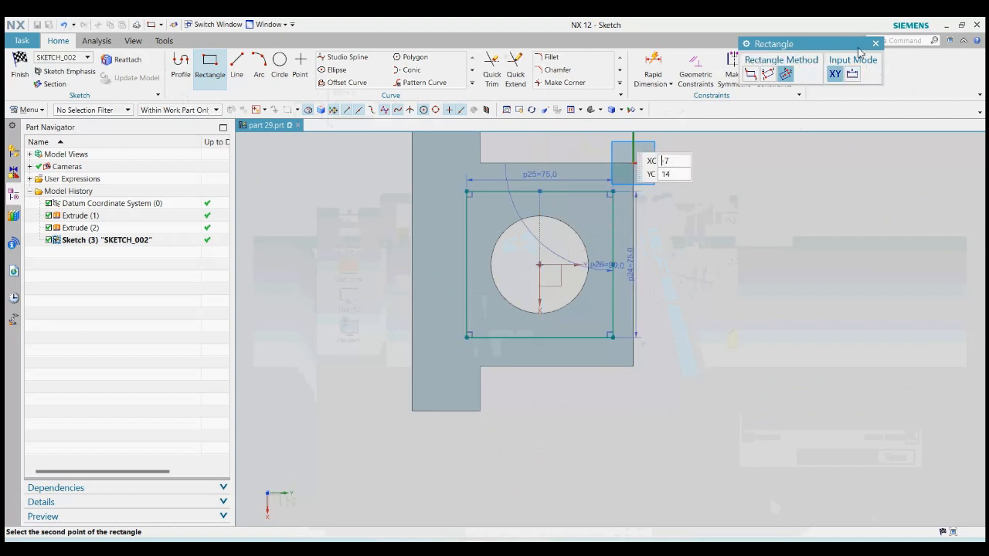
Step: Finish the sketch and extrude the square from -10 mm to 15 mm with Boolean Subtract, cutting a pocket around the hole
left_click(875, 43)
left_click(19, 65)
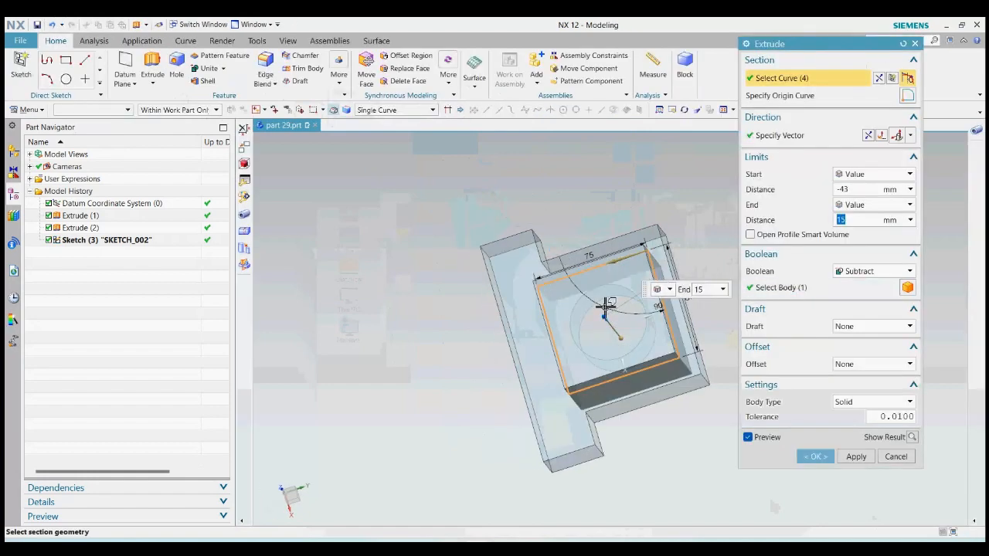
middle_click_drag(635, 242, 661, 207)
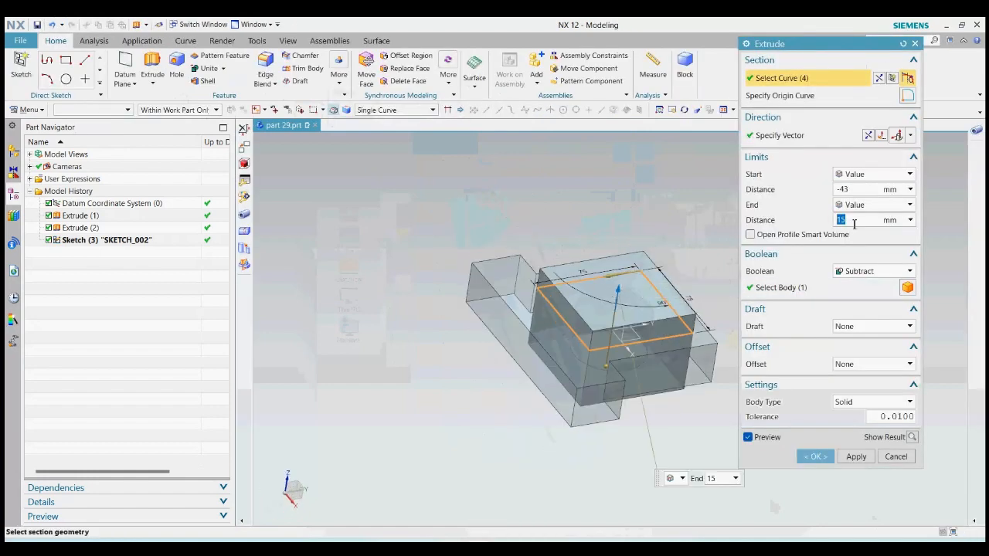
type("-10")
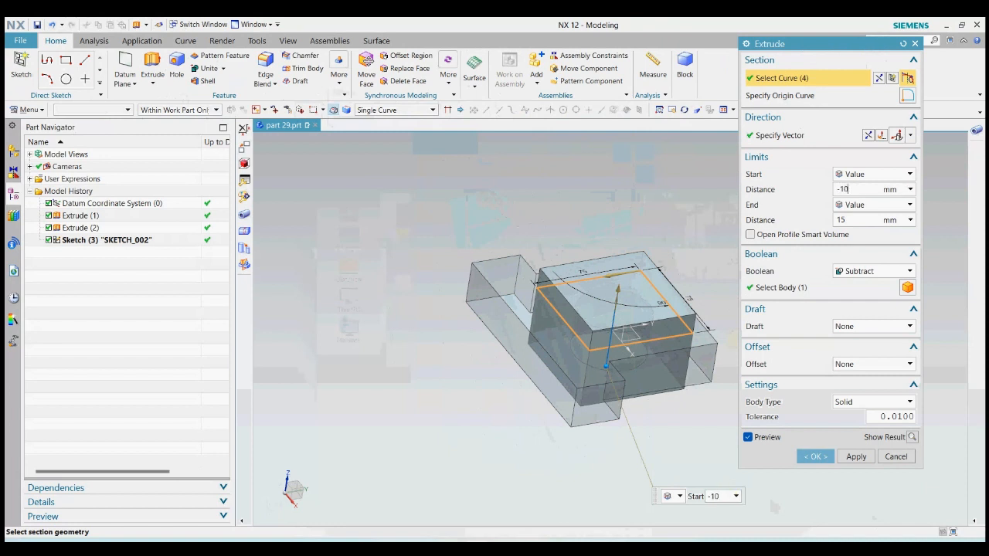
key("Return")
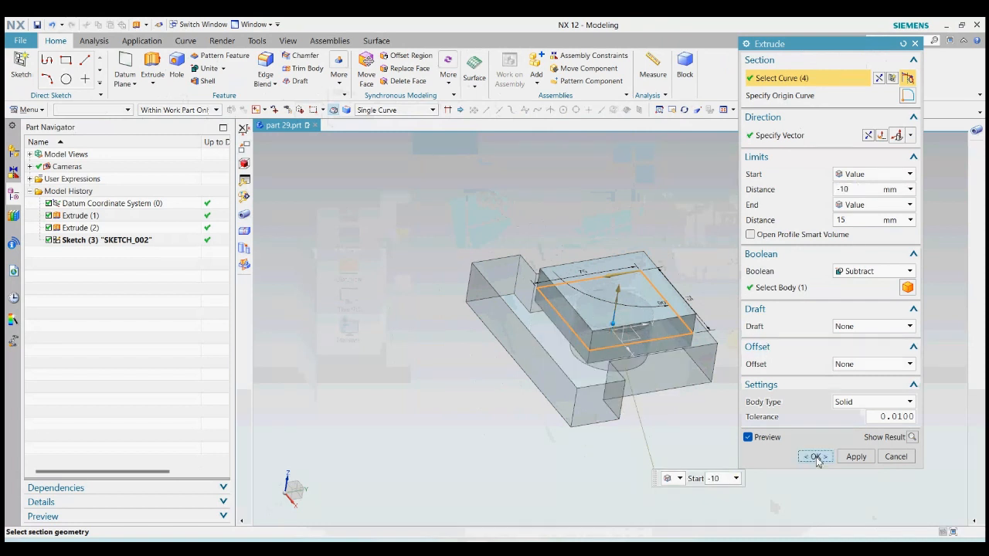
left_click(816, 457)
Step: Start an extrude from the hole's circular edge on the pocket floor, setting Boolean to None
middle_click_drag(777, 428, 746, 298)
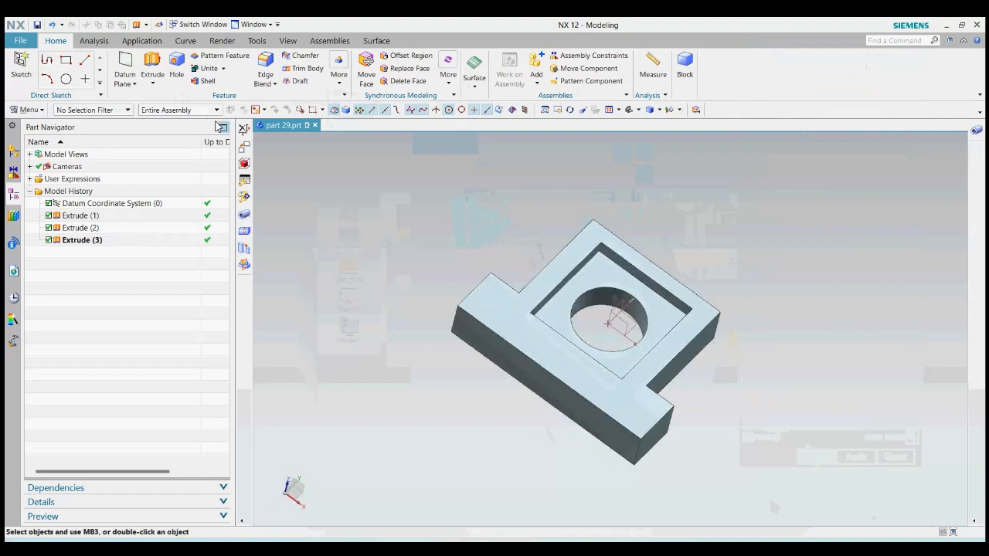
left_click(152, 84)
scroll(590, 273, "up", 5)
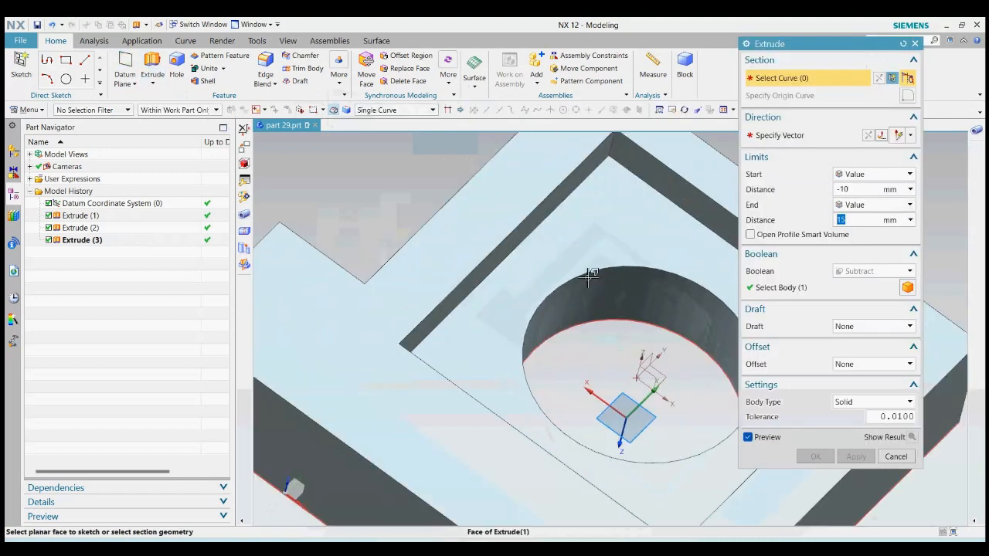
left_click(590, 271)
scroll(574, 276, "down", 4)
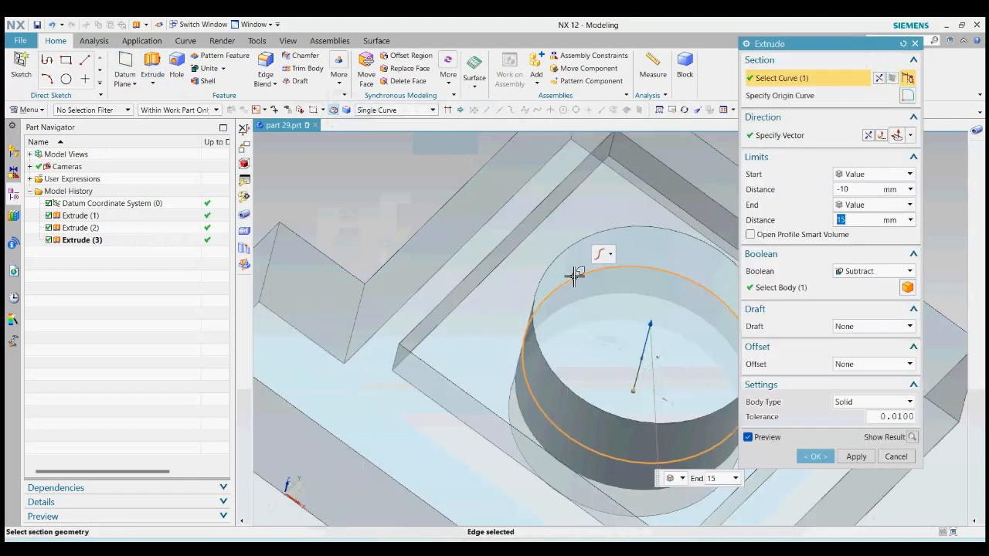
left_click(889, 271)
left_click(854, 283)
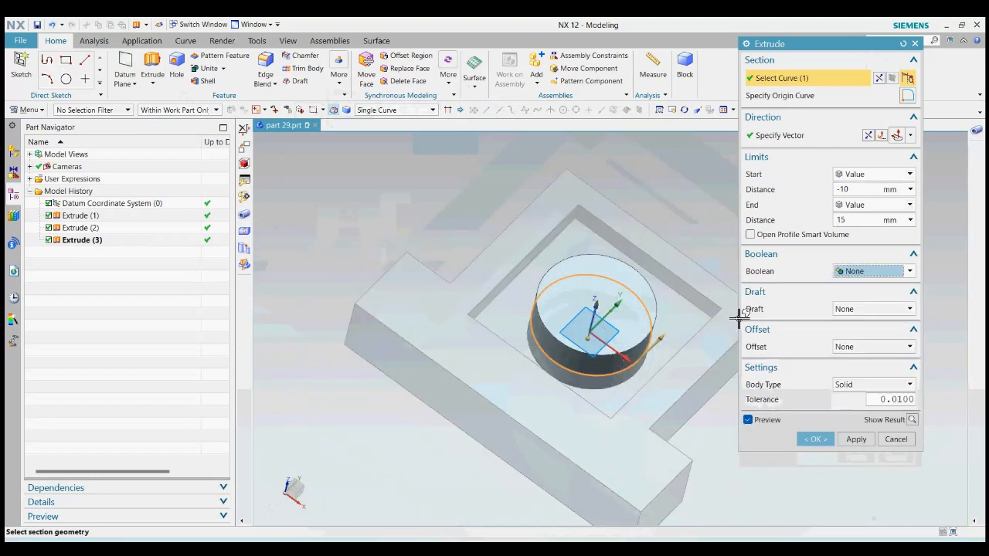
Step: Apply a Two-Sided offset to the extrude with a start of 5 mm and an end of -5 mm
left_click(872, 346)
left_click(850, 379)
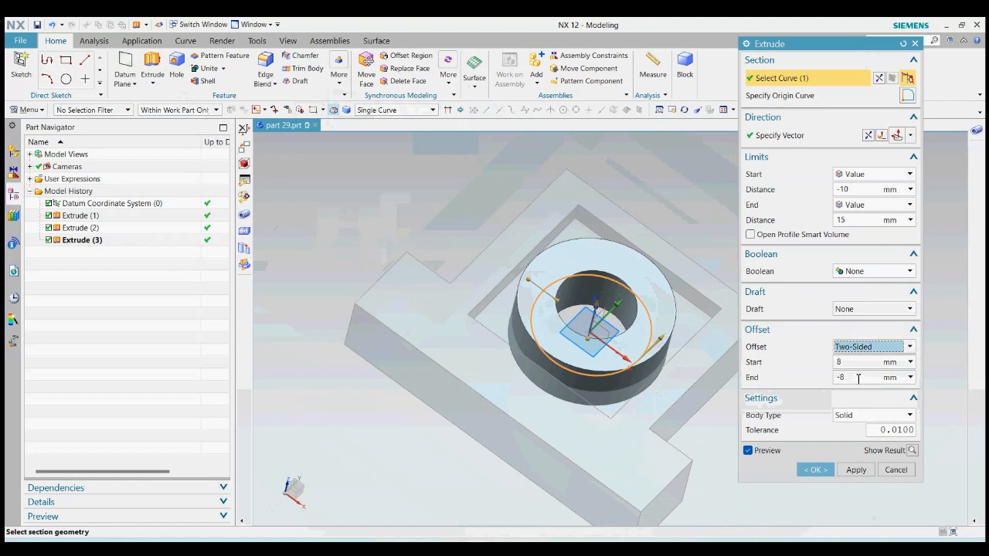
left_click(858, 377)
type("0")
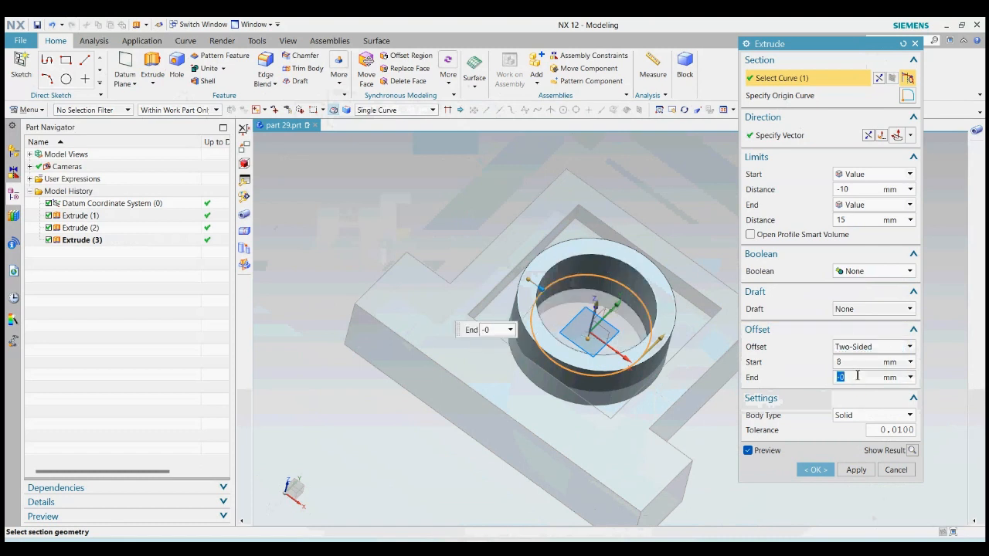
left_click(849, 362)
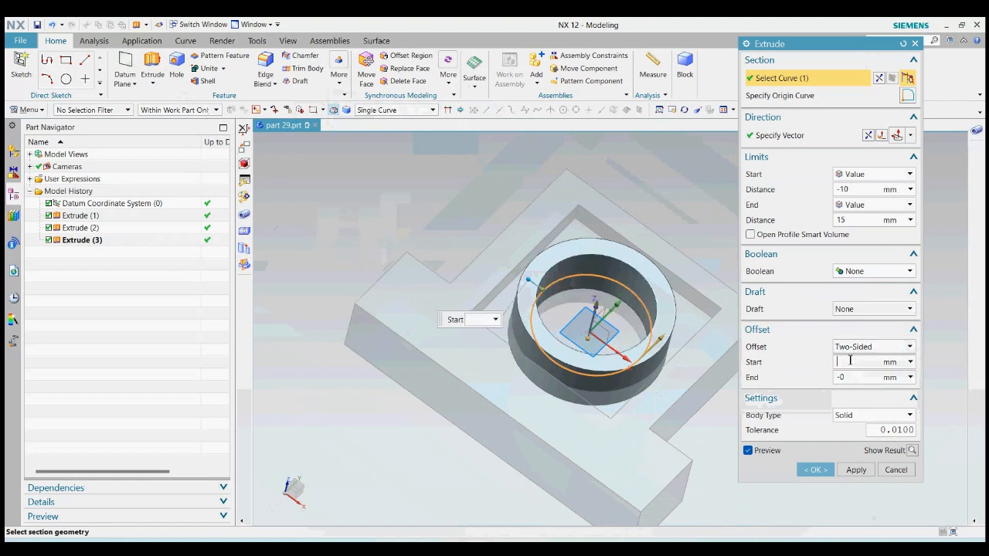
key("Return")
left_click(852, 379)
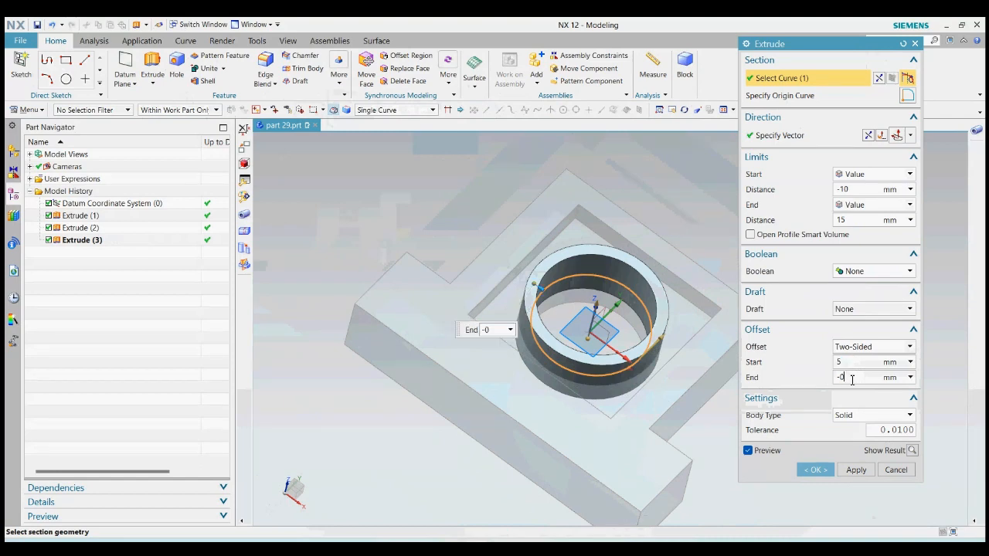
type("5")
key("Return")
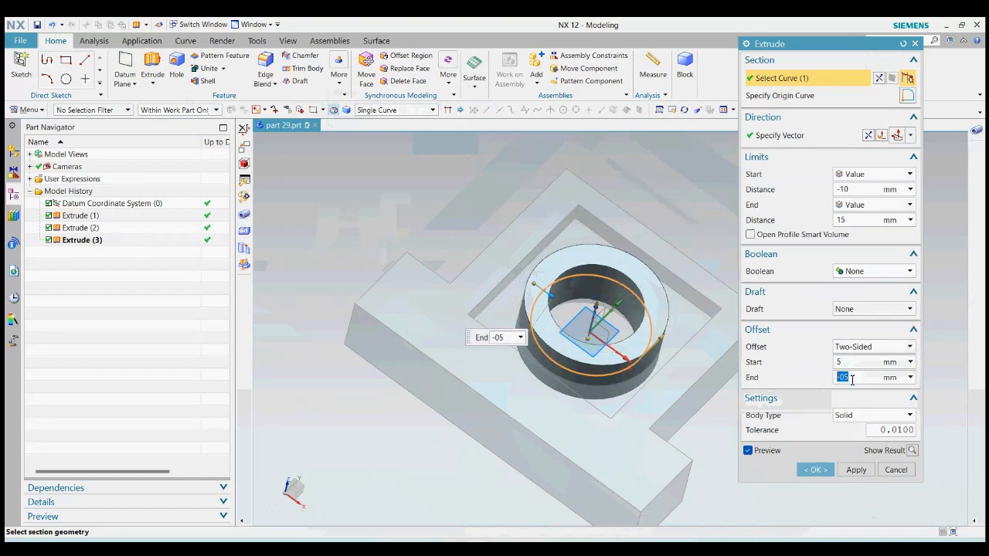
Step: Set Boolean to Unite and complete the ring's extrude from -10 mm to 15 mm, joining it to the block
left_click(863, 270)
left_click(856, 292)
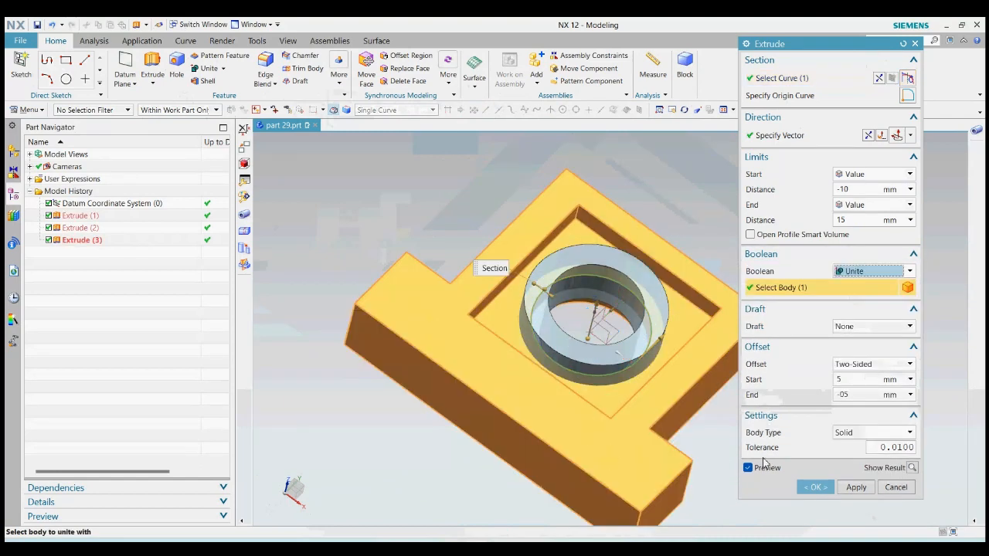
left_click(815, 487)
Step: Use Replace Face to bring the ring's top face level with the block's top face at 0 mm offset
middle_click_drag(772, 402, 758, 366)
middle_click_drag(646, 291, 606, 243)
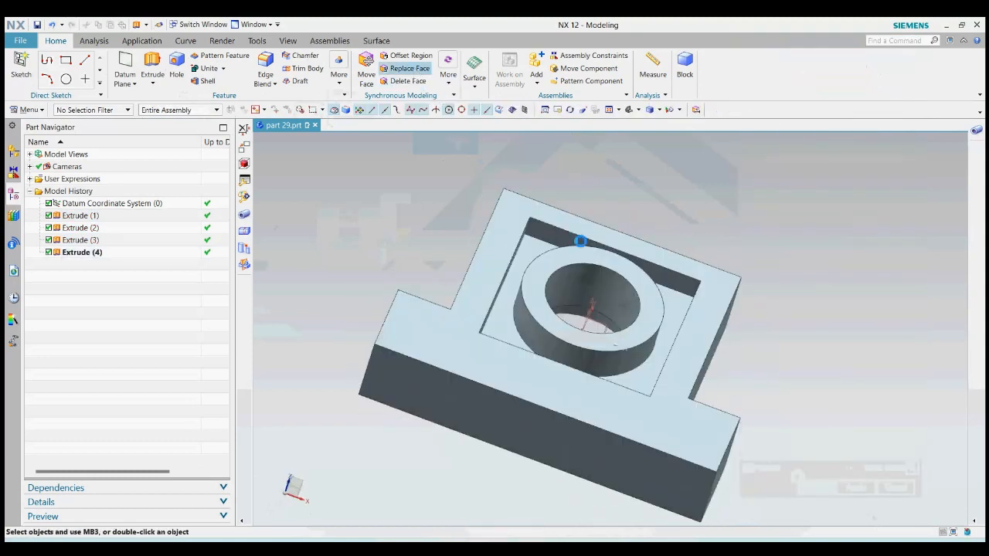
left_click(409, 68)
left_click(578, 249)
left_click(492, 248)
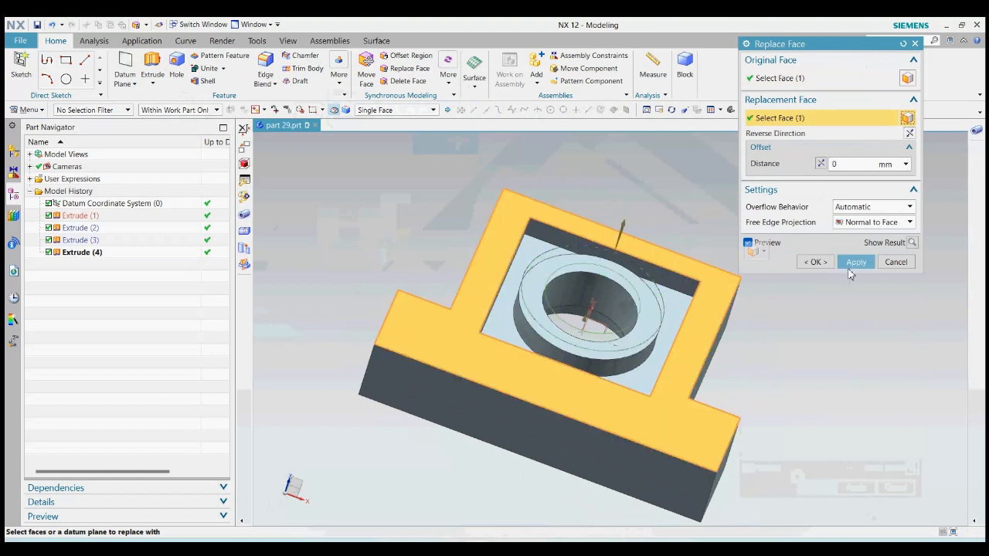
left_click(815, 262)
Step: Start an extrude sketch on the ring's top face
mouse_move(636, 247)
middle_mouse_down()
mouse_move(655, 273)
mouse_move(641, 261)
middle_mouse_up()
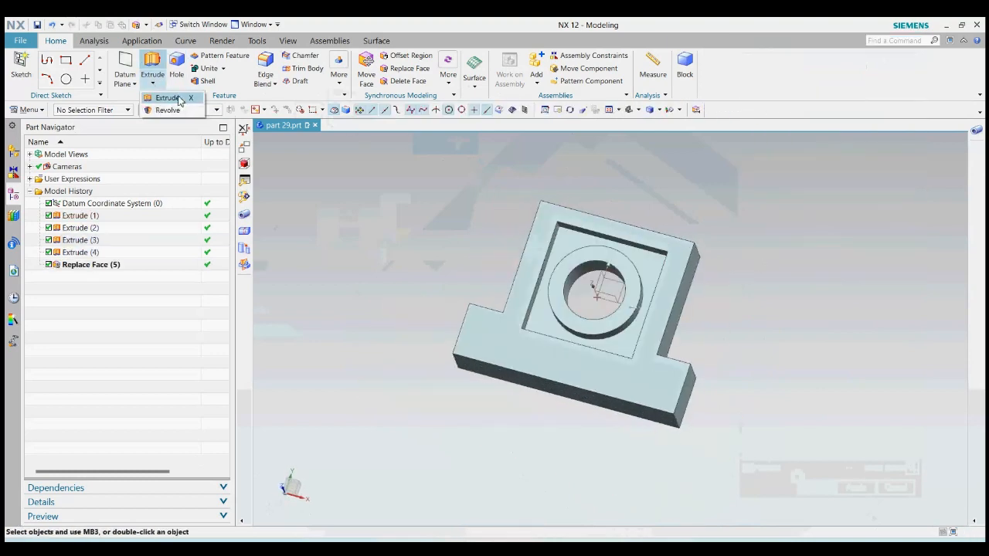
left_click(152, 66)
left_click(603, 253)
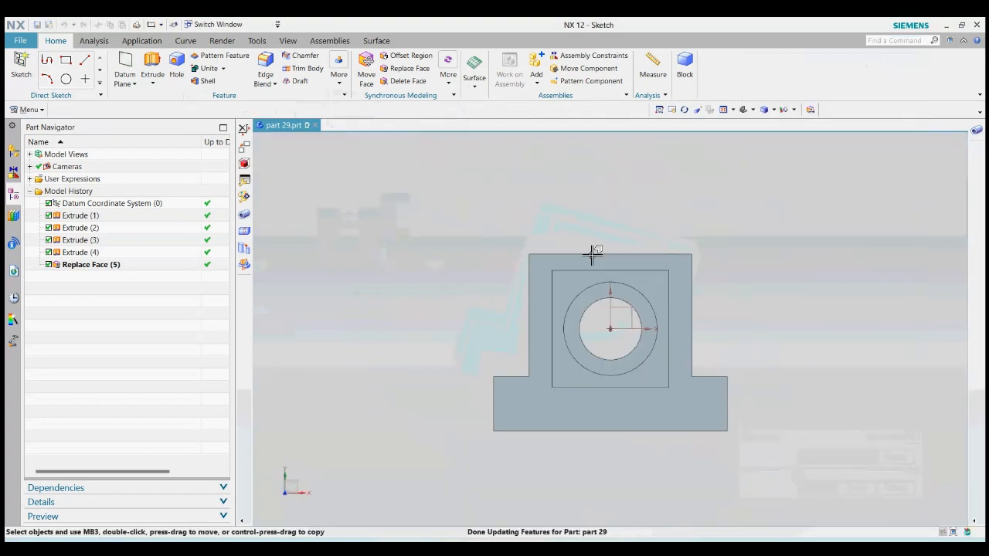
left_click(238, 66)
scroll(611, 336, "up", 3)
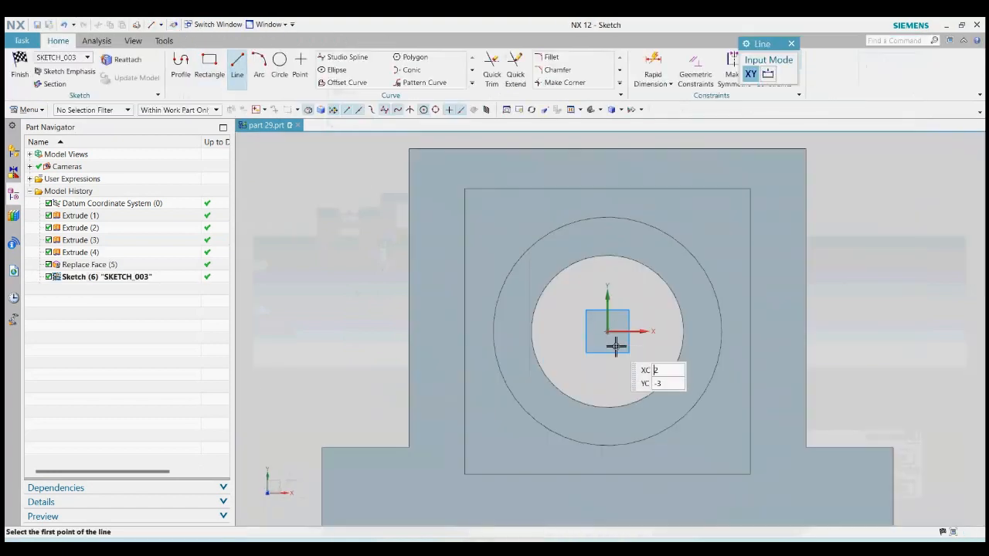
left_click(608, 333)
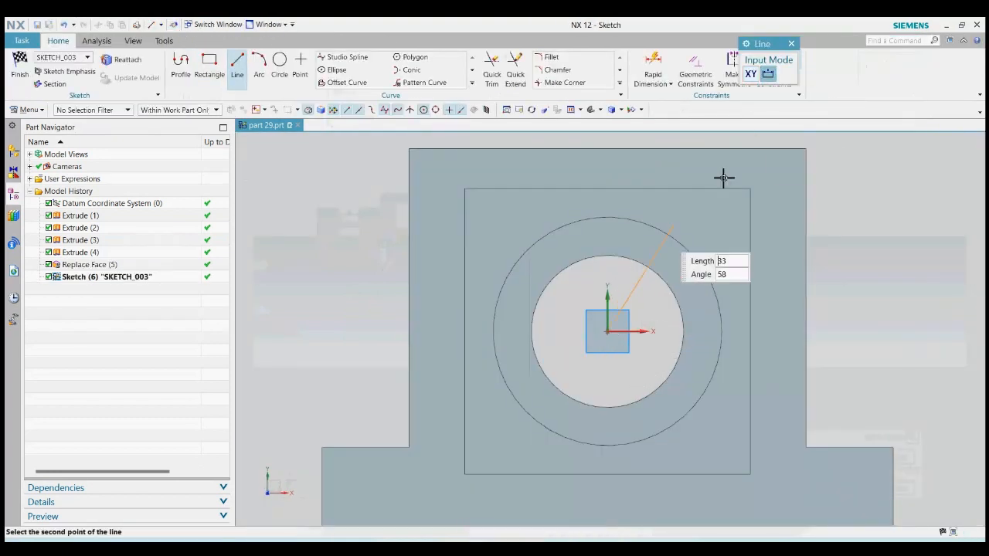
left_click(791, 44)
Step: Draw a 30 mm diameter circle centred on the datum origin inside the hole
left_click(279, 65)
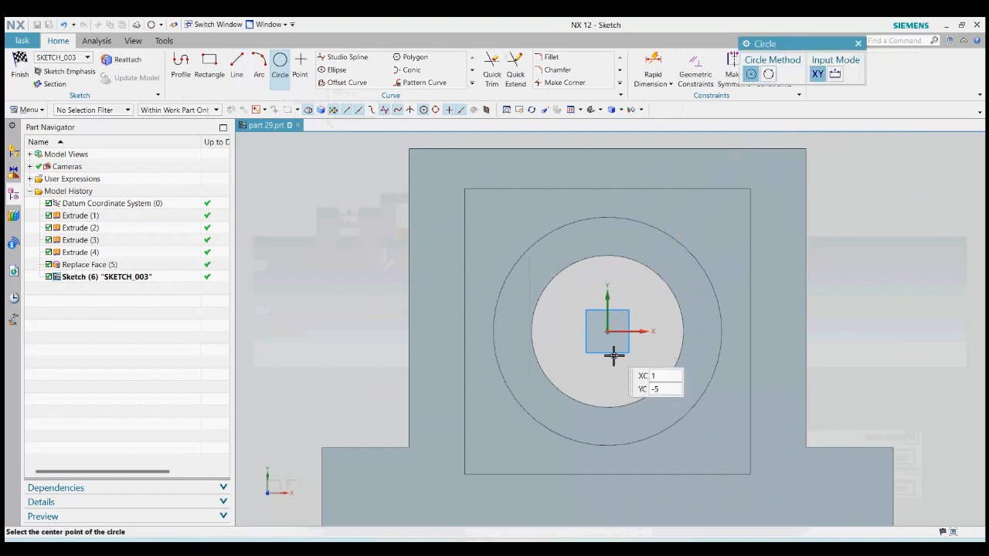
left_click(608, 331)
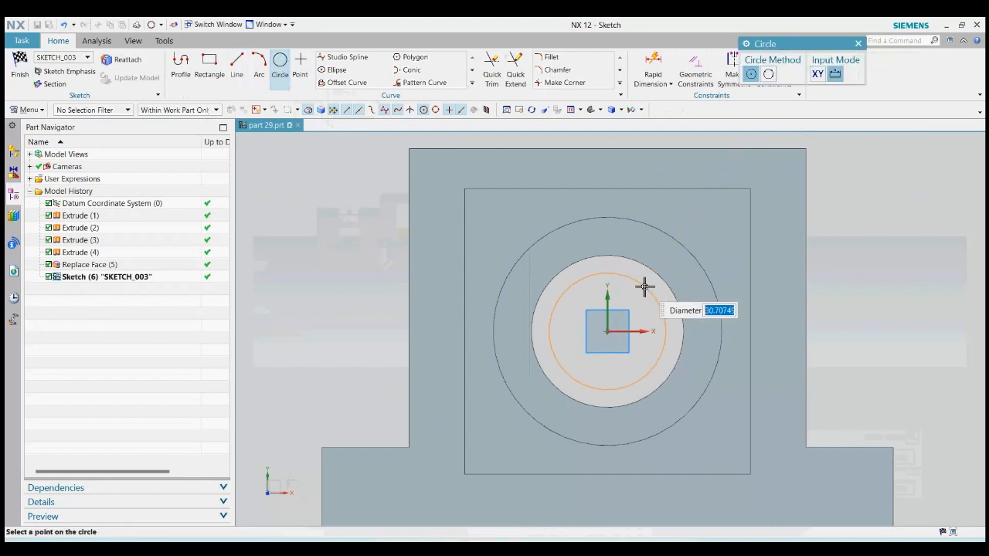
type("3")
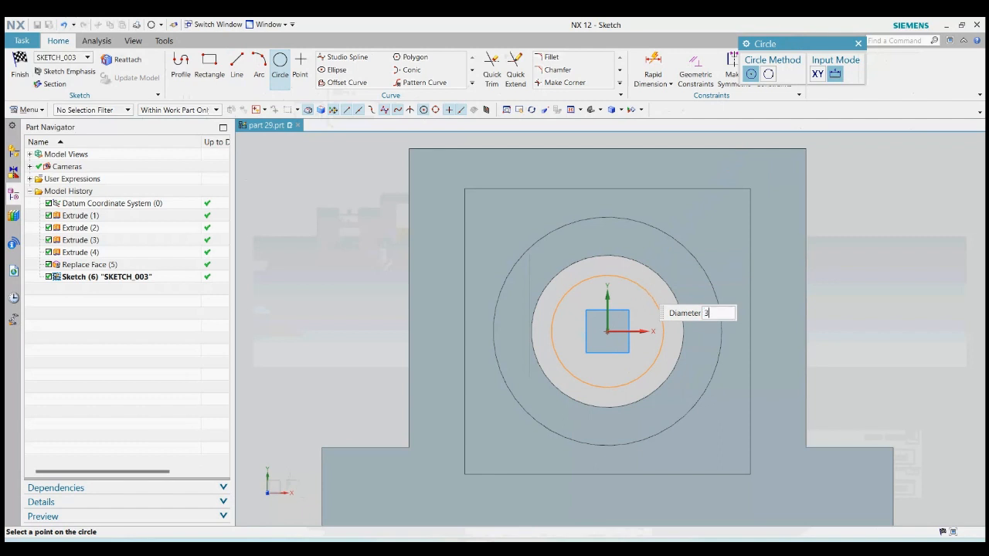
type("0")
key("Return")
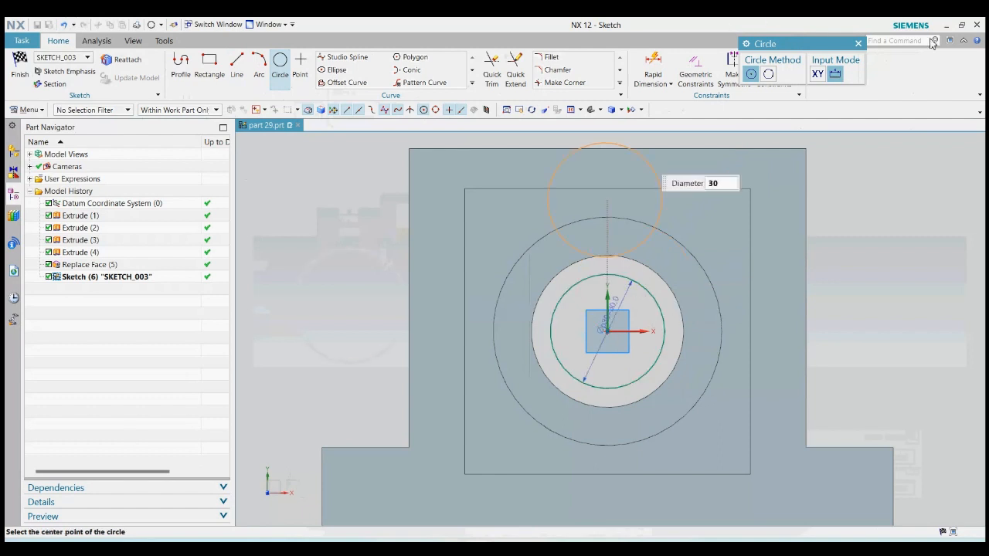
left_click(858, 43)
Step: Draw four lines joining the corners of the square pocket to the centre of the 30 mm circle
left_click(237, 66)
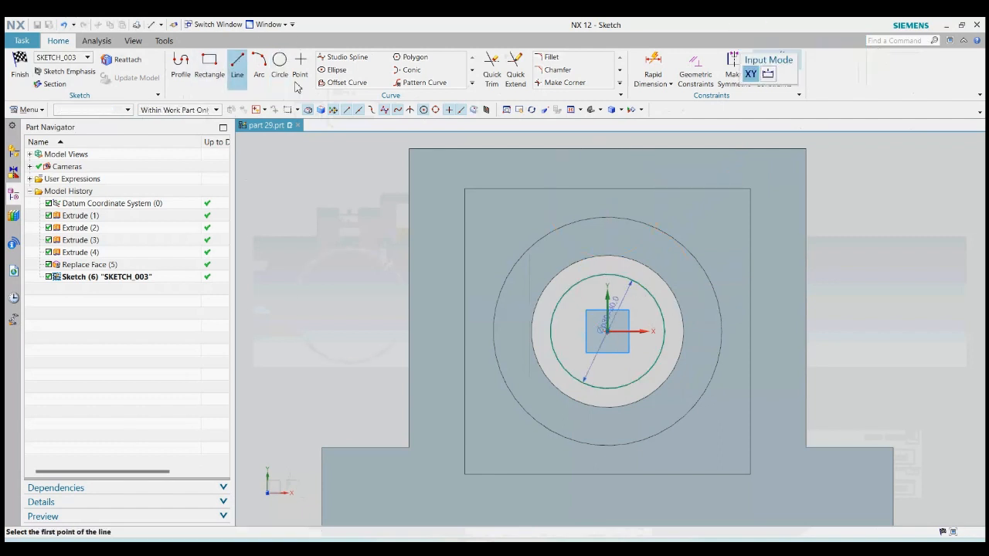
left_click(464, 189)
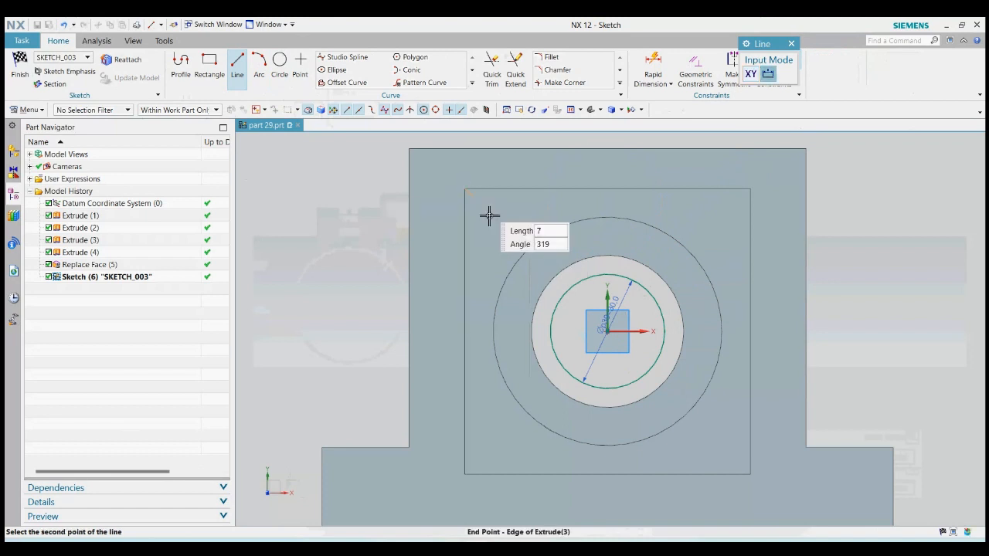
left_click(607, 331)
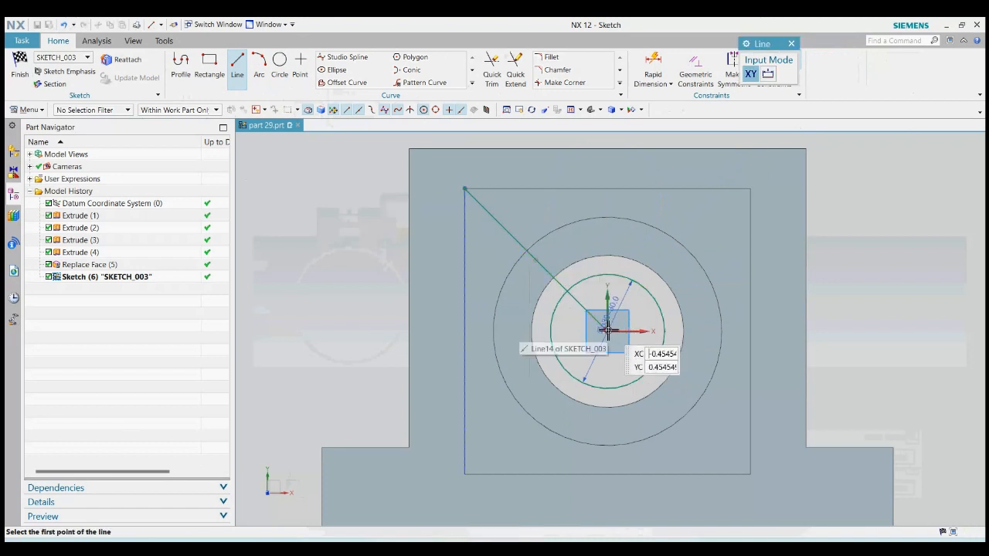
left_click(608, 331)
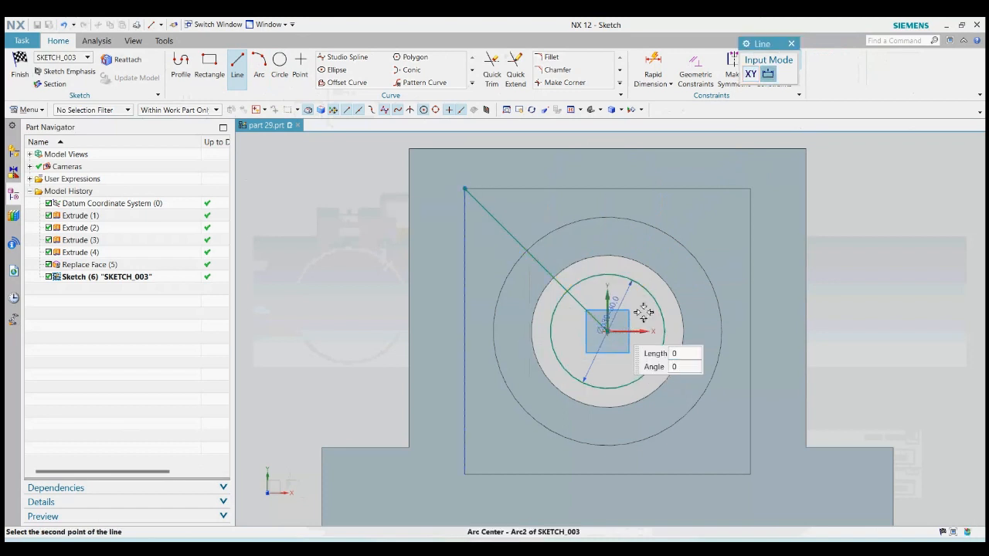
left_click(752, 189)
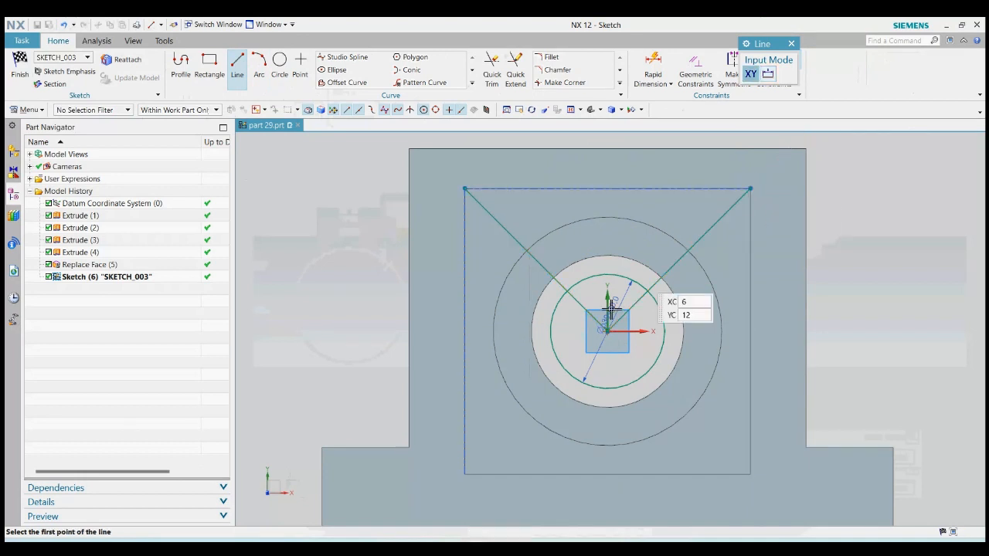
left_click(606, 333)
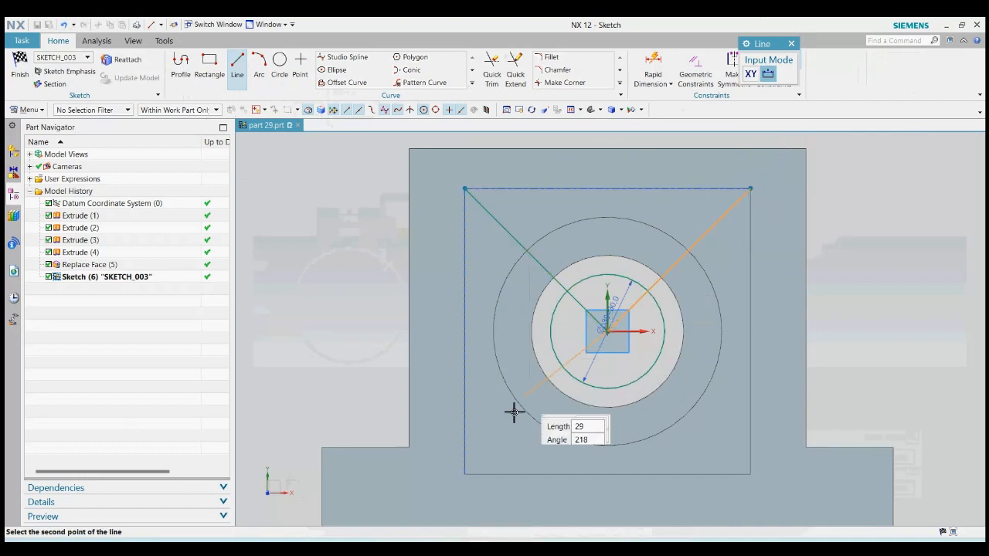
left_click(465, 473)
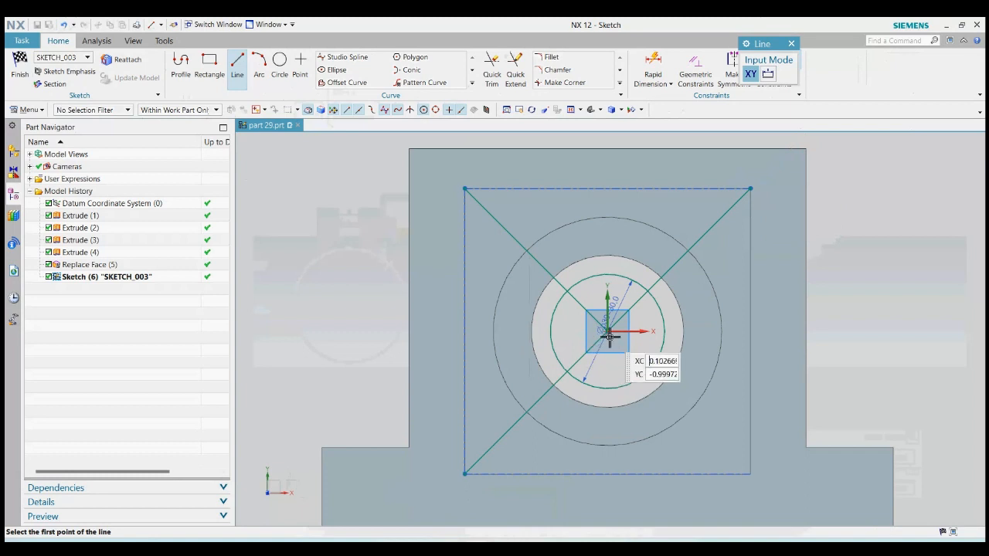
left_click(608, 333)
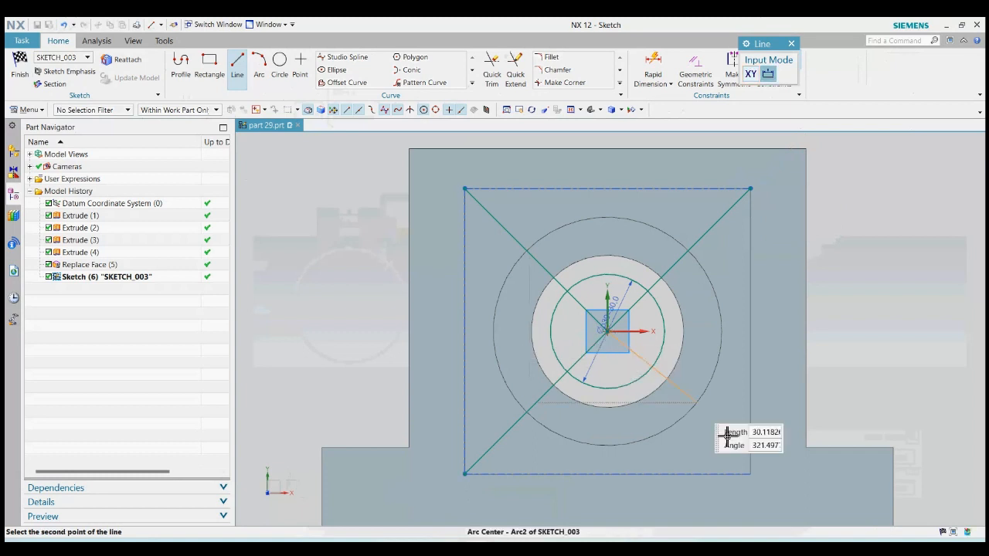
left_click(750, 474)
Step: Finish the sketch of the circle and diagonal lines, and cancel the pending extrude while keeping the sketch
left_click(19, 66)
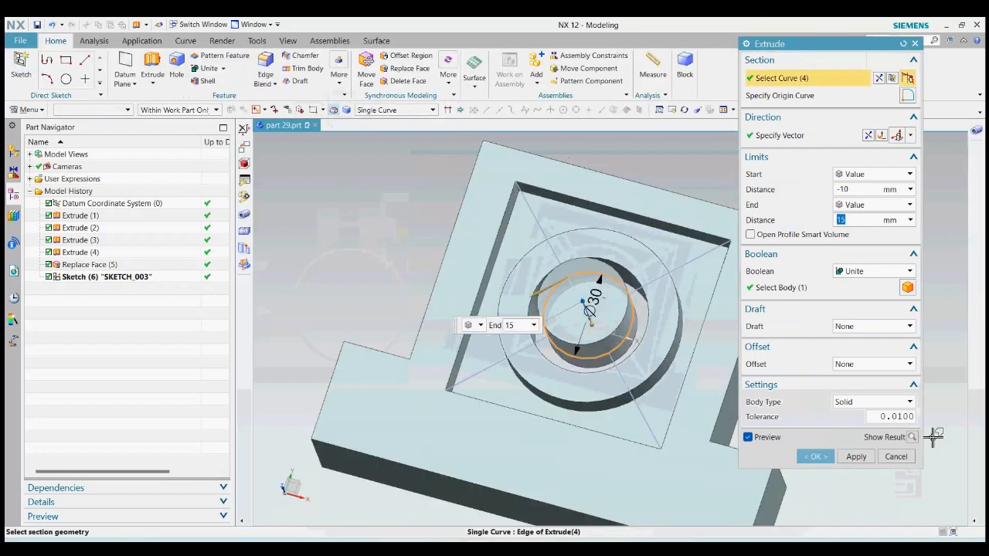
left_click(896, 456)
left_click(397, 299)
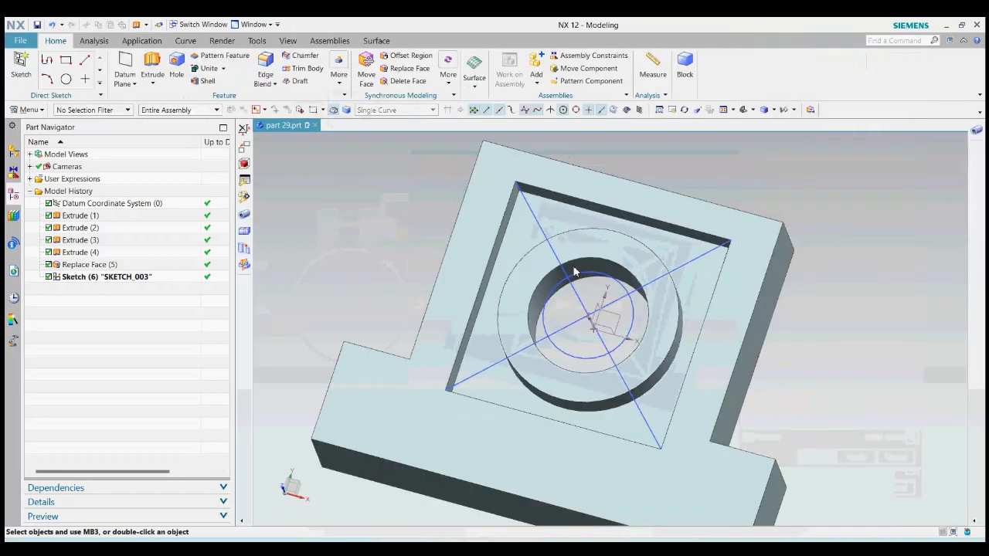
Step: Extrude the diagonal line to the pocket's upper-left corner from -10 to 15 mm as a separate body, with a two-sided offset of 5 and -5 mm
left_click(155, 71)
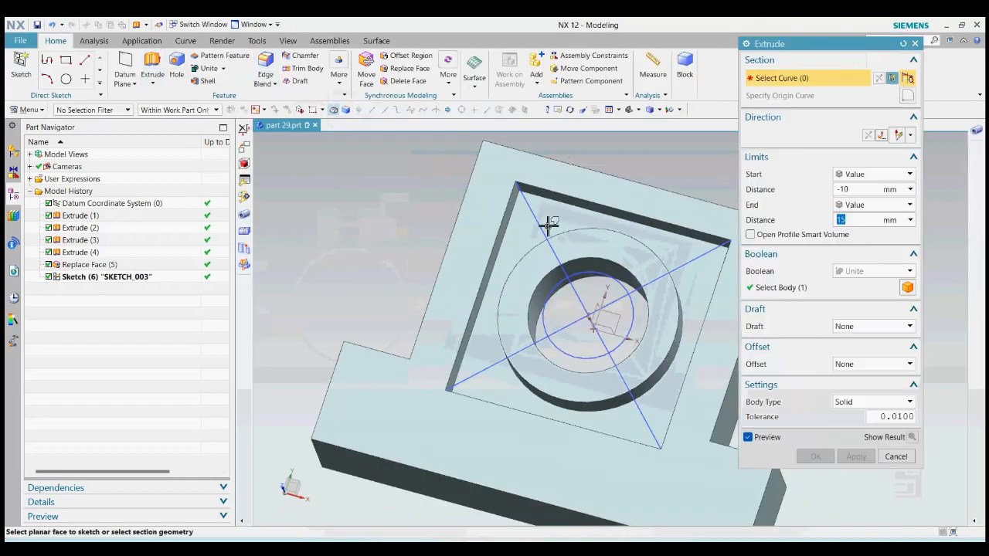
left_click(540, 223)
middle_click_drag(540, 231, 549, 270)
left_click(860, 271)
left_click(869, 289)
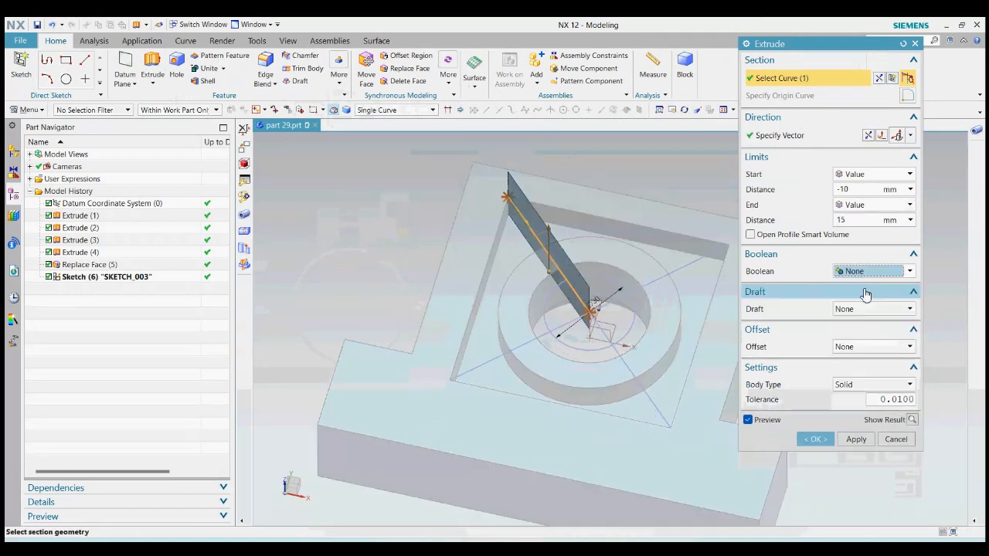
left_click(860, 347)
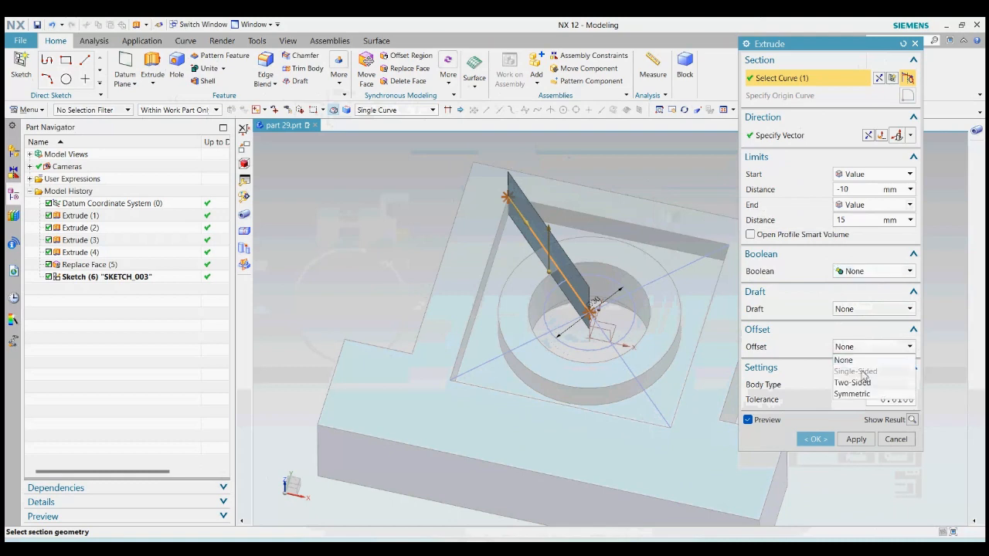
left_click(853, 383)
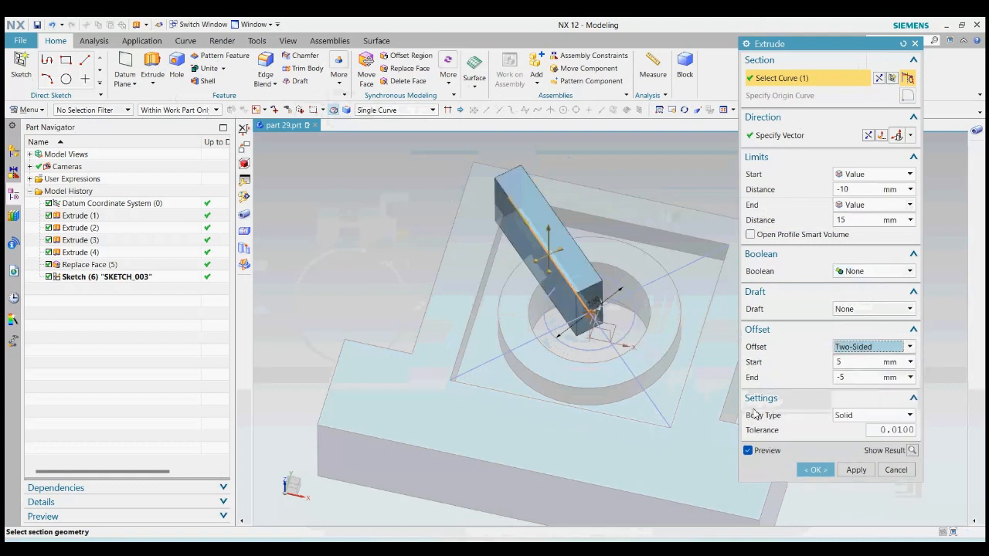
left_click(854, 470)
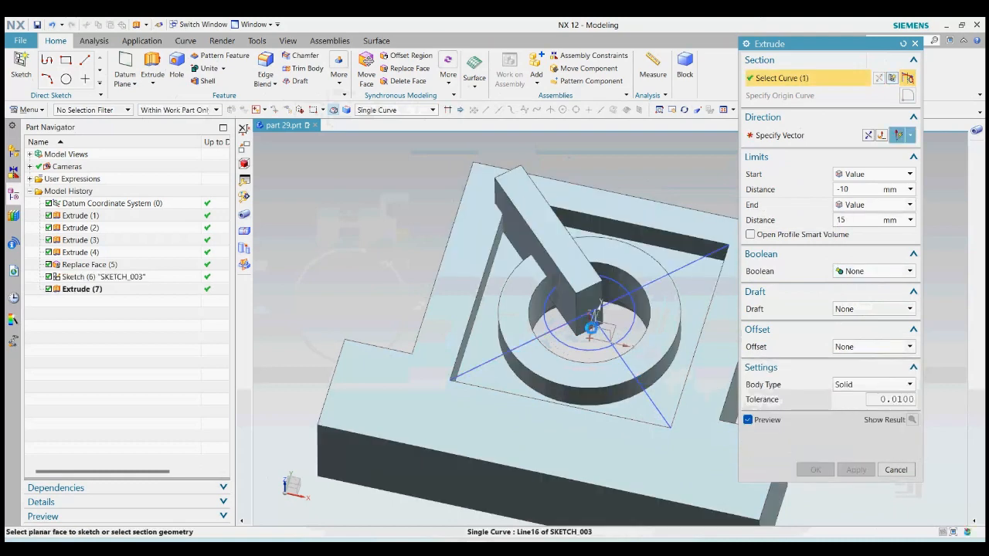
Step: Extrude the diagonal line to the pocket's lower-left corner from -10 to 15 mm with a two-sided offset of 5 and -5 mm
left_click(869, 345)
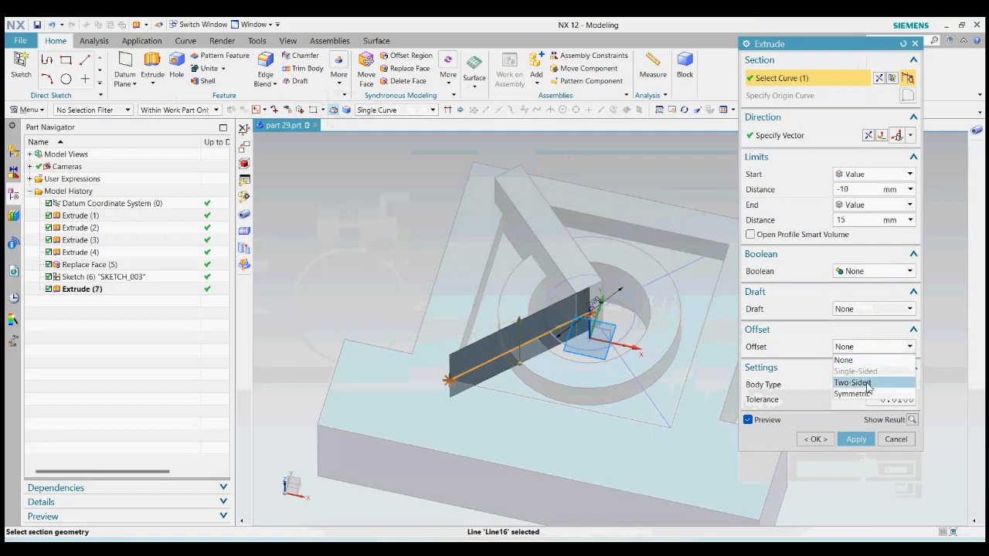
left_click(868, 384)
left_click(856, 470)
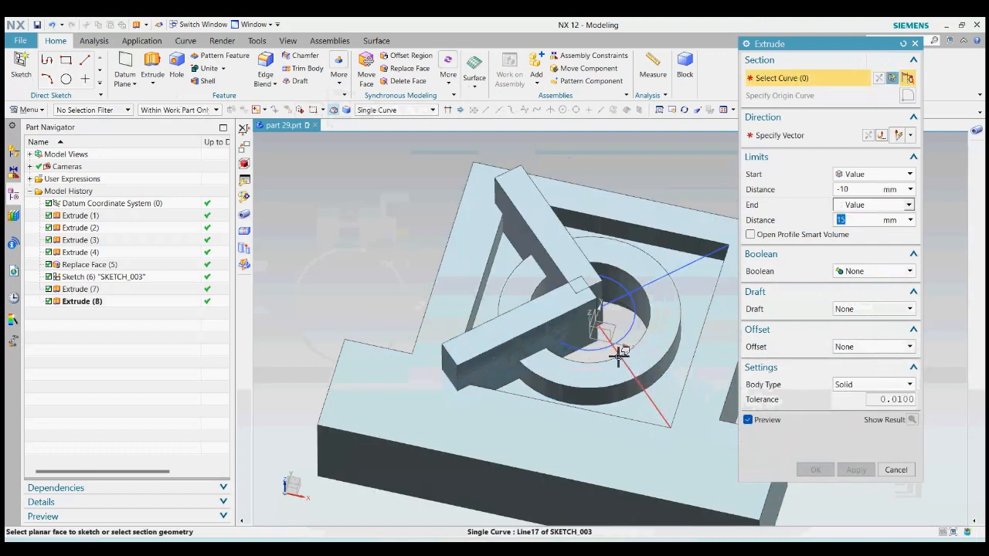
Step: Extrude the diagonal line to the pocket's lower-right corner from -10 to 15 mm with a two-sided offset of 5 and -5 mm
left_click(618, 355)
left_click(870, 347)
left_click(868, 383)
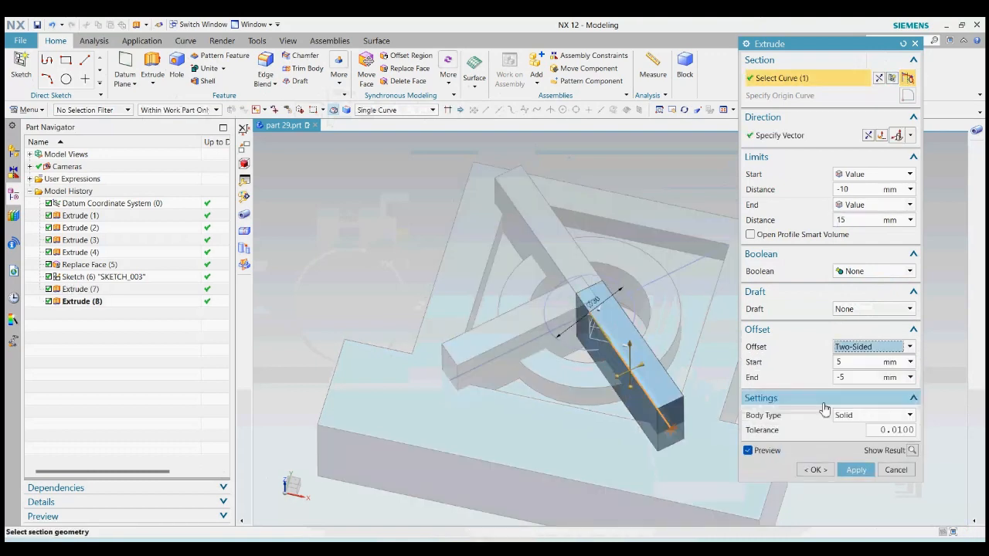
left_click(856, 470)
Step: Extrude the diagonal line to the pocket's upper-right corner from -10 to 15 mm with a two-sided offset of 5 and -5 mm
left_click(698, 262)
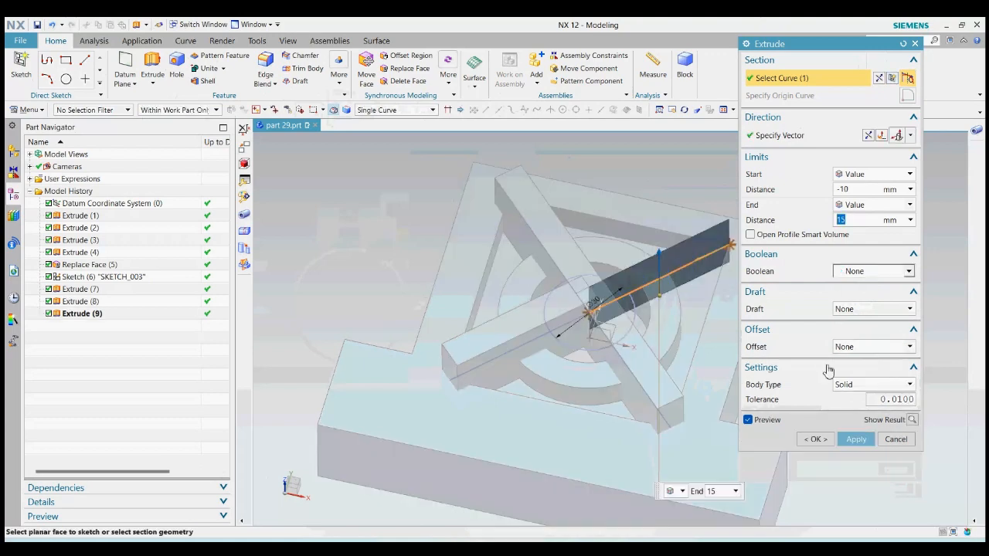
left_click(865, 347)
left_click(863, 383)
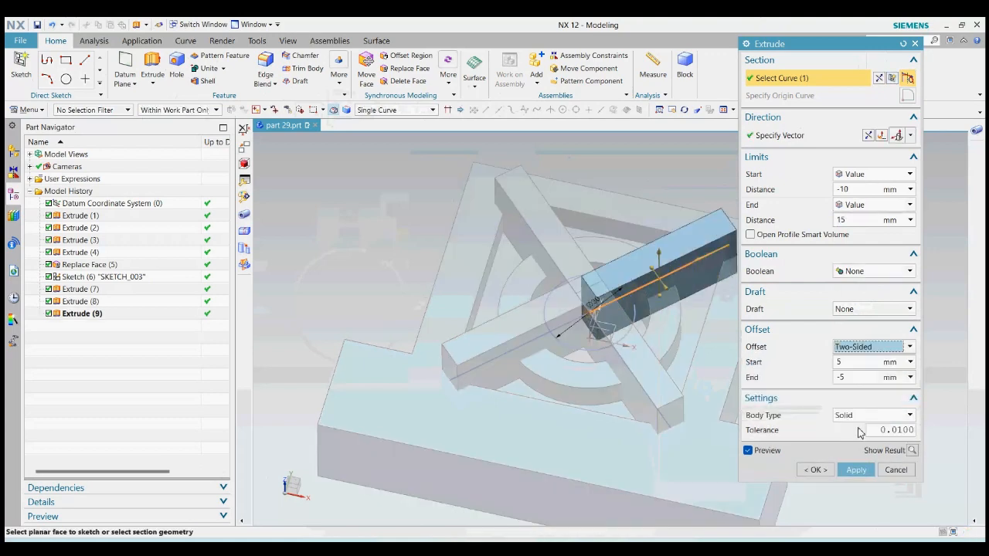
left_click(856, 469)
Step: Extrude the 30 mm circle from -40 to 40 mm with a two-sided offset of 5 and -5 mm, uniting it with the main block
scroll(682, 331, "down", 2)
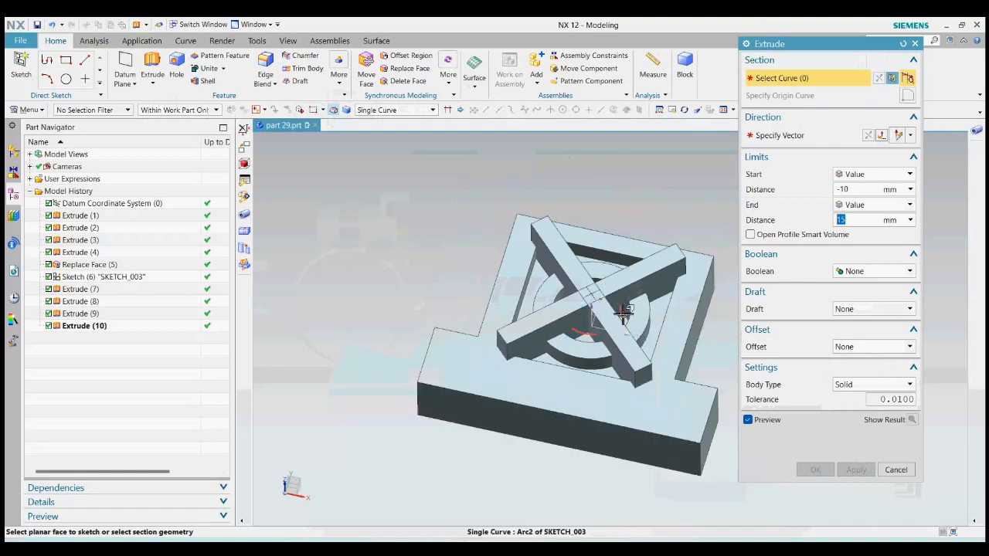
left_click(622, 313)
left_click_drag(592, 298, 592, 270)
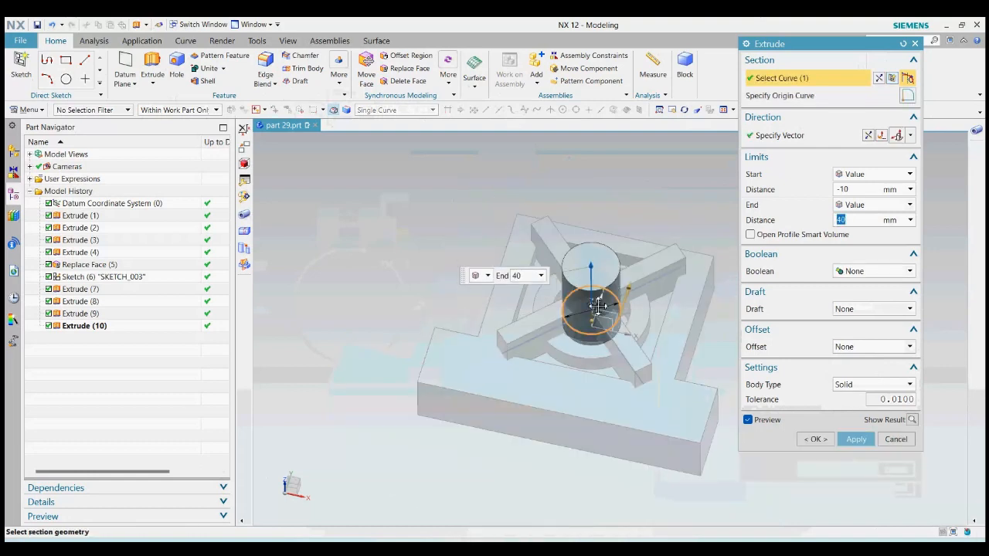
left_click_drag(593, 323, 602, 355)
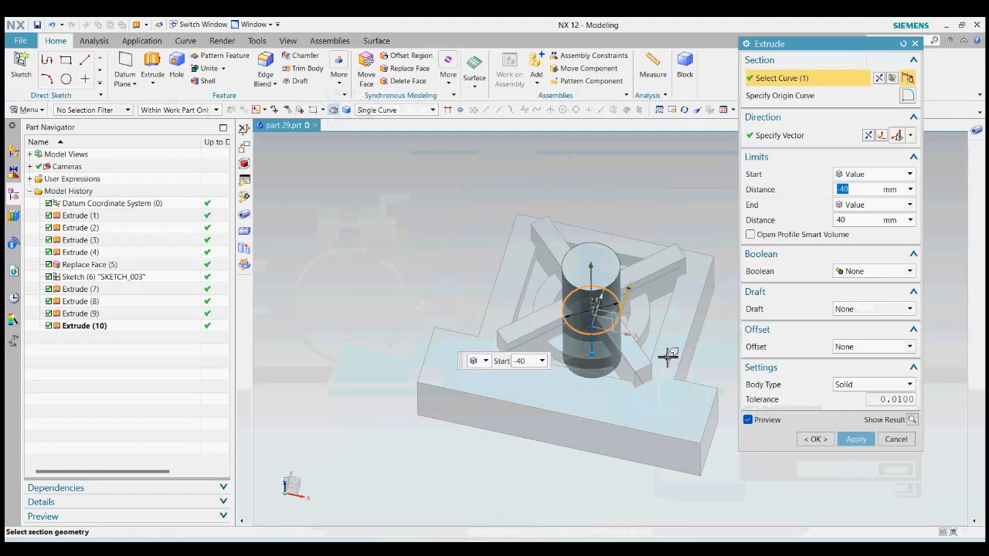
left_click(869, 347)
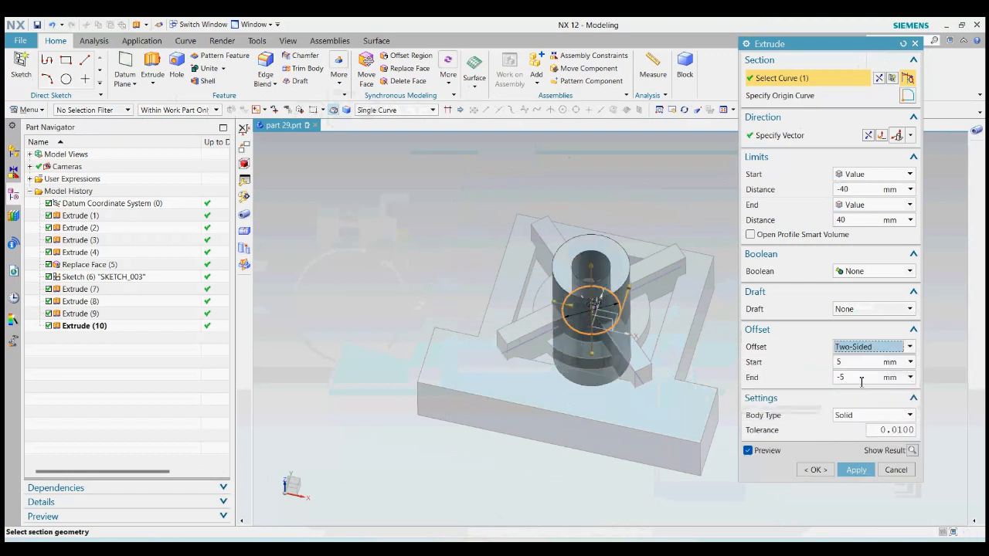
left_click(867, 272)
left_click(867, 295)
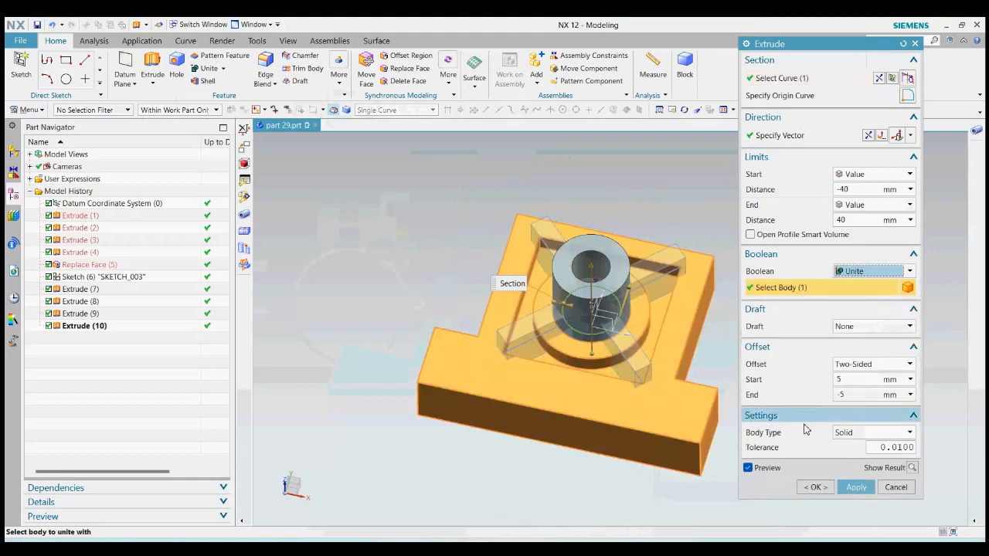
left_click(815, 487)
Step: List the model by solid bodies instead of timestamp order, and hide the main block body to expose the diagonal bars
middle_click_drag(702, 393, 726, 363)
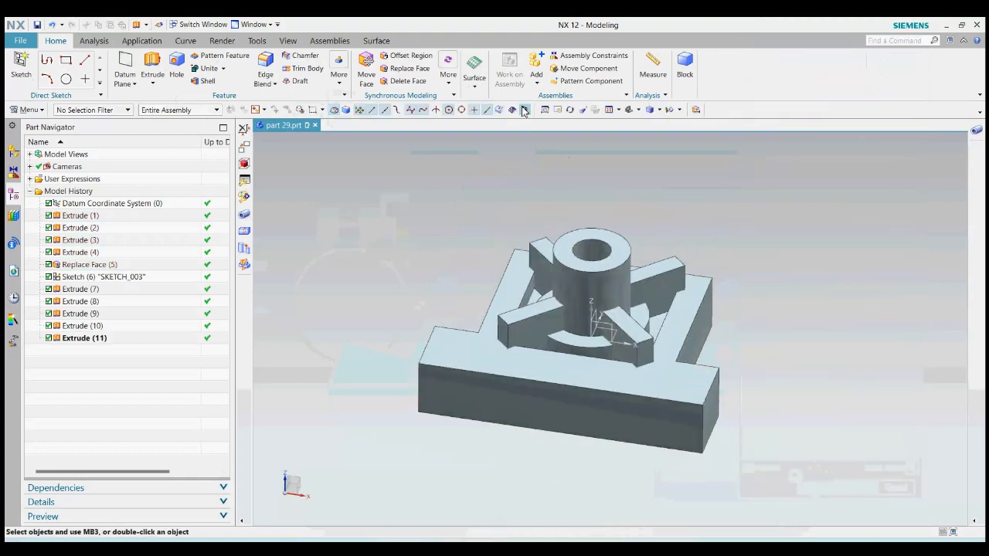
middle_click_drag(647, 235, 651, 225)
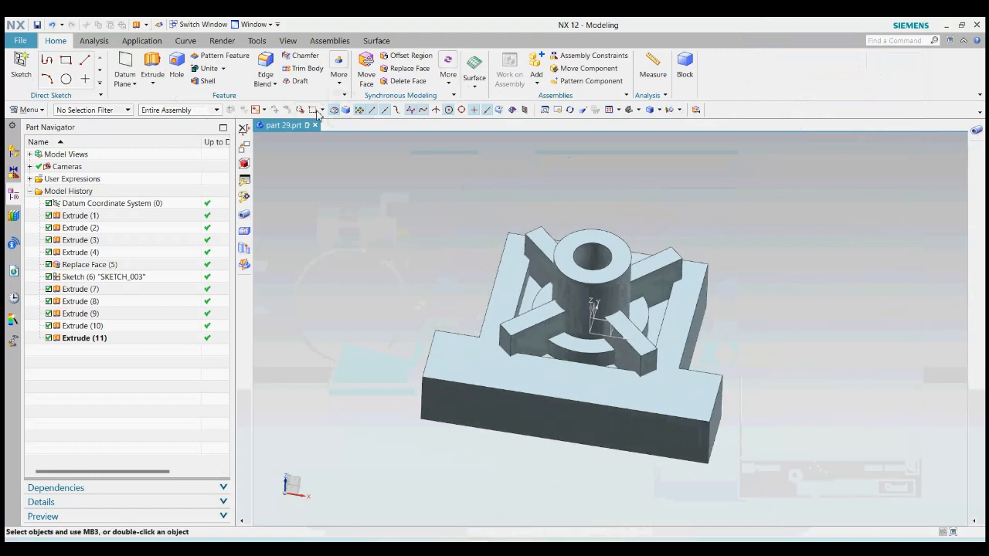
middle_click_drag(514, 283, 514, 292)
scroll(592, 309, "up", 2)
scroll(595, 308, "up", 3)
middle_click_drag(595, 308, 600, 309)
right_click(69, 359)
left_click(90, 416)
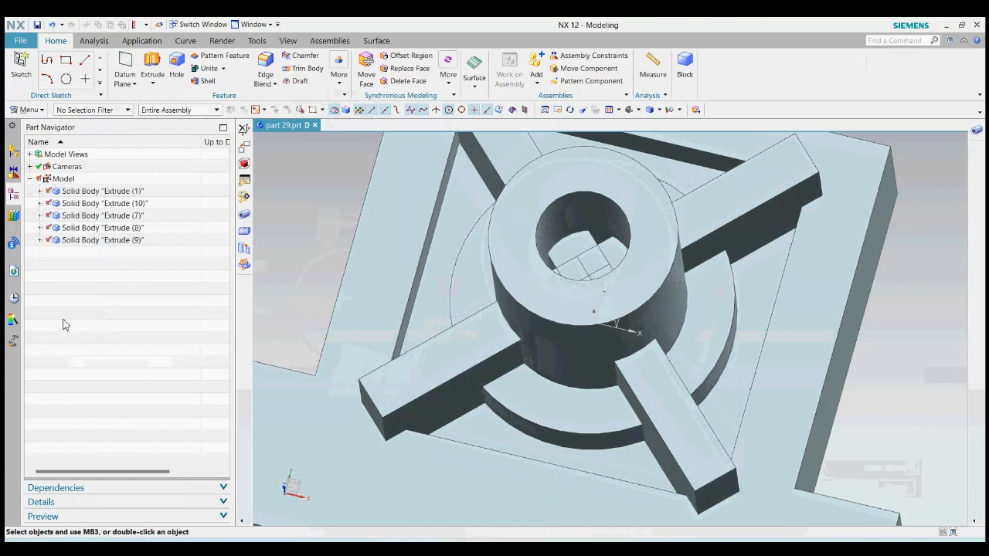
left_click(50, 190)
middle_click_drag(466, 283, 563, 309)
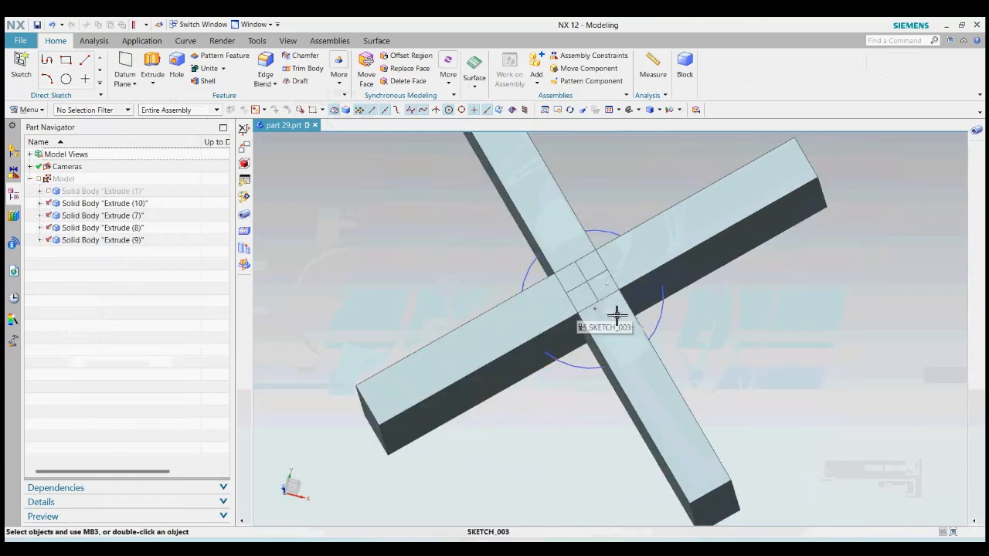
Step: Offset the four inner end faces of the diagonal bars by 12 mm past the centre using Offset Region
key("ctrl+alt+t")
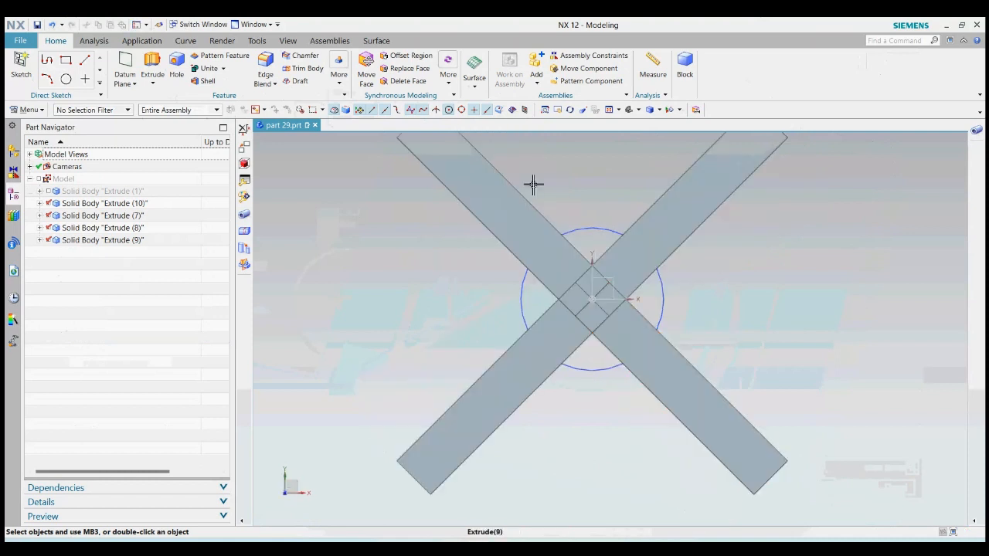
left_click(407, 55)
scroll(587, 307, "up", 2)
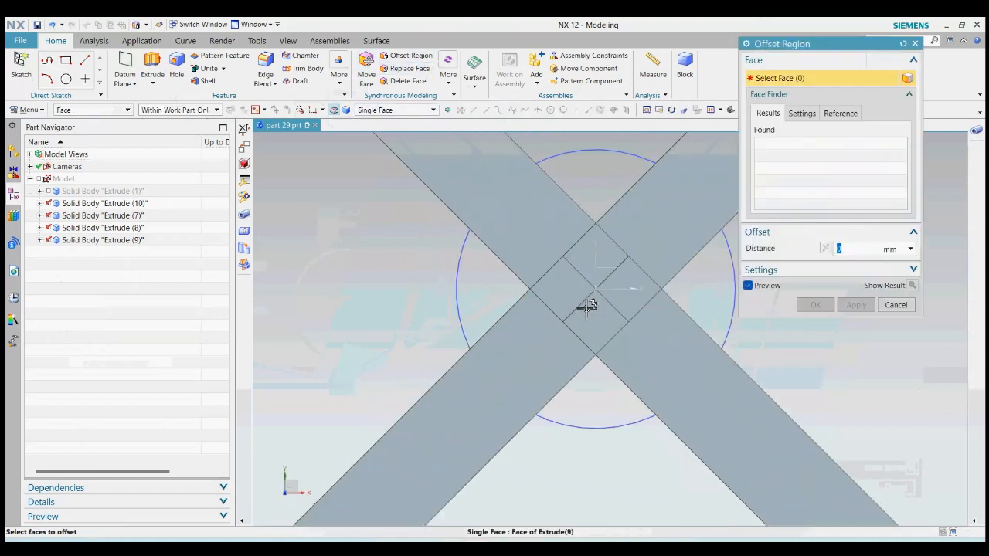
left_click_drag(668, 350, 663, 356)
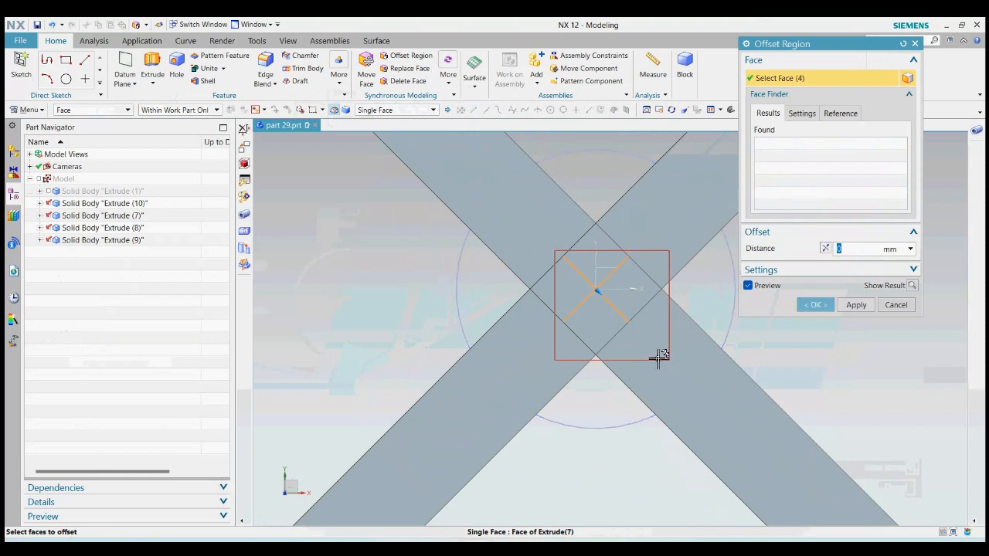
left_click_drag(610, 305, 669, 380)
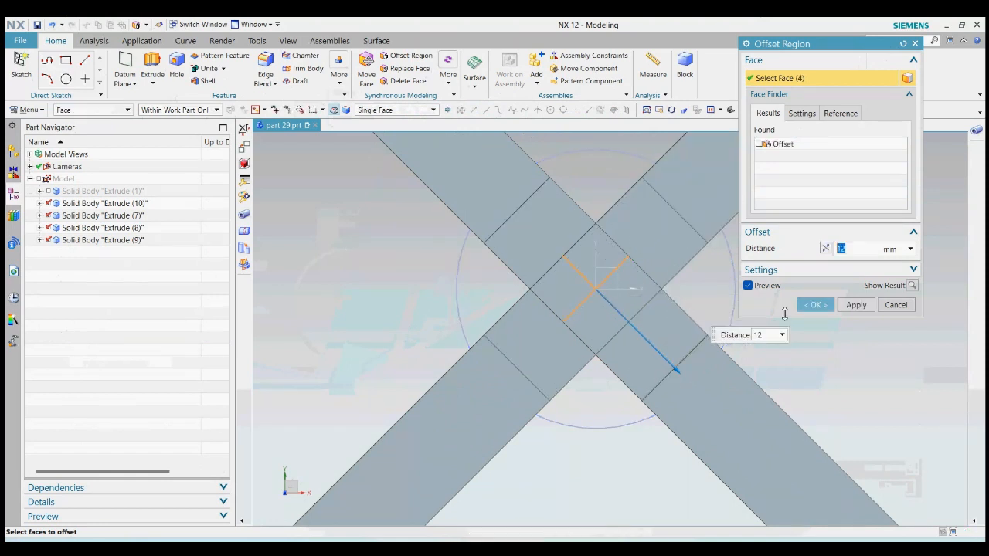
left_click(809, 310)
Step: Hide the upper-right diagonal bar body
middle_click_drag(636, 282, 725, 290)
scroll(671, 293, "down", 3)
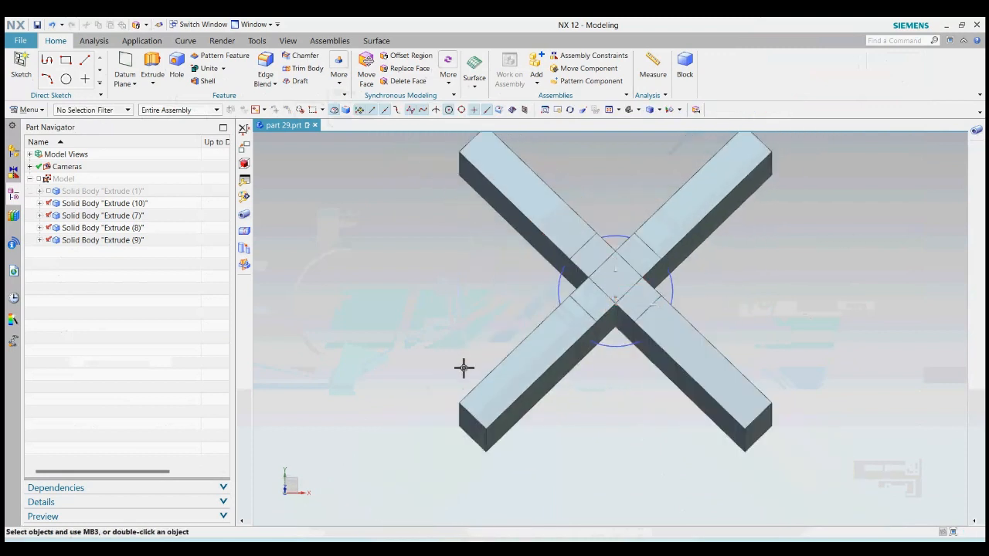
left_click(49, 203)
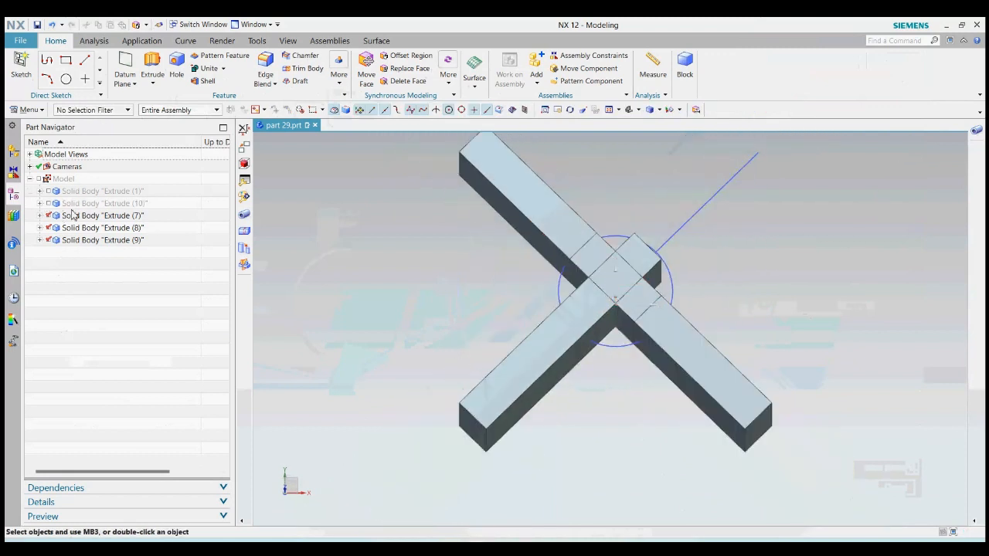
Step: Set up an Offset Region of 29 mm away from the centre on the inner end faces of the three visible bars
left_click(408, 56)
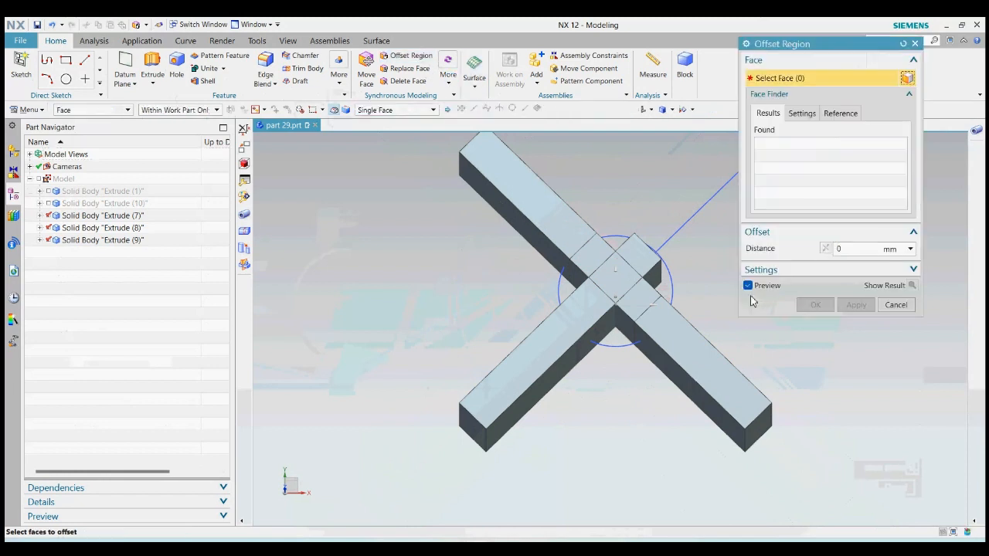
middle_click_drag(695, 296, 688, 299)
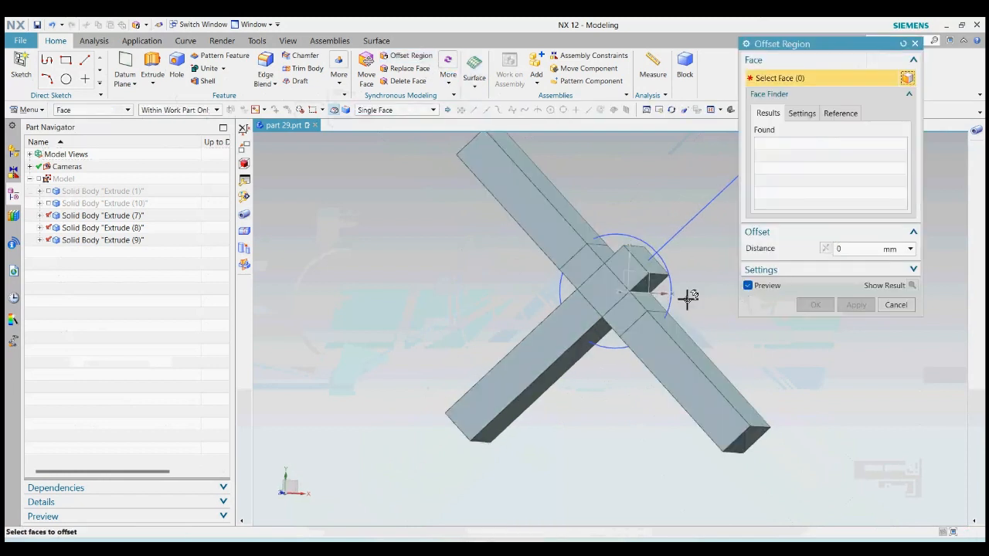
left_click(656, 272)
left_click_drag(656, 274, 640, 316)
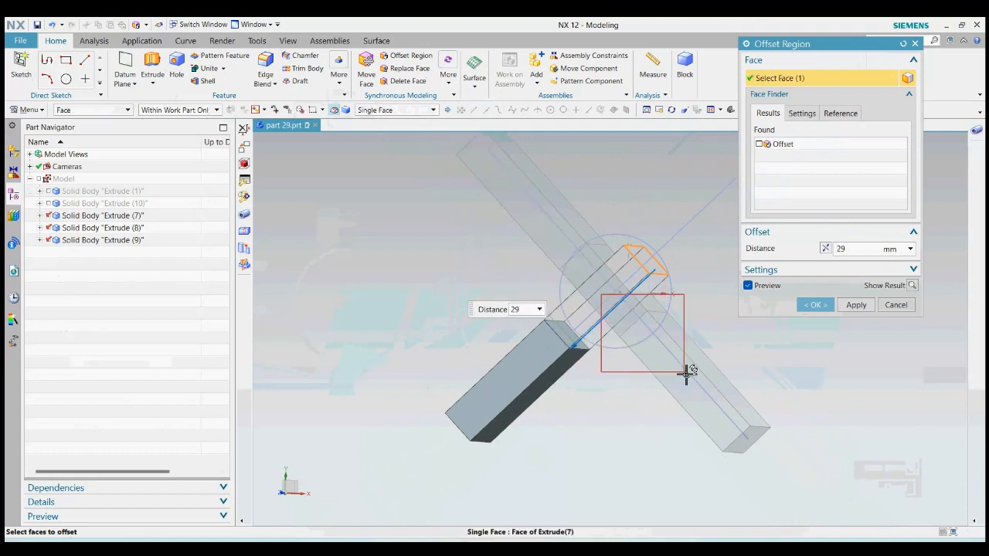
left_click(658, 322)
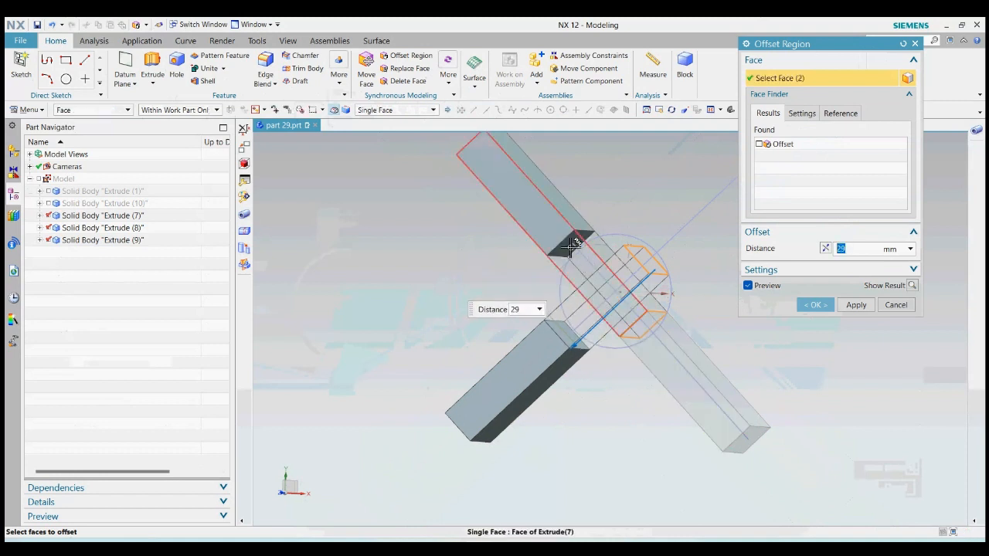
left_click(638, 284)
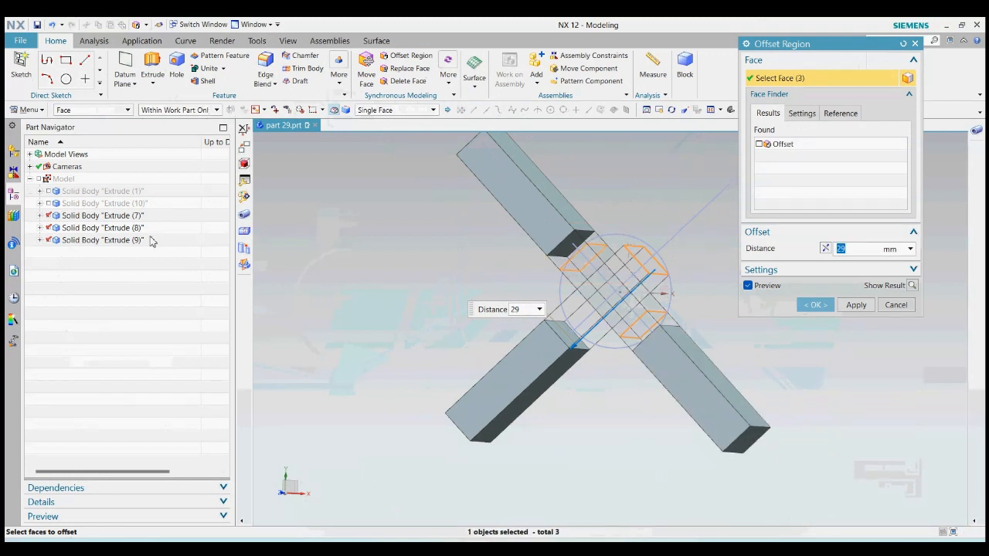
Step: Show the upper-right bar again and include its inner end face in the 29 mm offset
left_click(57, 203)
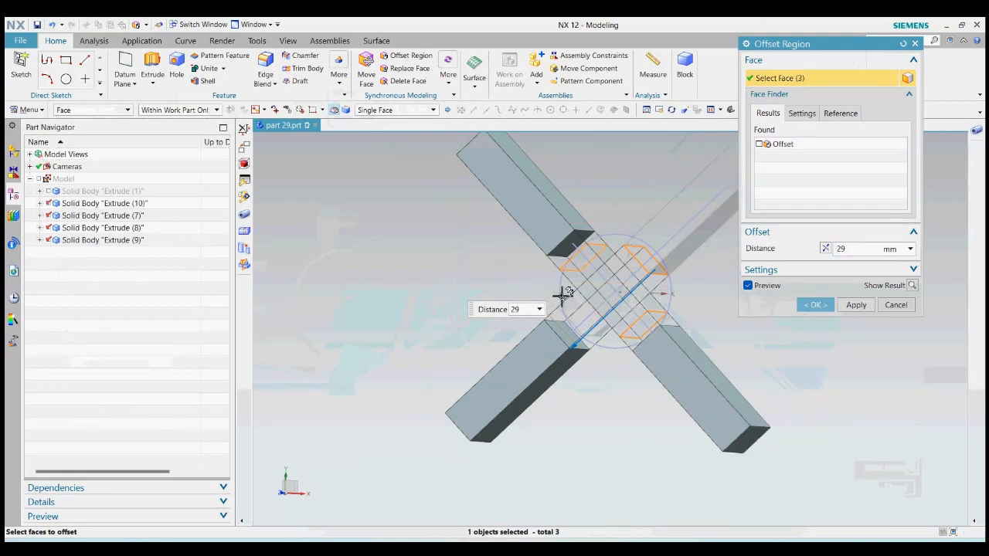
left_click(640, 342)
left_click(816, 305)
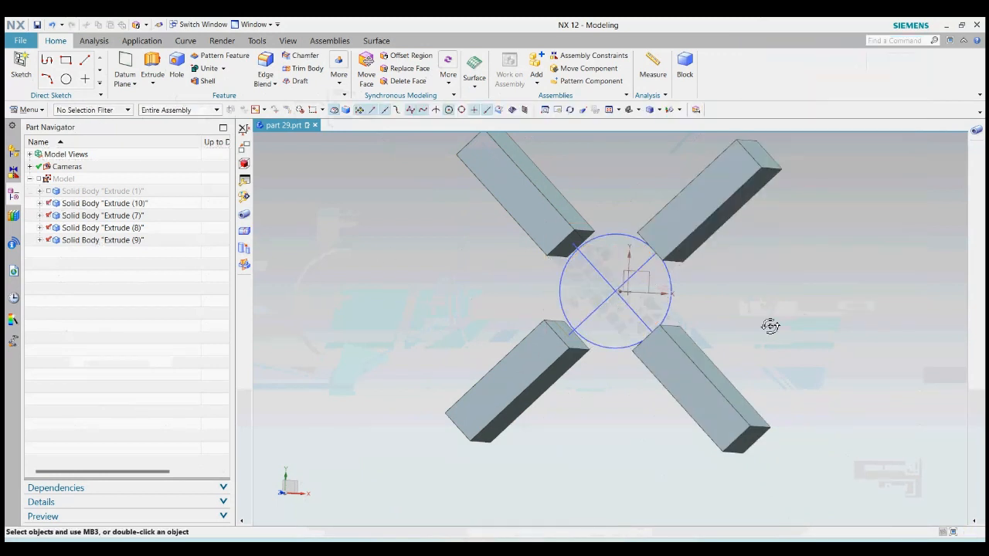
Step: Show the main block body again, and open and cancel the Replace Face command
left_click(50, 190)
left_click(407, 68)
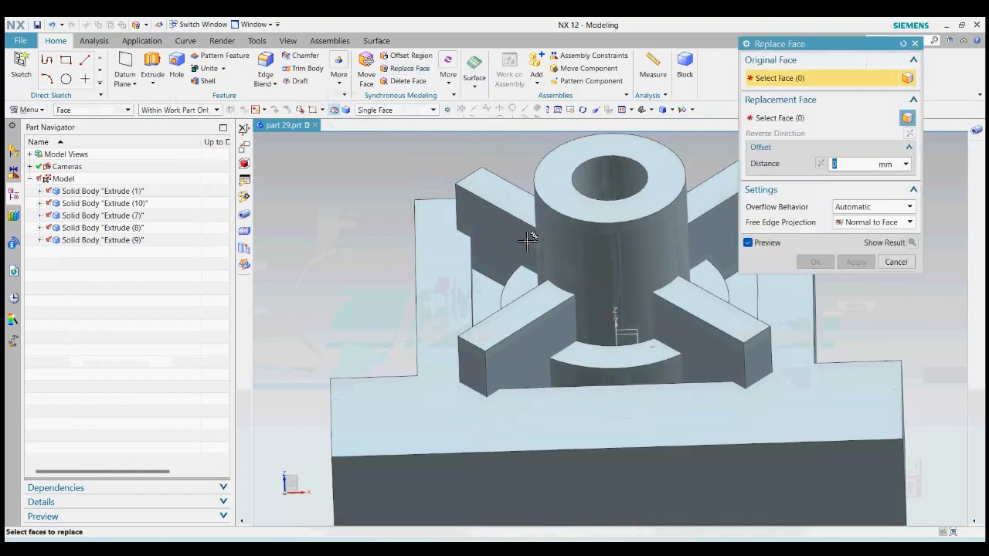
left_click(906, 265)
Step: Pull the tube's annular end face 50 mm down toward the block with Pull Face
middle_click_drag(503, 206, 483, 137)
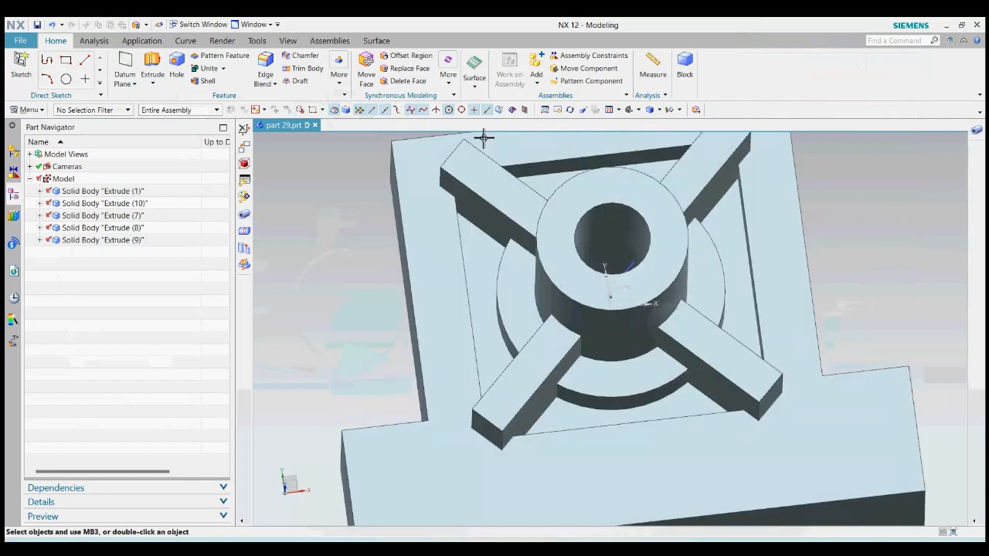
left_click(448, 74)
left_click(483, 151)
left_click(659, 280)
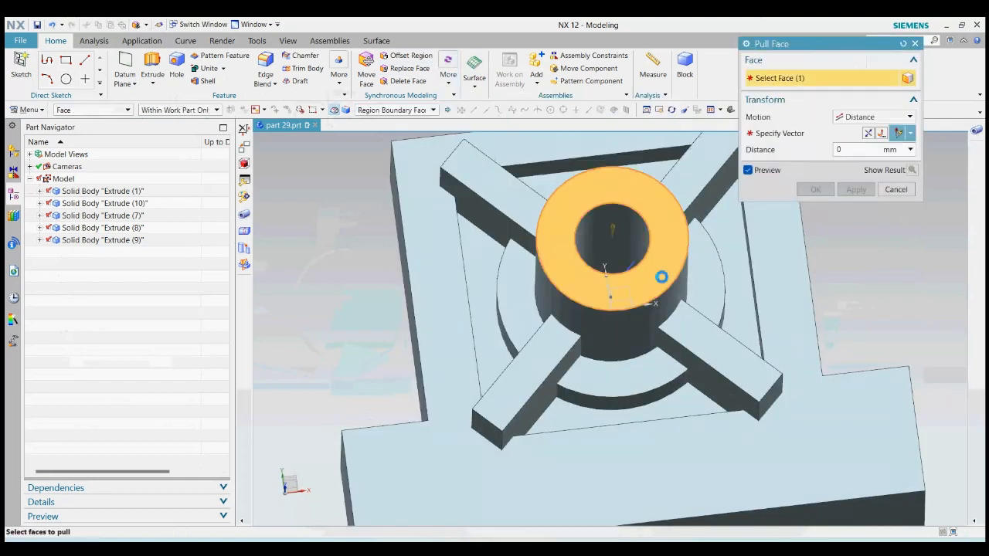
left_click_drag(614, 241, 639, 305)
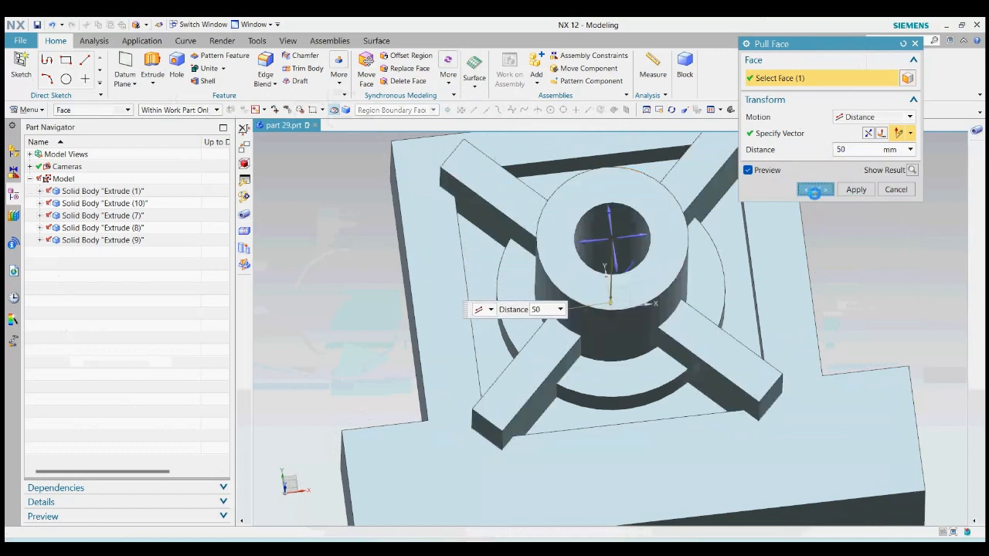
left_click(815, 189)
Step: Unite the four diagonal bar bodies with the main block as the target body
middle_click_drag(830, 261, 823, 255)
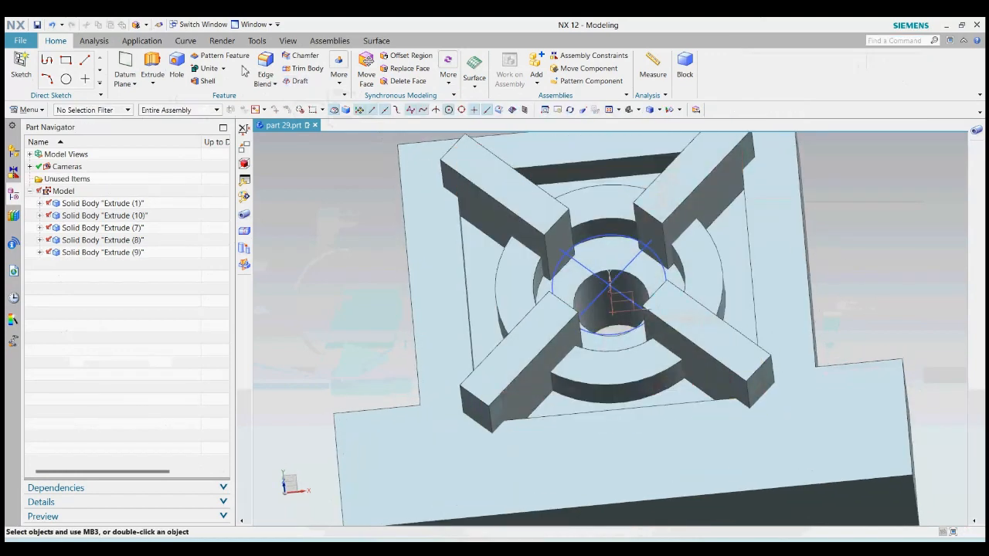
left_click(213, 70)
left_click(499, 285)
scroll(479, 224, "down", 3)
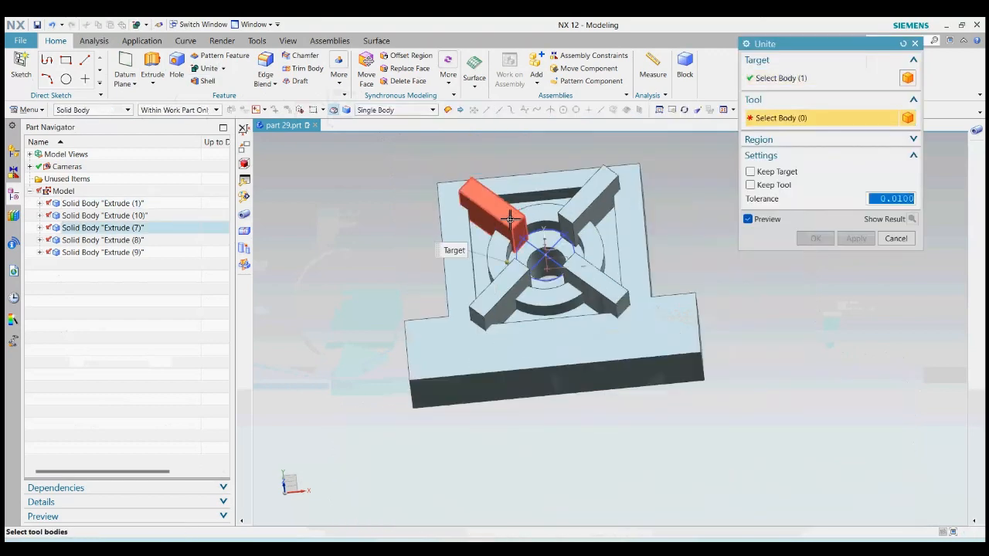
left_click(512, 221)
left_click(579, 217)
left_click(596, 292)
left_click(501, 298)
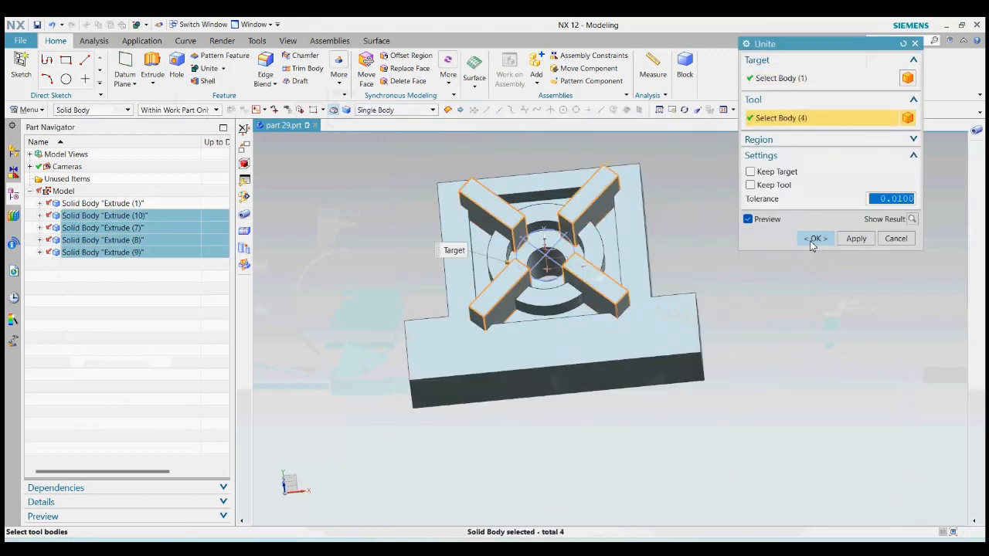
left_click(811, 238)
Step: Replace the outer faces of the four diagonal bars with the block's large front face at 0 mm offset
left_click(408, 69)
left_click(490, 202)
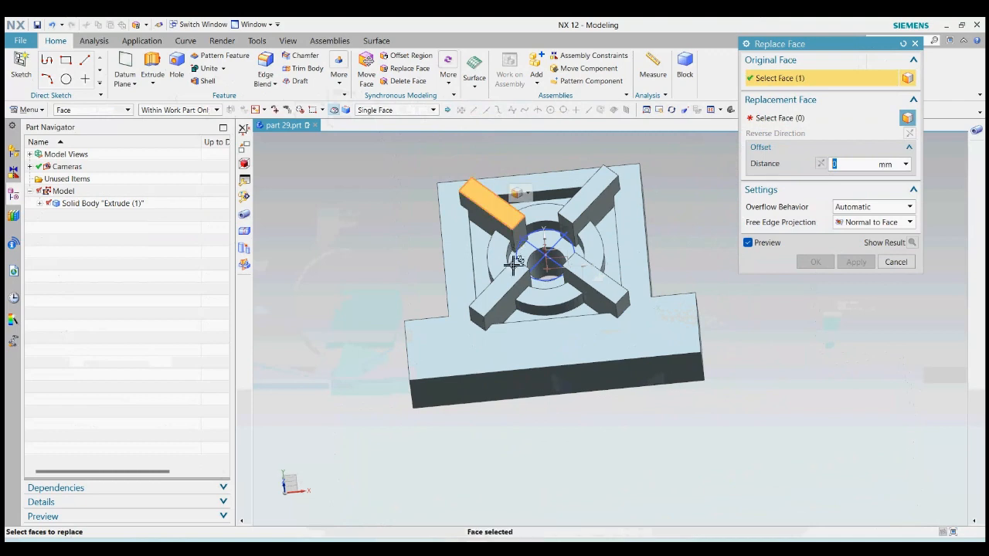
left_click(498, 290)
left_click(596, 286)
left_click(590, 200)
middle_click(647, 224)
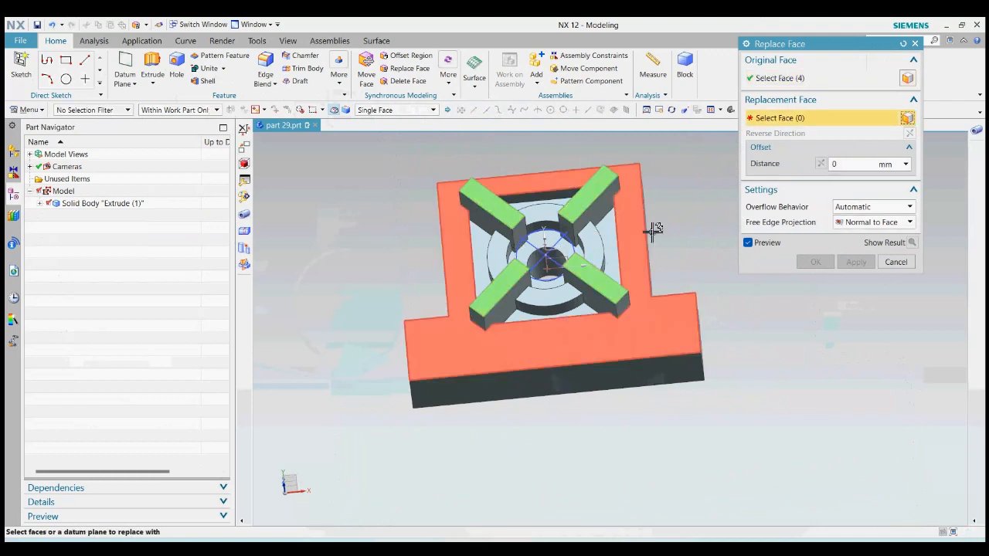
left_click(636, 245)
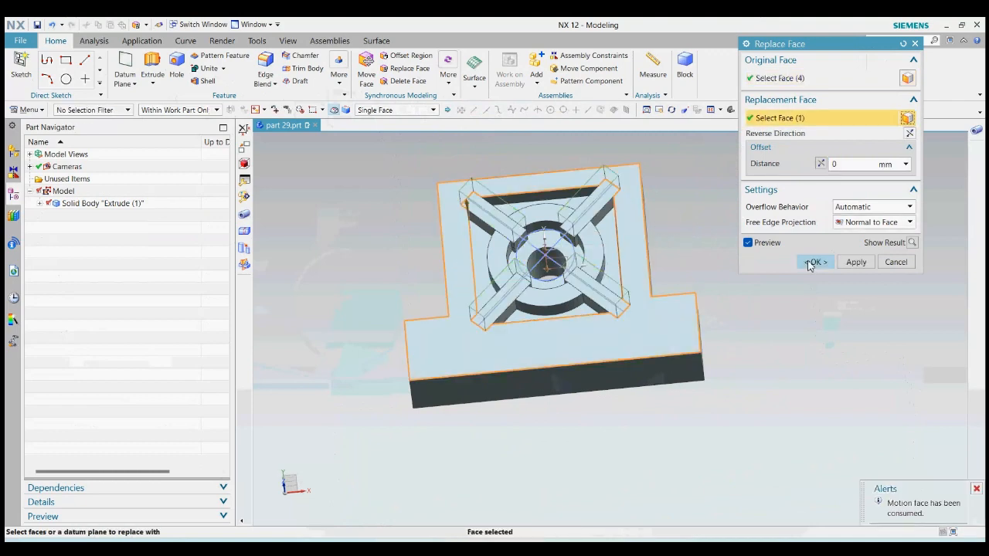
left_click(812, 263)
middle_click_drag(770, 252, 766, 265)
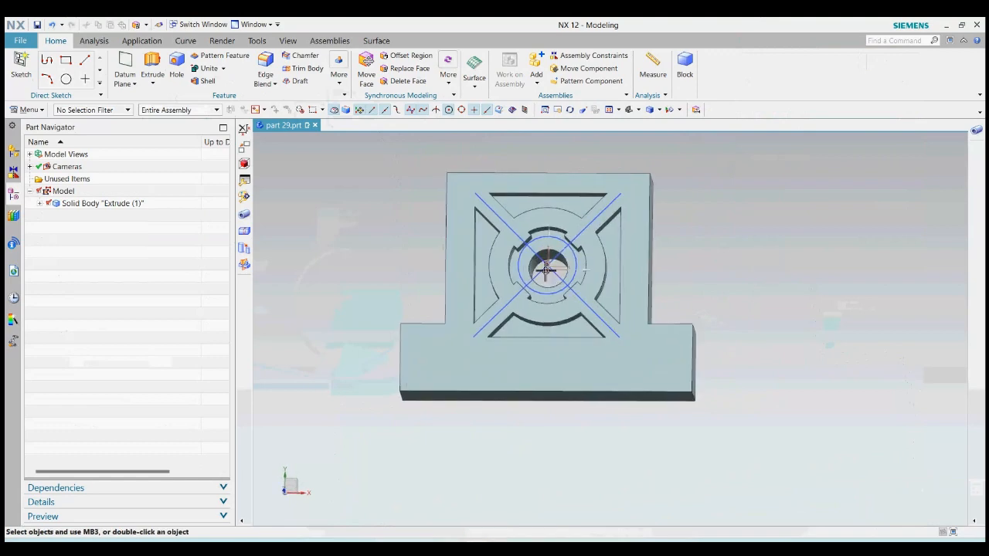
Step: Delete the faces of the four notches where the diagonal bars cut into the circular recess around the bore
scroll(547, 268, "up", 1)
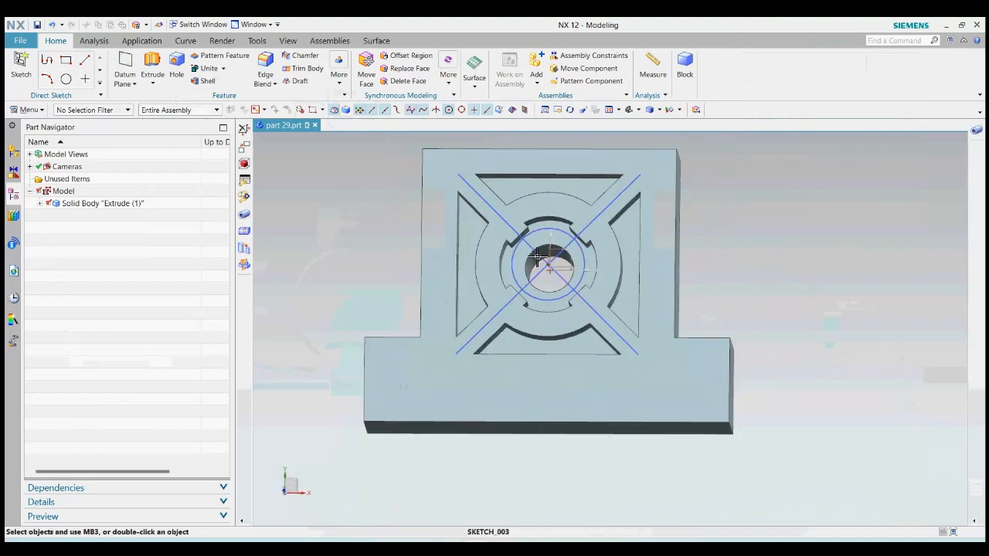
left_click(409, 82)
scroll(510, 232, "up", 2)
left_click(518, 230)
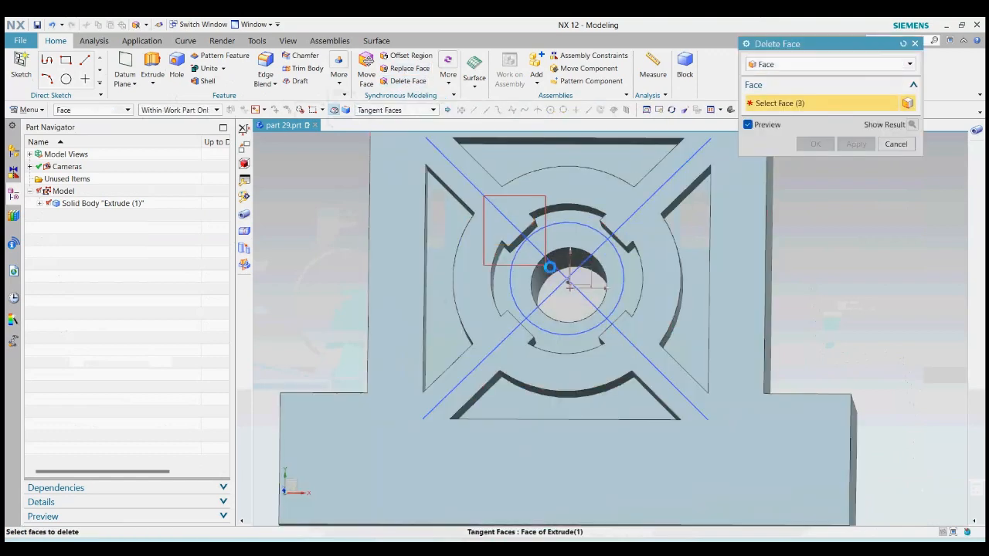
left_click_drag(587, 210, 655, 270)
left_click_drag(585, 298, 648, 367)
left_click_drag(551, 354, 551, 354)
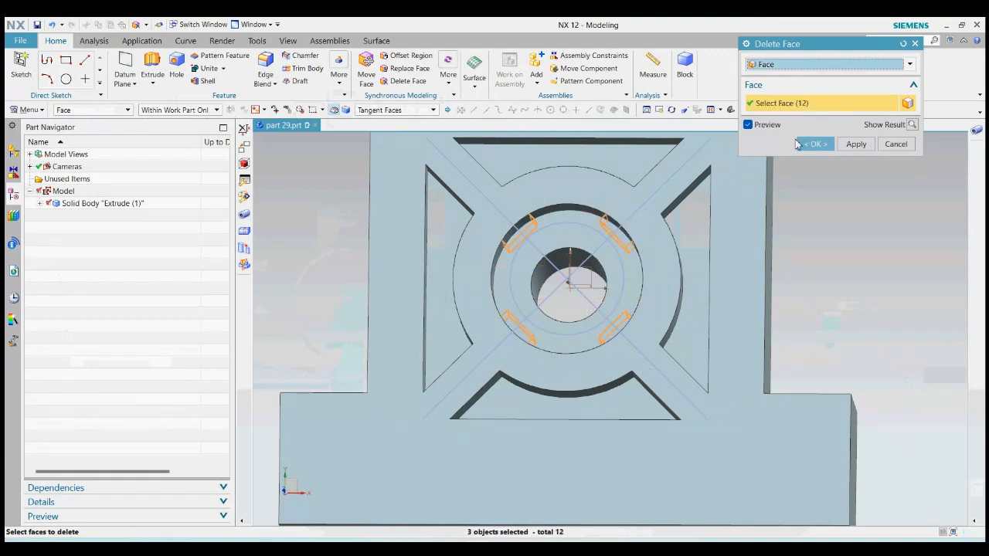
left_click(816, 144)
Step: Enlarge the central bore by offsetting its cylindrical face 4 mm with Offset Region
left_click(411, 59)
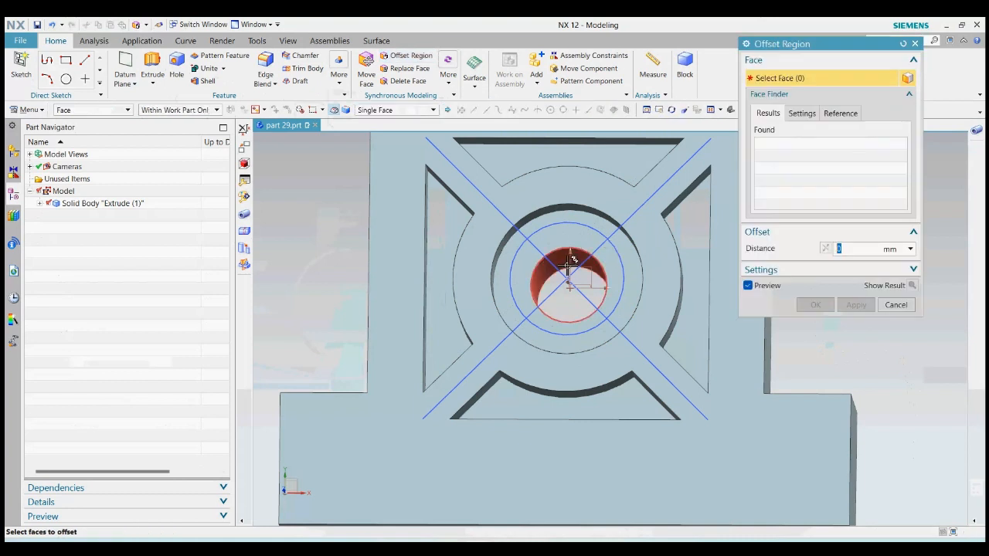
left_click(551, 259)
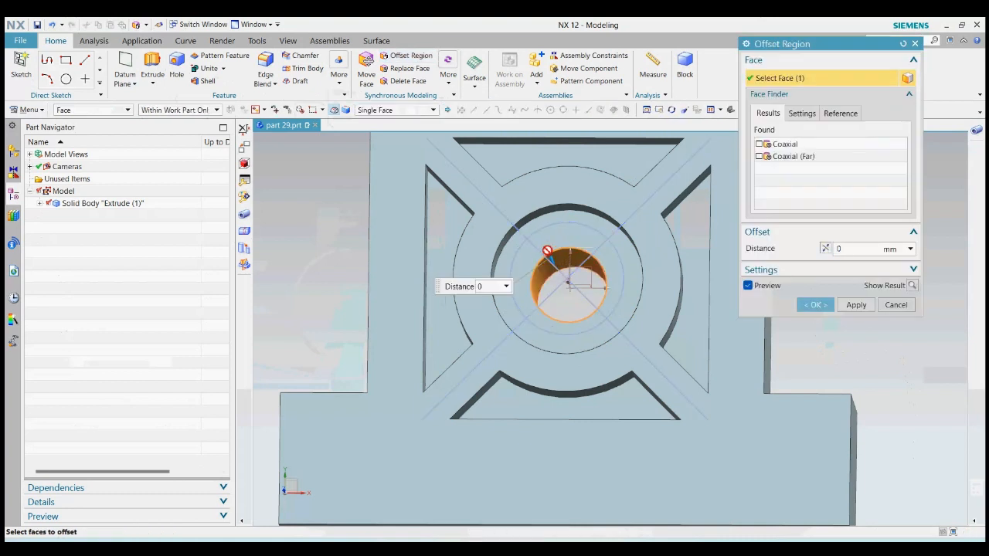
left_click_drag(552, 263, 581, 249)
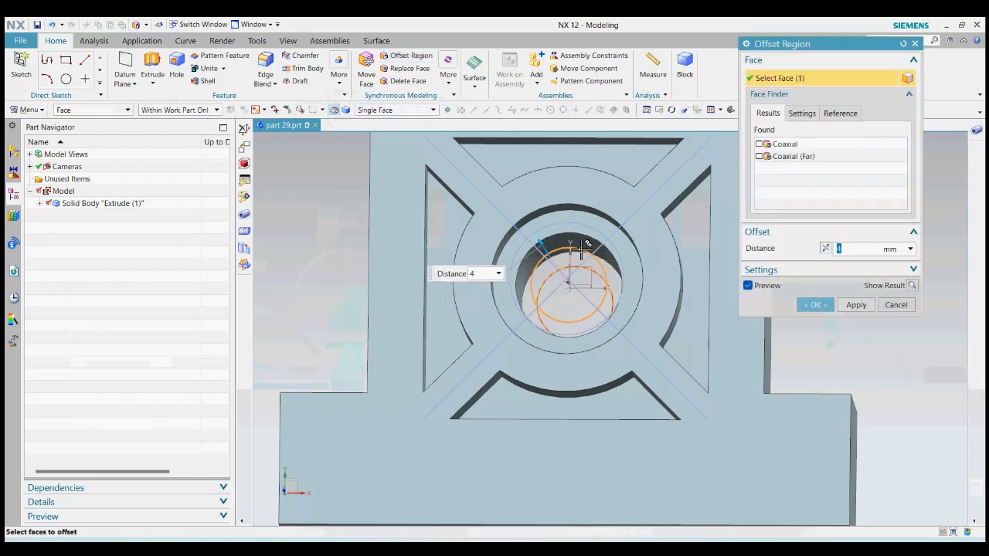
left_click(813, 303)
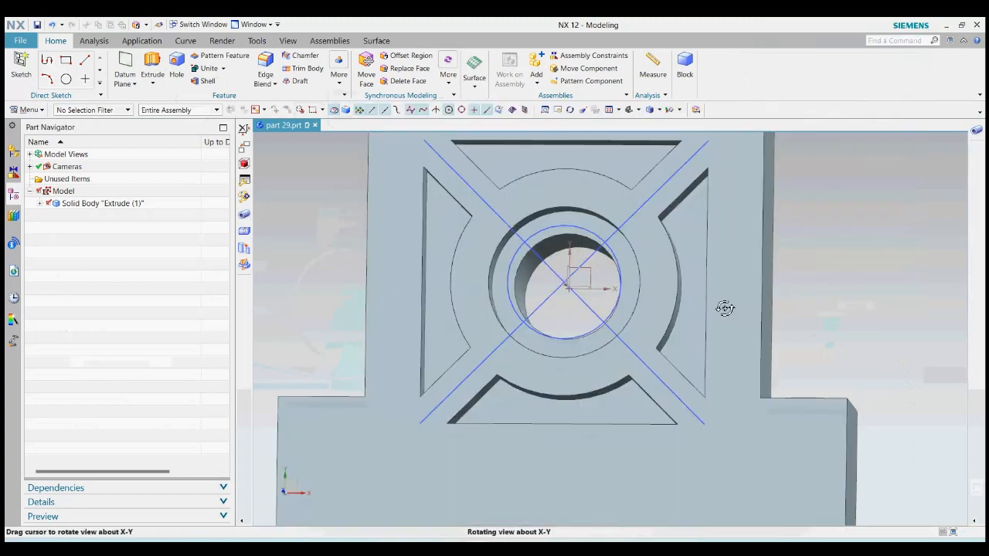
Step: Start an Edge Blend on the eight outer corner edges of the four openings around the ring
key("F8")
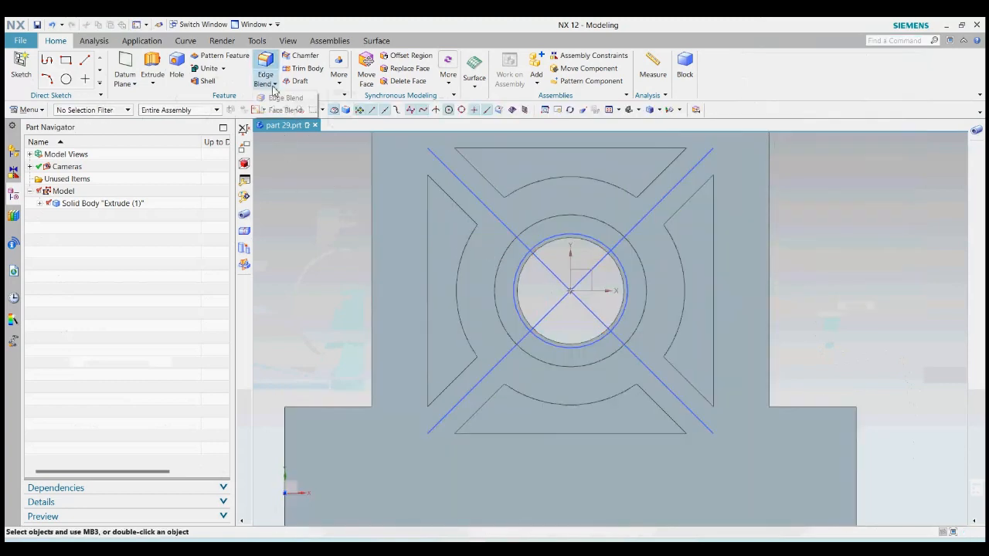
left_click(284, 98)
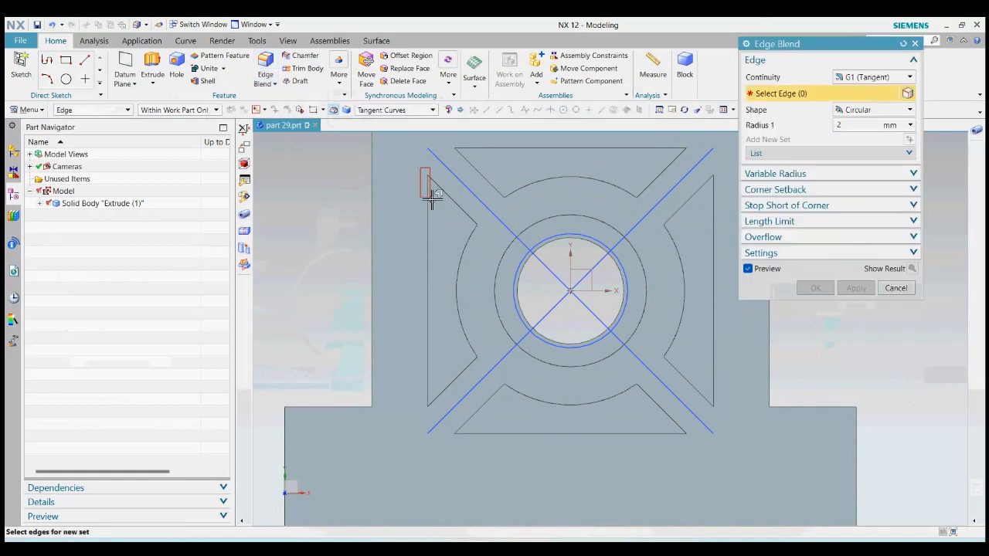
left_click(431, 194)
left_click(439, 407)
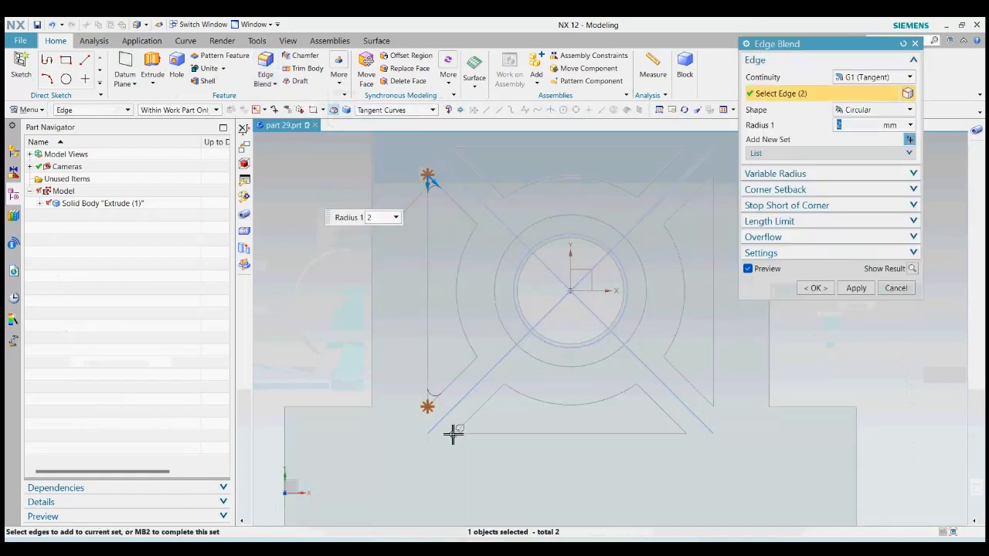
left_click(469, 441)
left_click(691, 432)
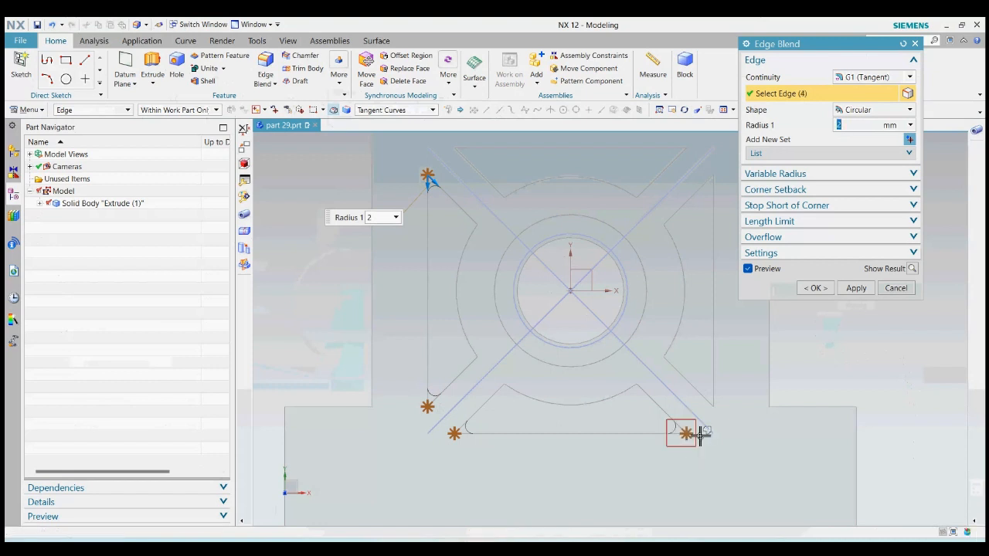
left_click(702, 392)
scroll(633, 393, "down", 2)
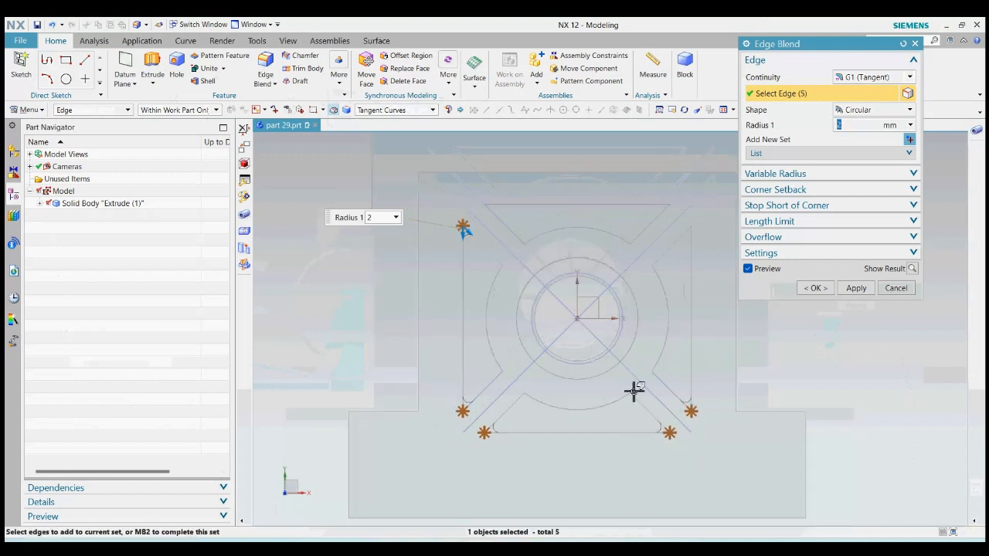
left_click(689, 222)
left_click(660, 199)
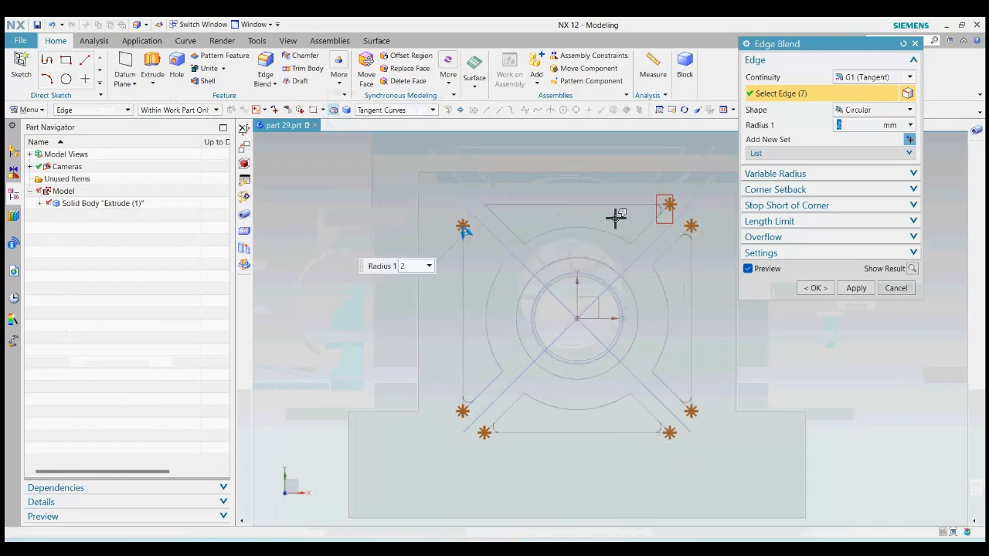
left_click(511, 224)
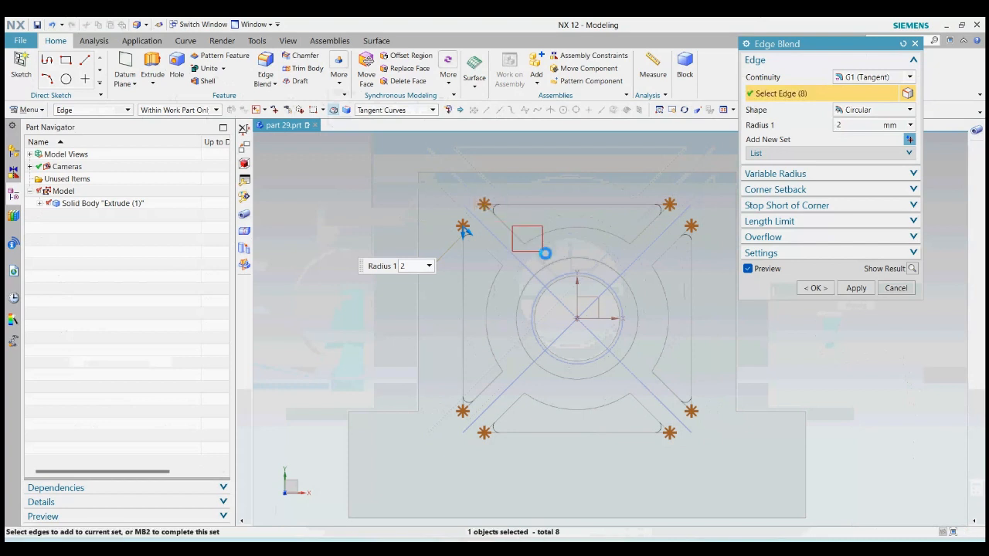
Step: Add the eight inner corner edges of the openings to the blend and round all of them with a 5 mm radius
left_click(544, 252)
left_click(654, 257)
left_click(672, 284)
left_click(635, 394)
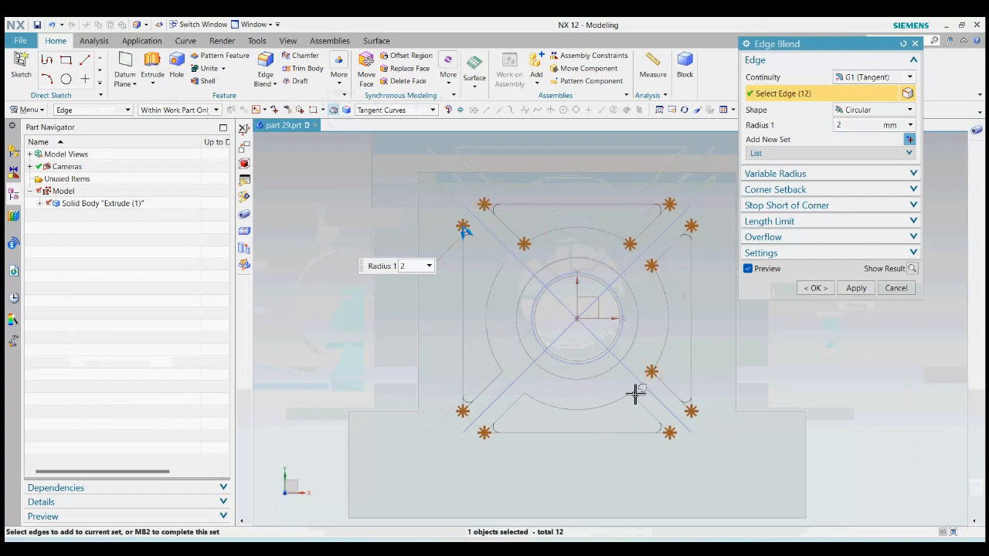
left_click(613, 410)
left_click(541, 414)
left_click(515, 383)
left_click(514, 278)
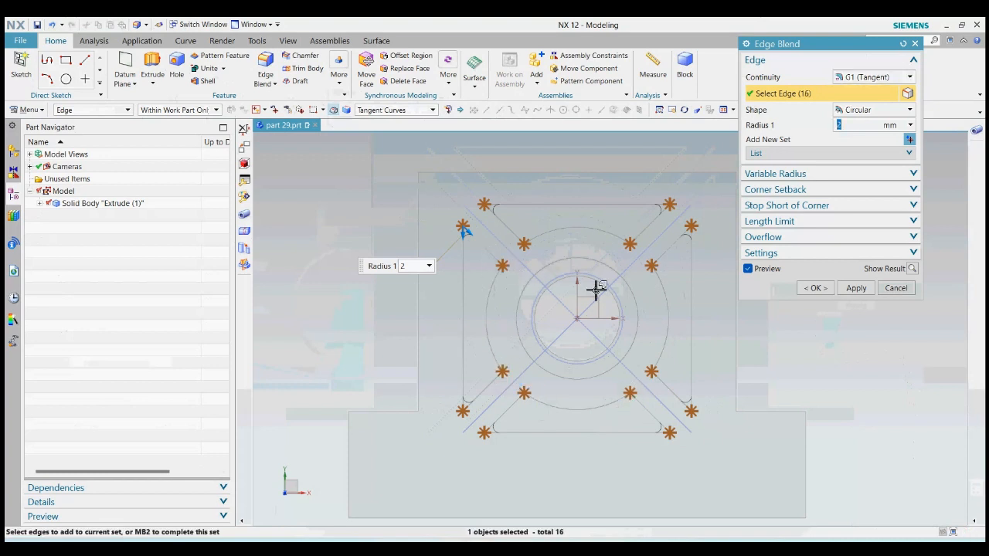
scroll(470, 230, "up", 1)
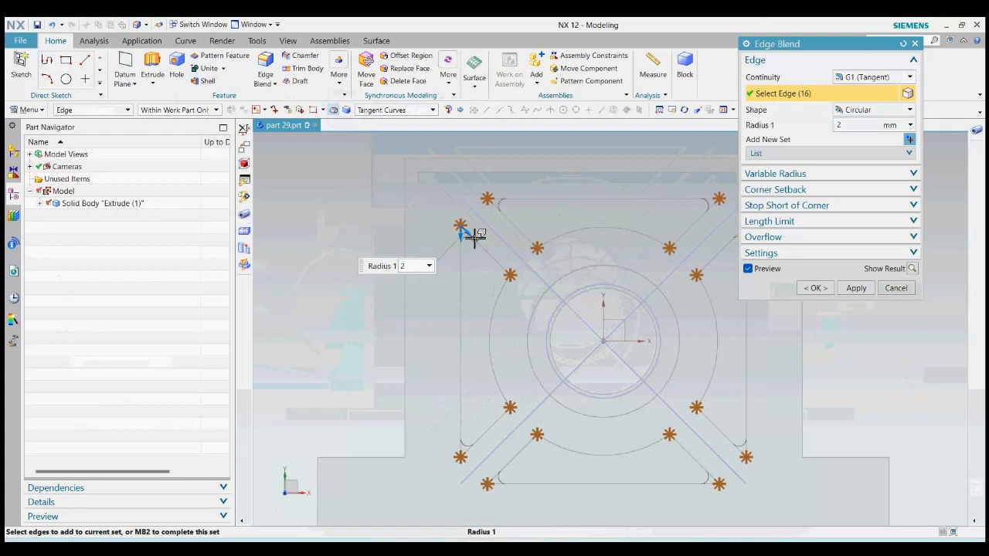
left_click_drag(474, 238, 480, 241)
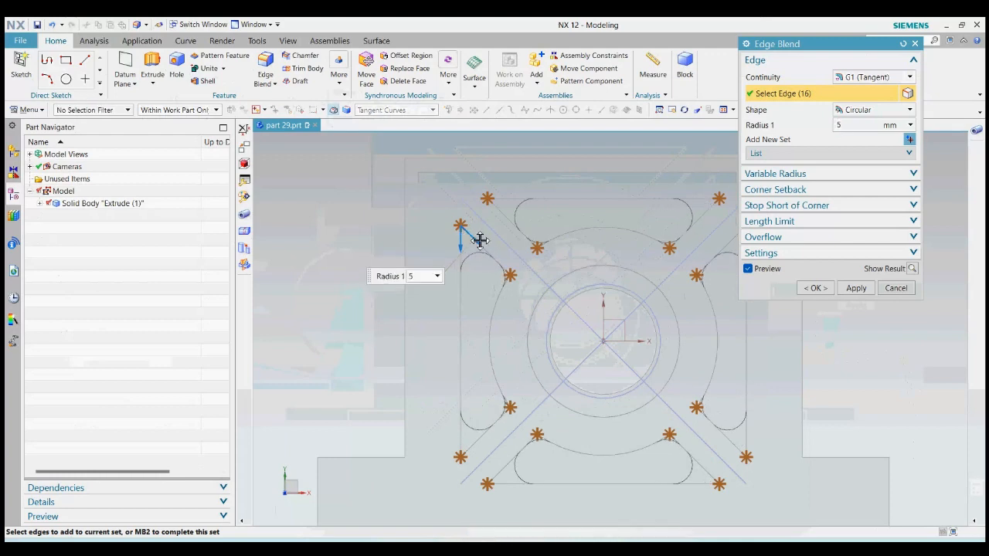
left_click(817, 288)
Step: Blend the two inside corner edges where the upright meets the wider base with a 15 mm radius
scroll(773, 302, "down", 2)
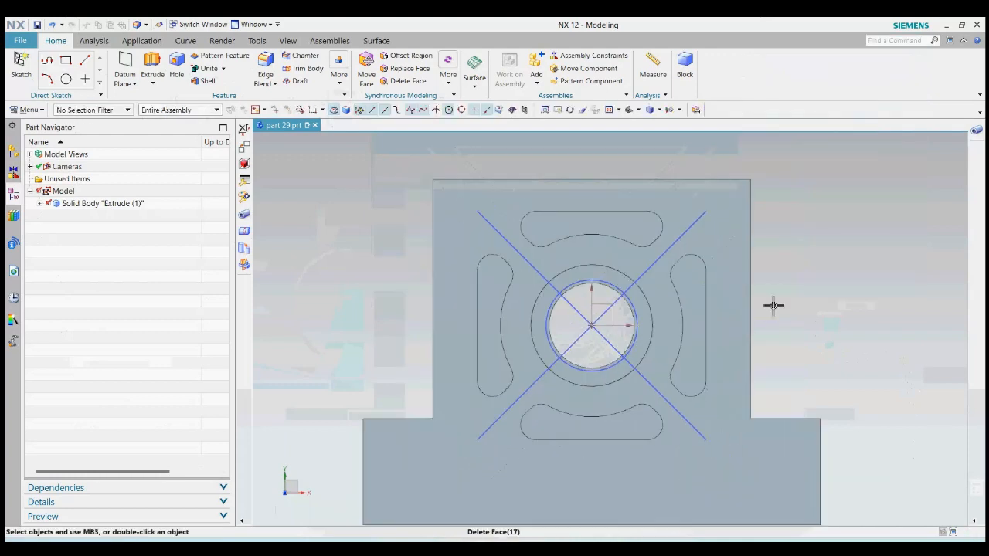
mouse_move(773, 302)
middle_mouse_down()
mouse_move(793, 283)
mouse_move(650, 253)
mouse_move(746, 276)
mouse_move(739, 289)
middle_mouse_up()
scroll(650, 252, "down", 2)
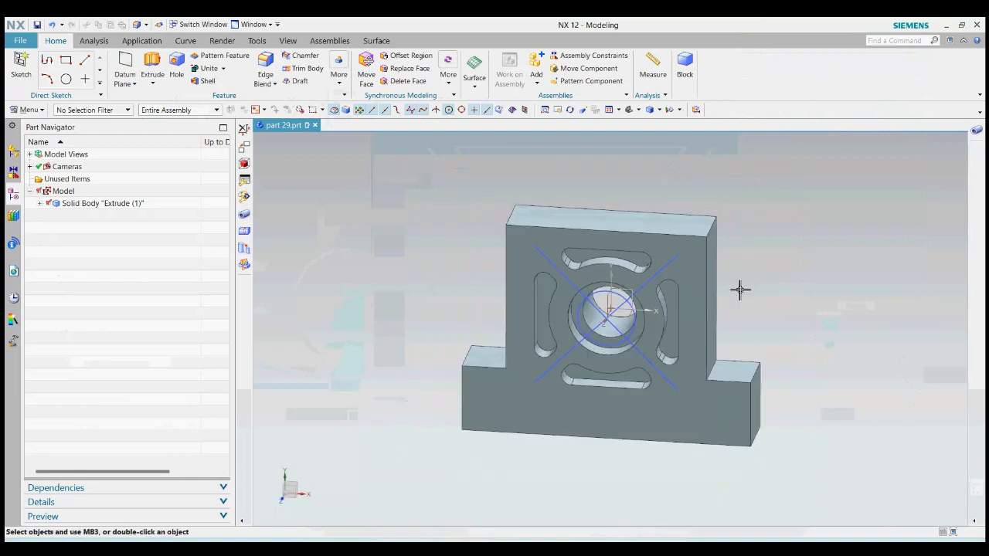
left_click(288, 104)
scroll(716, 371, "up", 2)
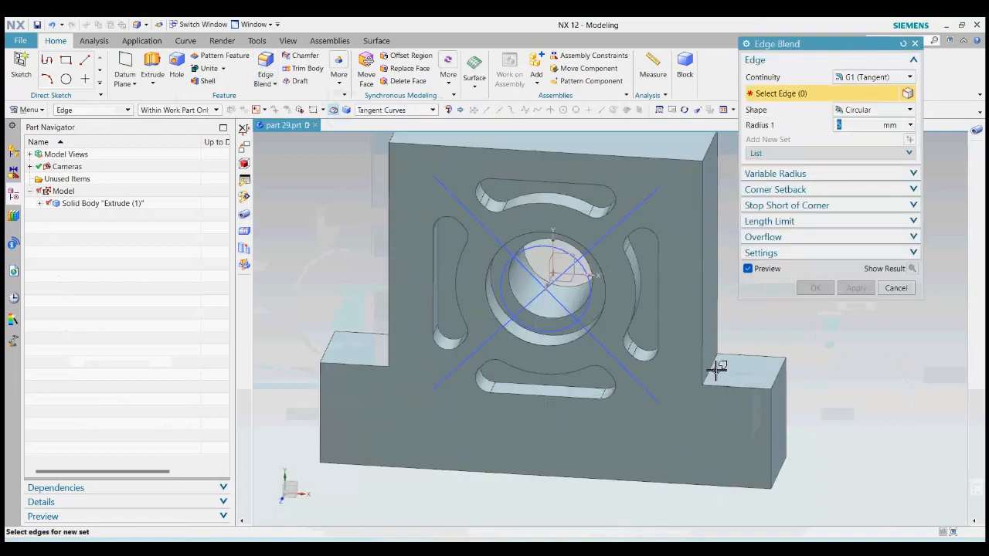
left_click(717, 365)
middle_click_drag(750, 380, 480, 383)
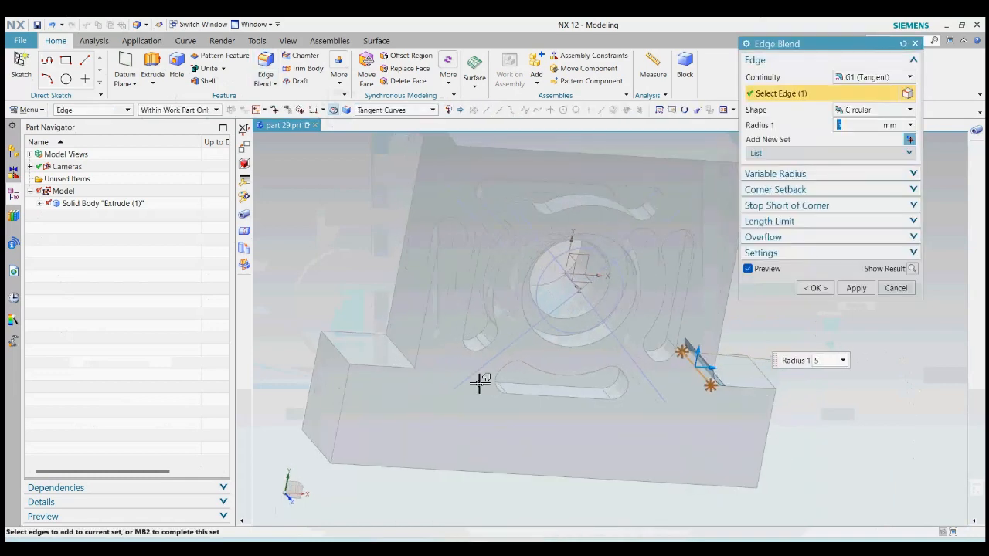
left_click(406, 358)
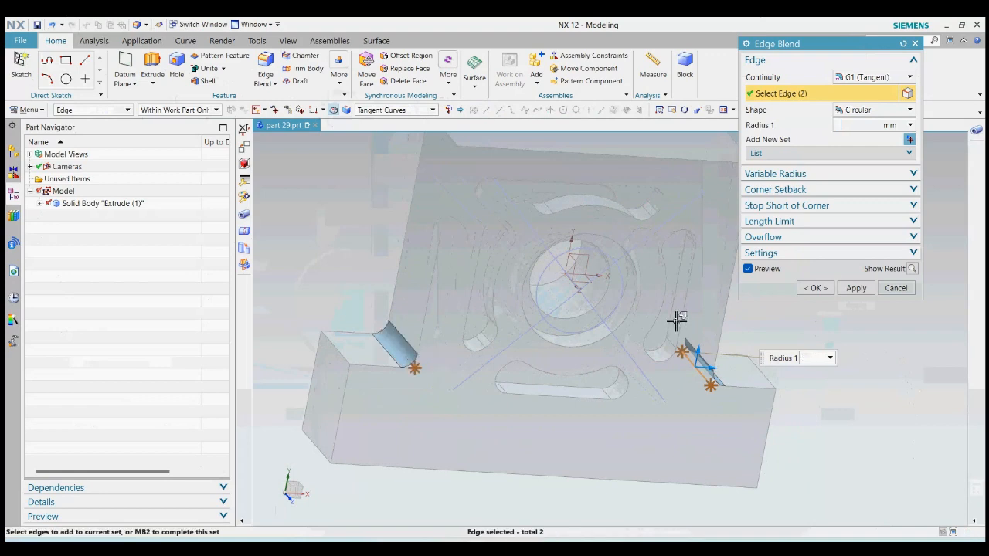
type("15")
key("Return")
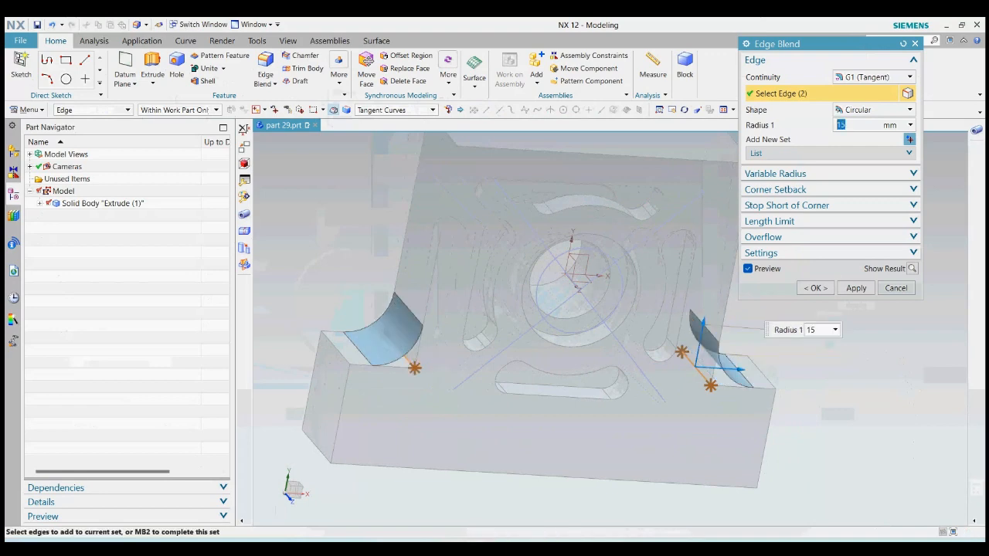
left_click(856, 288)
middle_click_drag(648, 347, 632, 331)
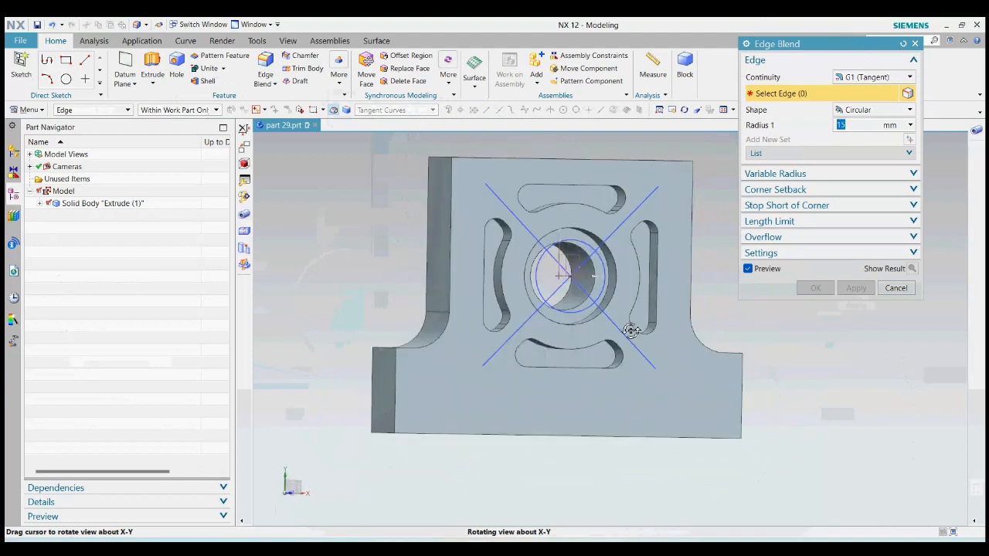
Step: Select the four outer corner edges of the wide base for a 15 mm Edge Blend
middle_click_drag(398, 346, 407, 349)
left_click(391, 380)
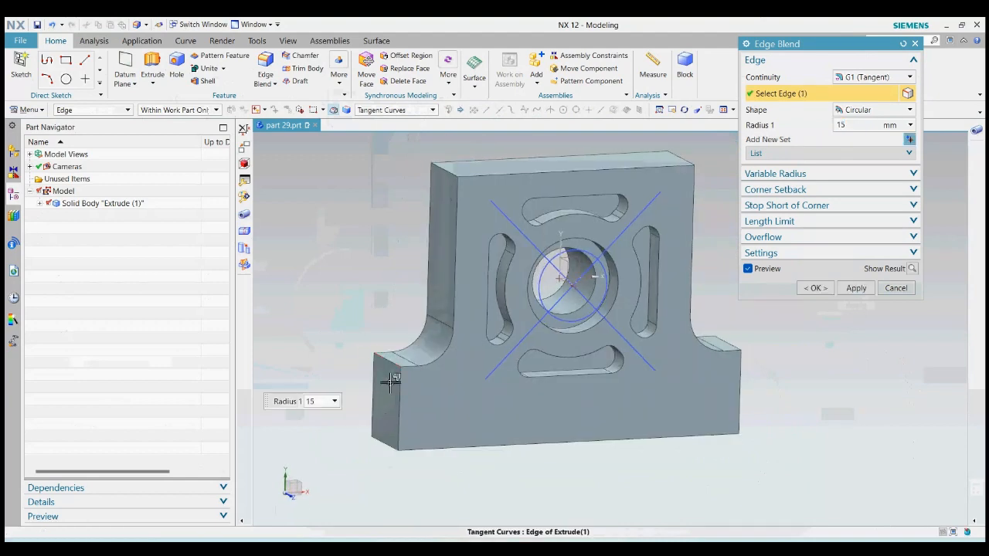
left_click(393, 441)
middle_click_drag(569, 449, 730, 432)
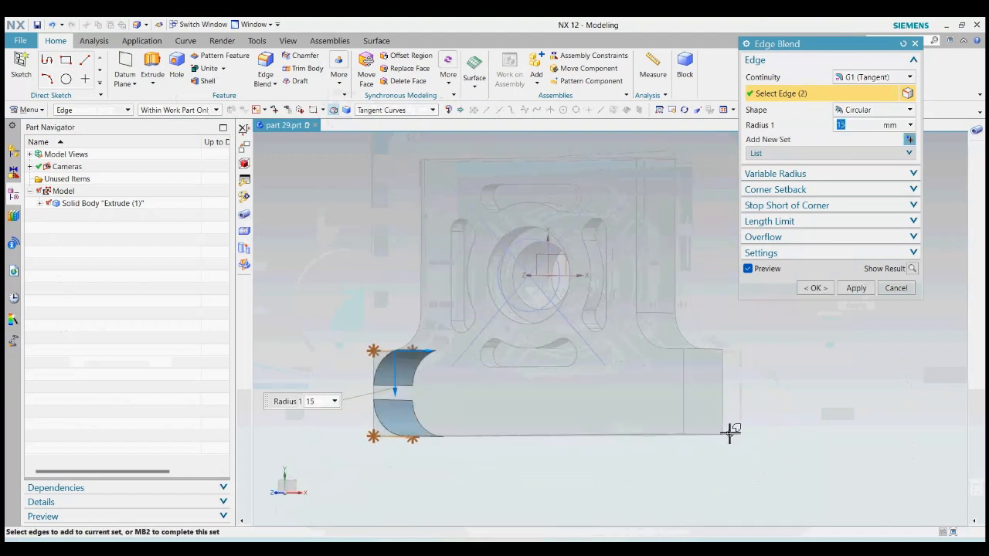
middle_click_drag(792, 414, 693, 380)
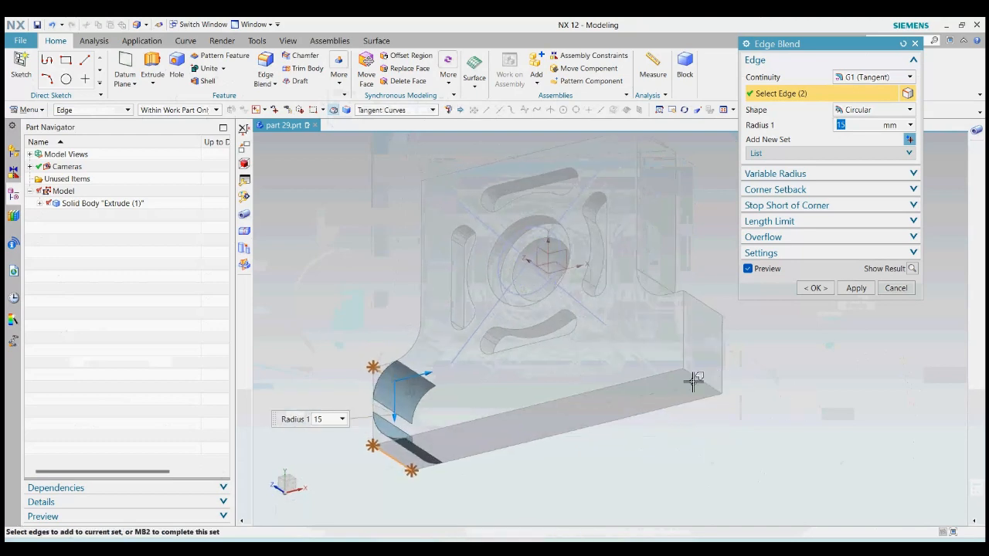
left_click(694, 375)
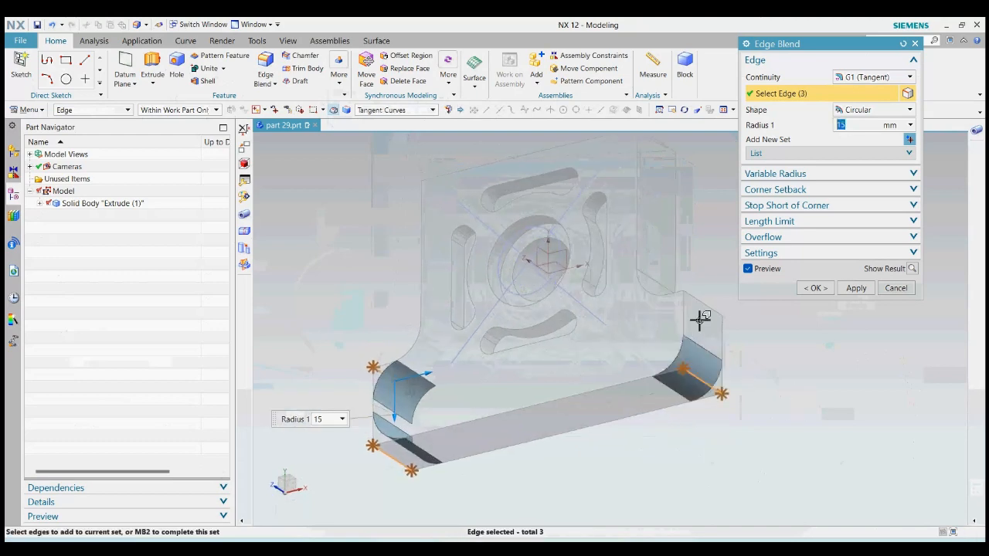
left_click(705, 302)
Step: Add the upright's two top corner edges and create the Edge Blend with a 15 mm radius
scroll(672, 321, "down", 3)
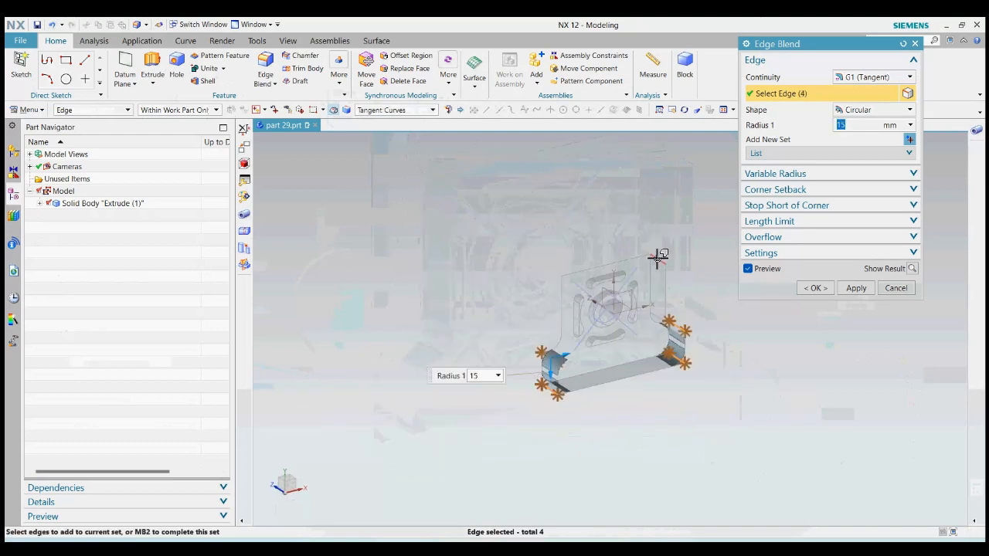
left_click(657, 259)
middle_click_drag(677, 278, 572, 289)
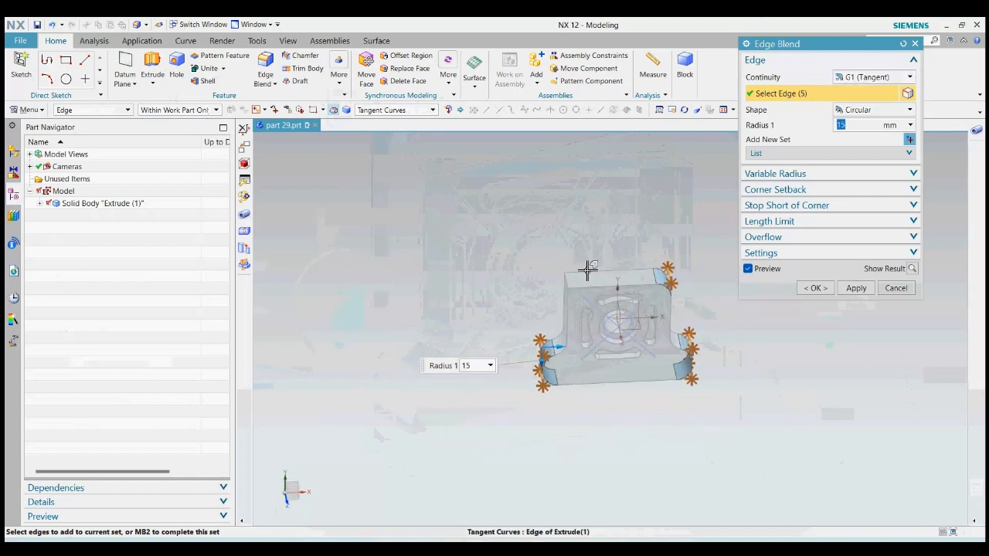
left_click(587, 268)
scroll(584, 276, "up", 3)
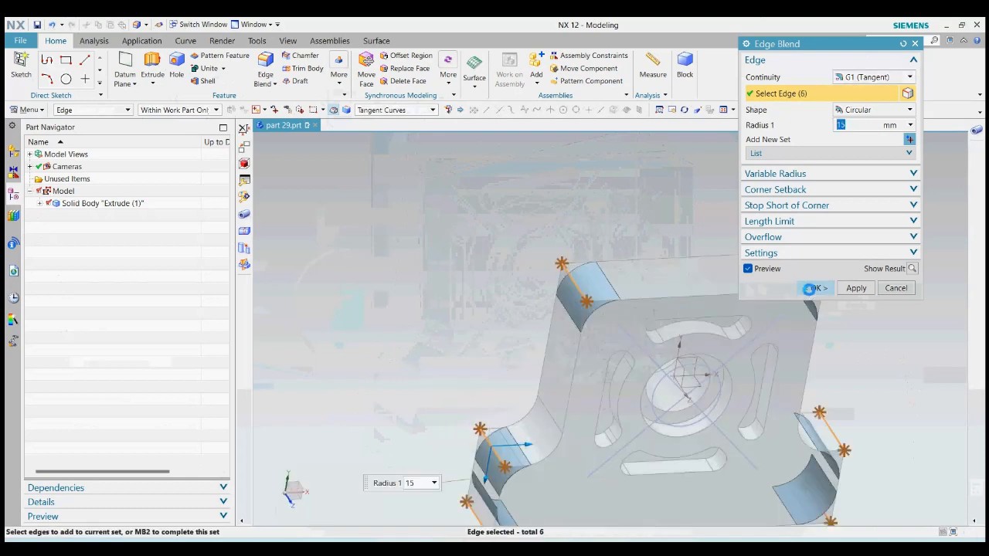
left_click(809, 289)
Step: Edit the blend on the six outer corner edges and set its radius to 4 mm
scroll(548, 261, "down", 3)
middle_click_drag(548, 261, 595, 348)
scroll(662, 286, "up", 3)
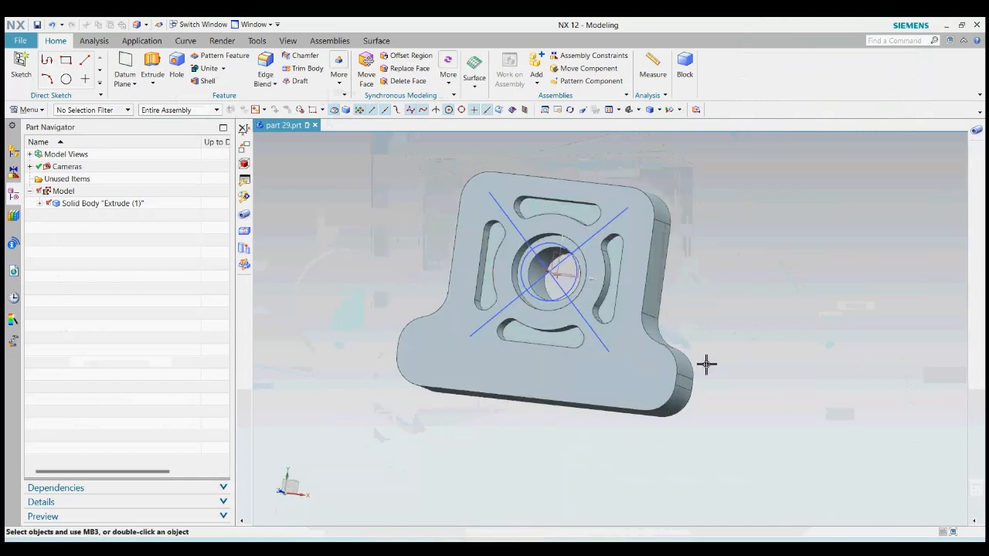
right_click(695, 361)
left_click(733, 242)
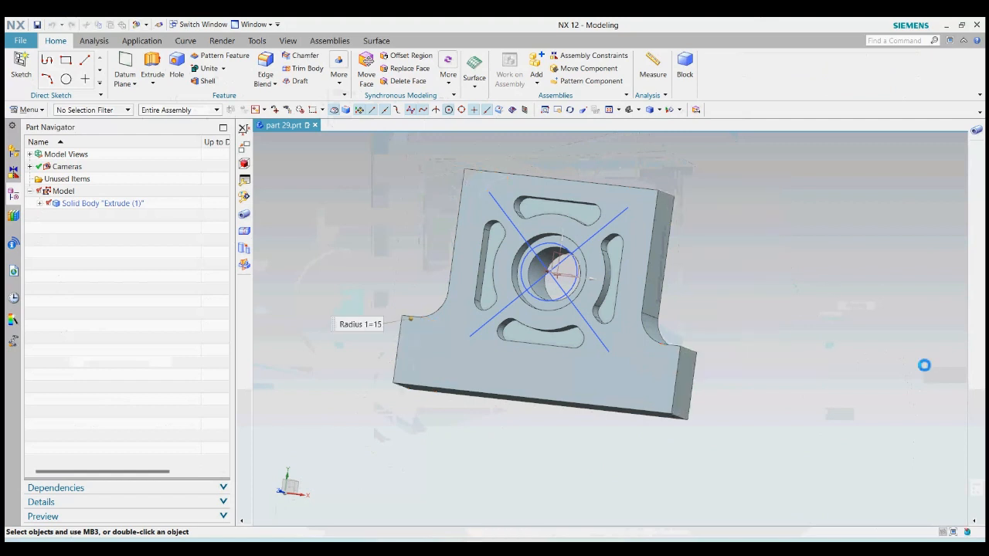
type("3")
key("Return")
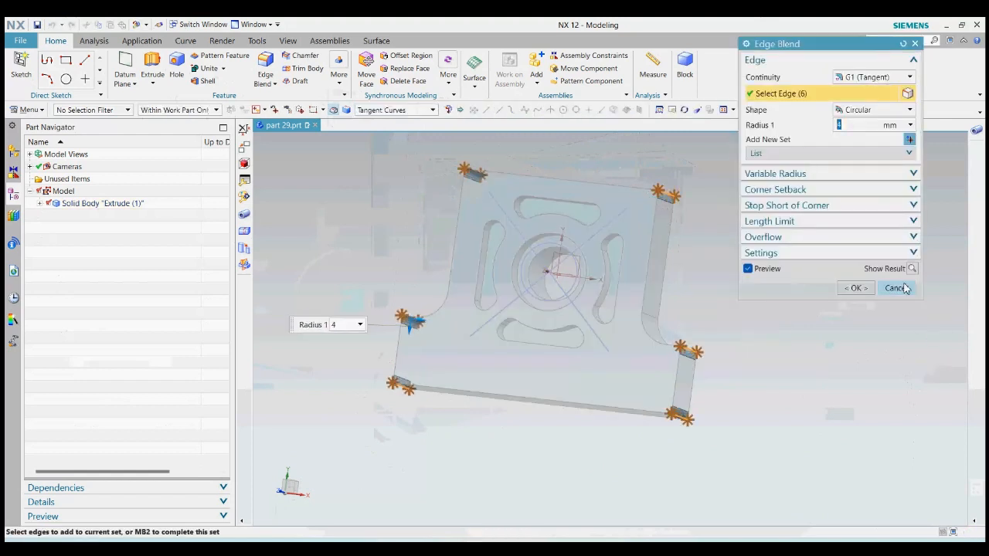
left_click(852, 287)
Step: Start an Extrude section sketch on the front face and draw a 28 mm vertical line from the lower opening's midpoint to the base's bottom edge
middle_click_drag(783, 324, 801, 349)
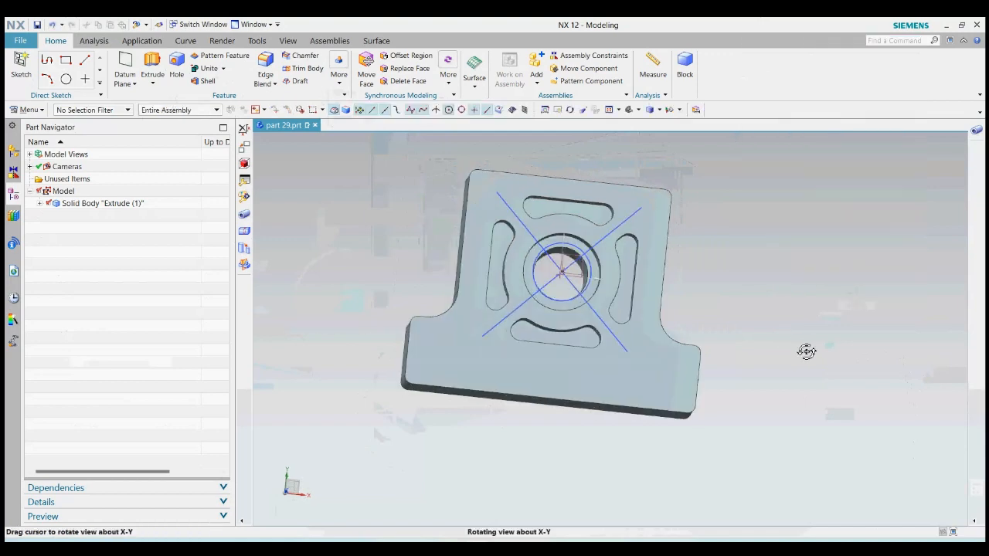
left_click(165, 98)
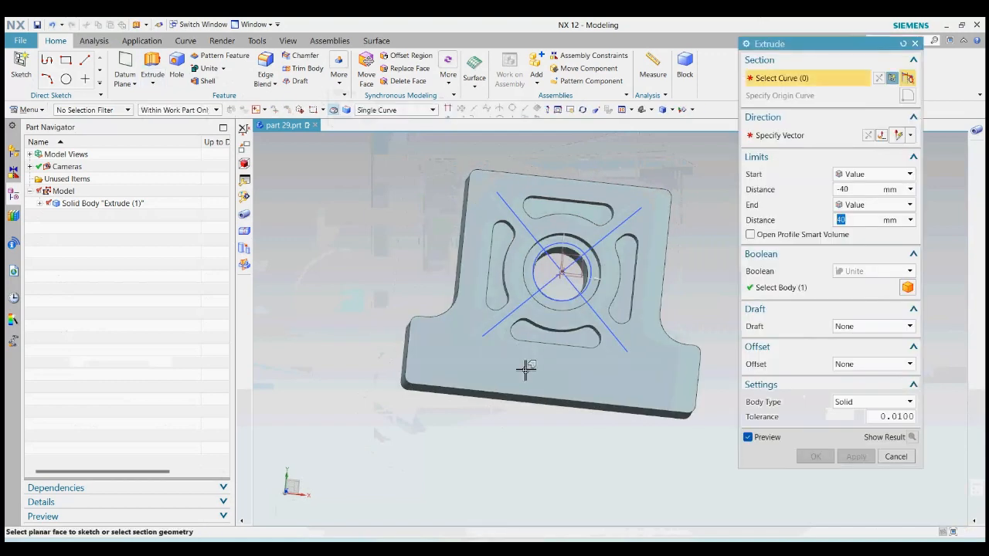
left_click(526, 371)
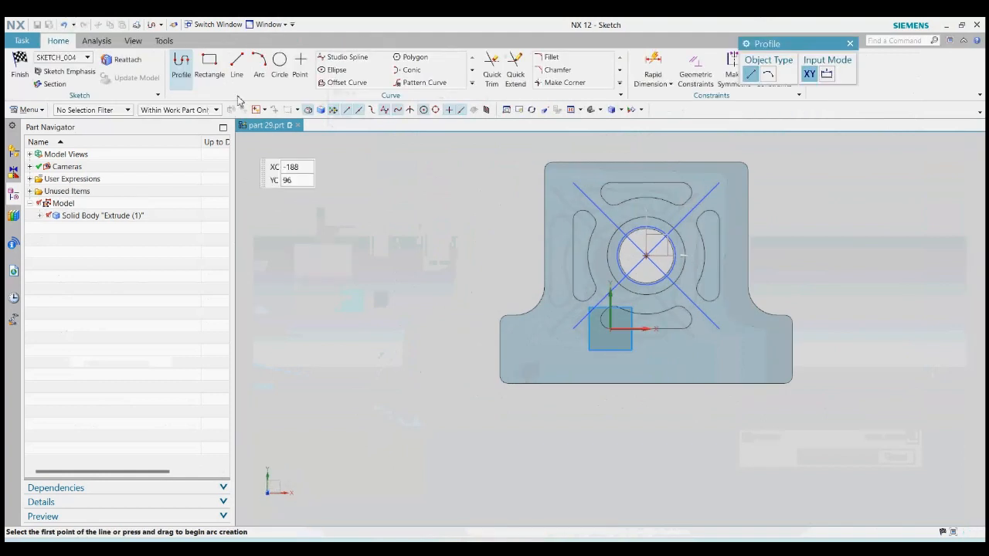
key("l")
scroll(657, 335, "up", 2)
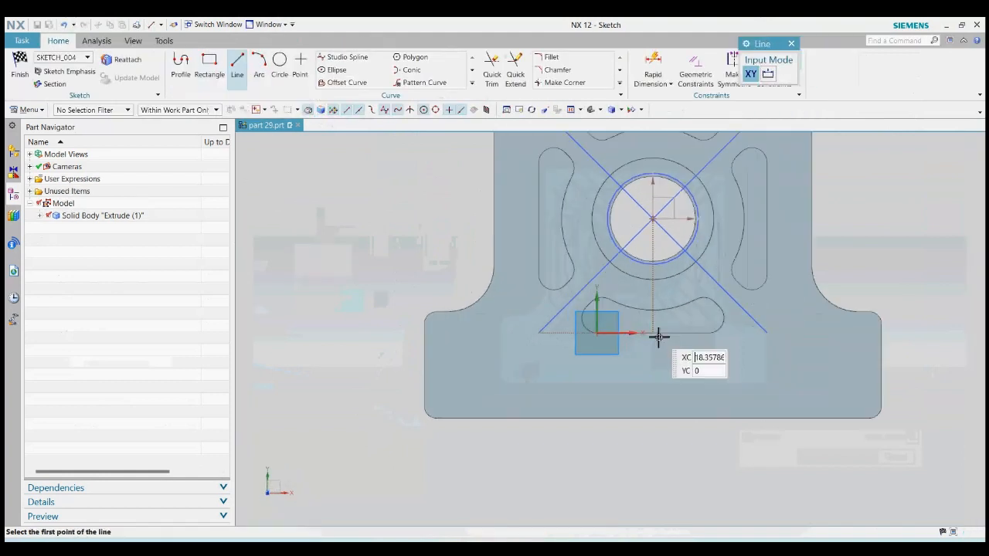
left_click(653, 334)
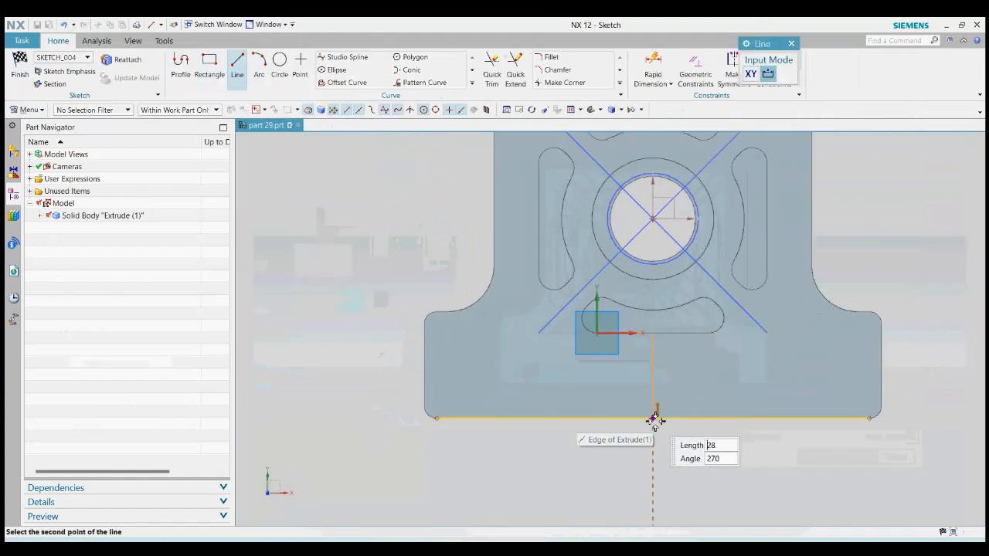
left_click(653, 415)
Step: Sketch an 85 by 12 mm rectangle centred on the vertical line's midpoint and finish the sketch
left_click(220, 72)
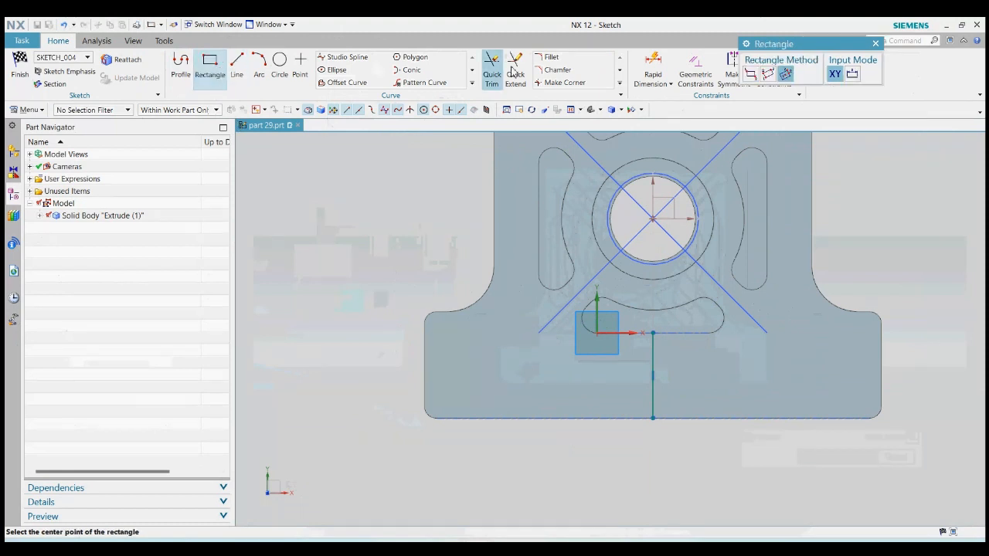
left_click(652, 376)
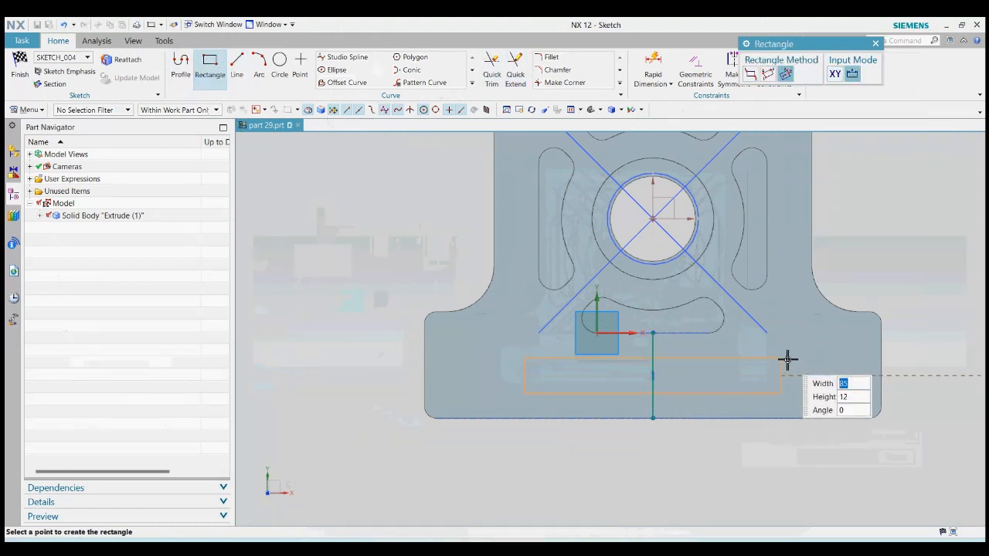
left_click(781, 359)
left_click(876, 44)
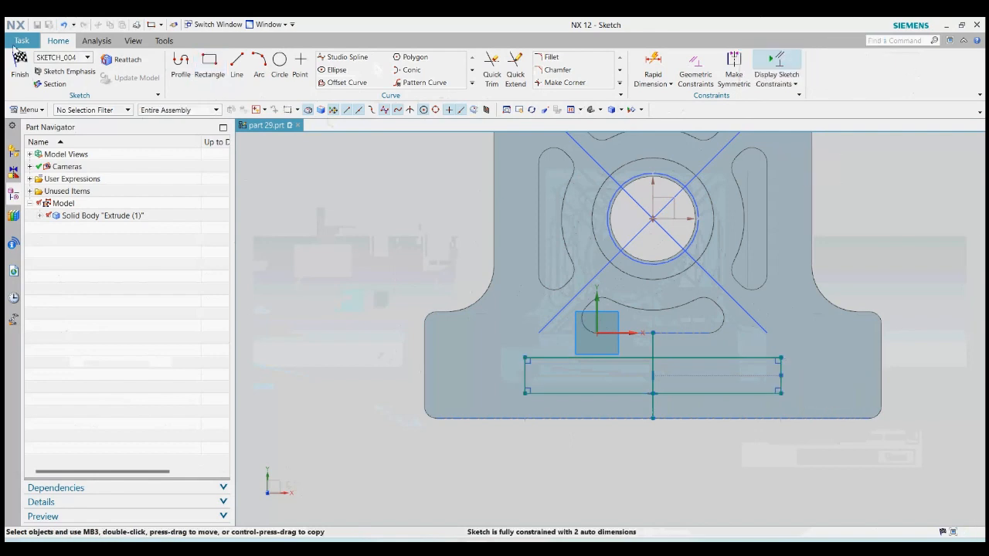
left_click(20, 74)
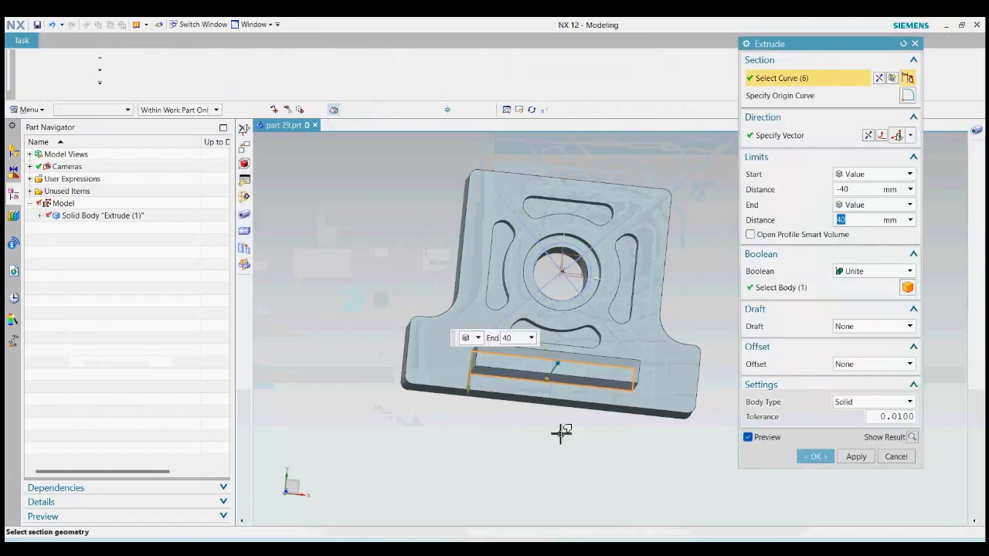
Step: Subtract the extruded rectangle from the body with a start distance of -20 mm and an end distance of 40 mm
middle_click_drag(558, 431, 541, 390)
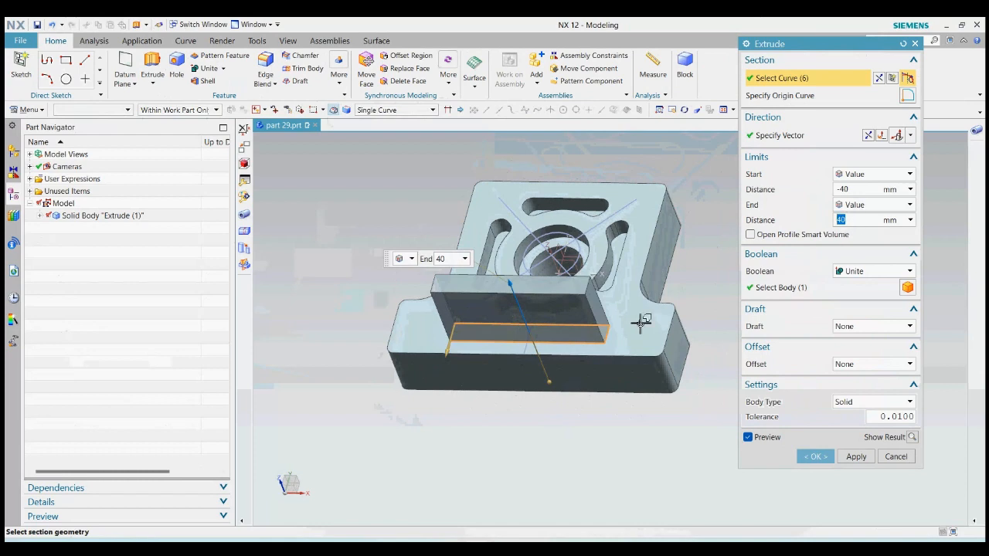
middle_click_drag(640, 323, 546, 347)
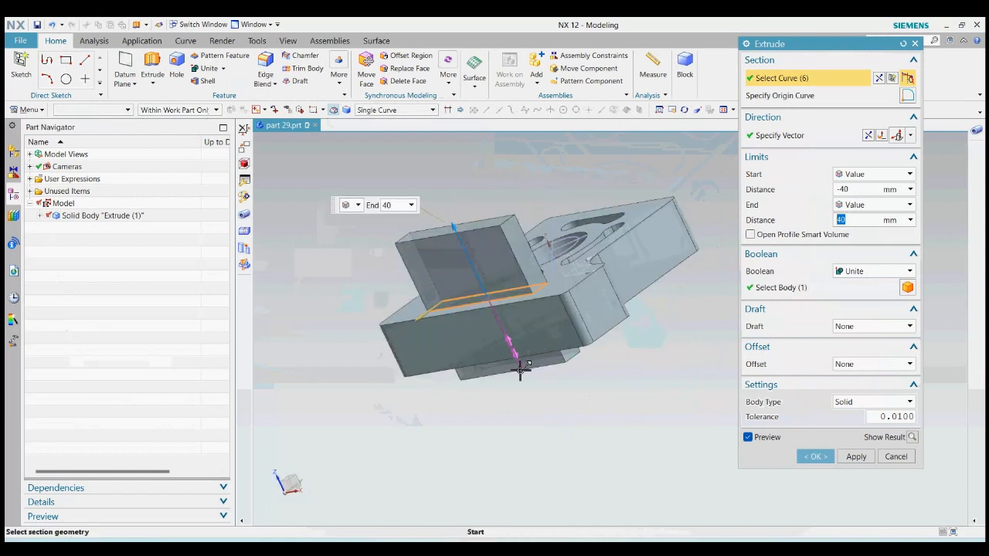
left_click_drag(520, 370, 504, 332)
left_click(862, 271)
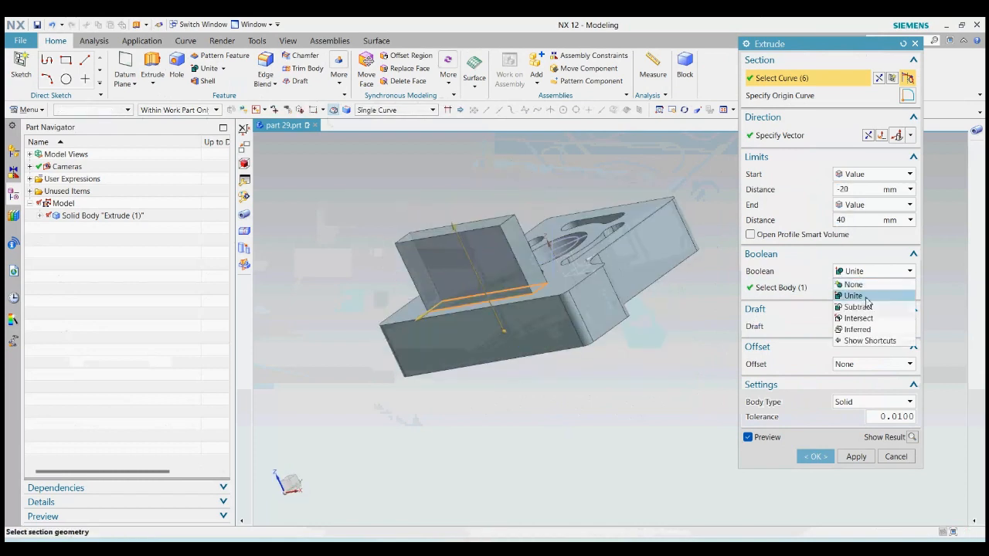
left_click(861, 306)
left_click(820, 457)
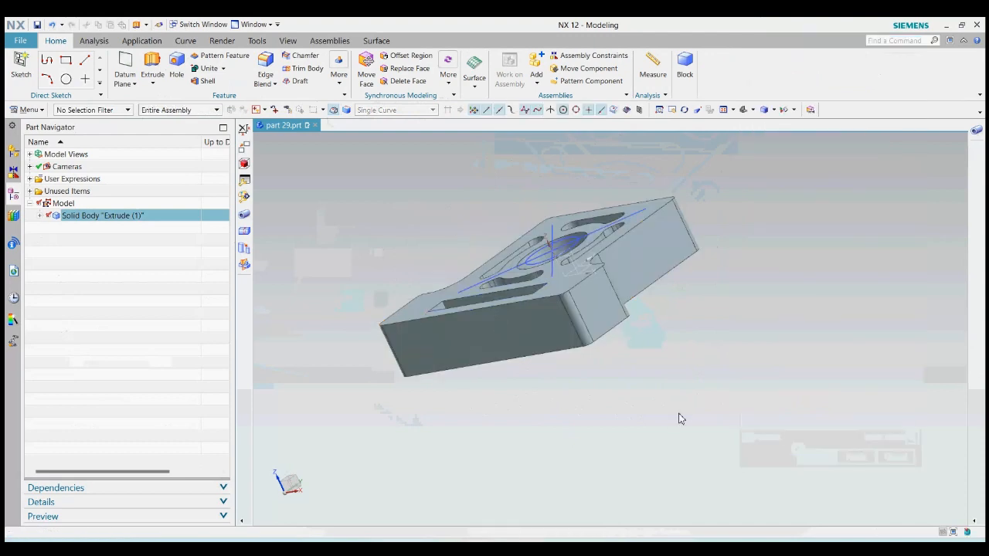
Step: Lengthen the rectangular pocket by offsetting both of its end faces 15 mm with Offset Region
middle_click_drag(678, 415, 554, 407)
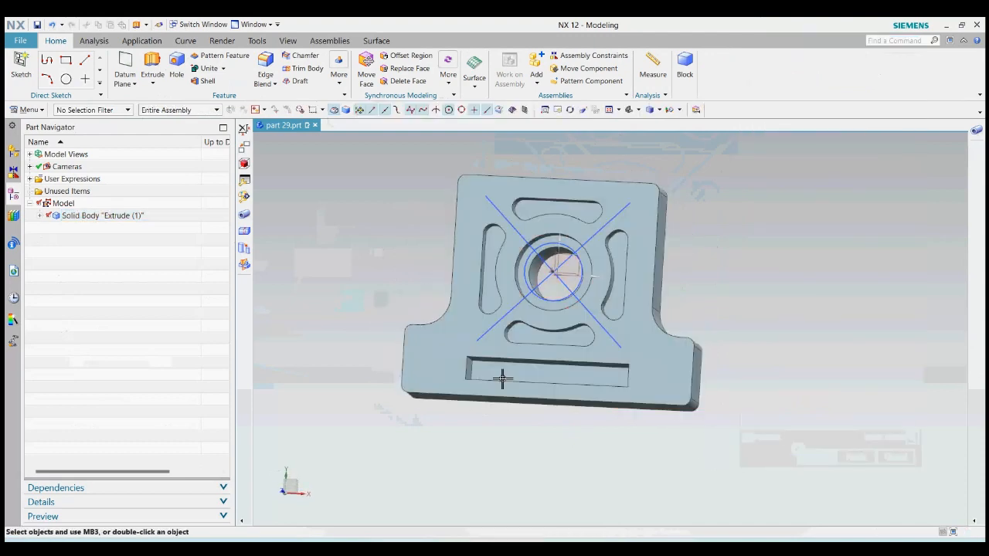
scroll(502, 380, "up", 2)
scroll(461, 366, "up", 3)
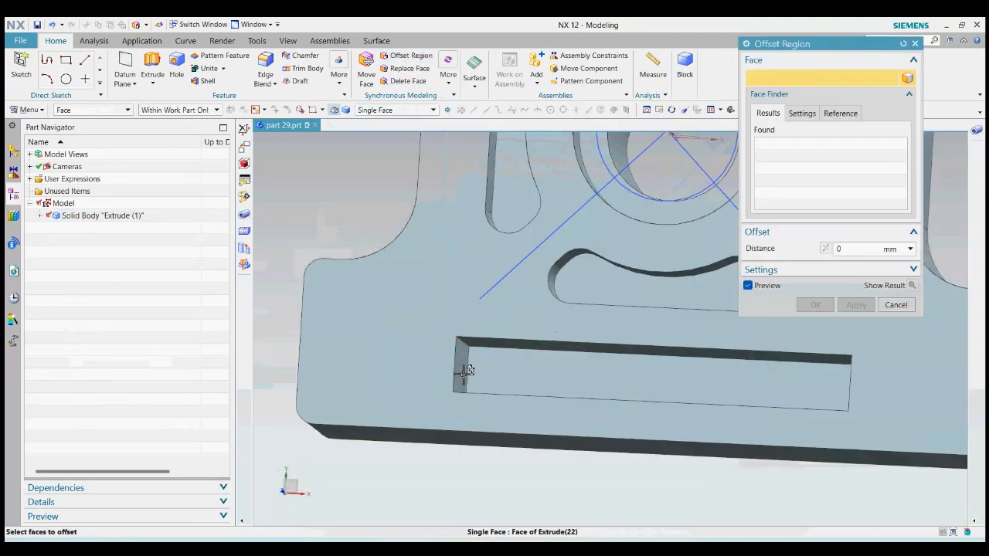
left_click(462, 371)
scroll(398, 386, "down", 2)
mouse_move(728, 401)
middle_mouse_down()
mouse_move(743, 393)
mouse_move(735, 389)
middle_mouse_up()
left_click(697, 376)
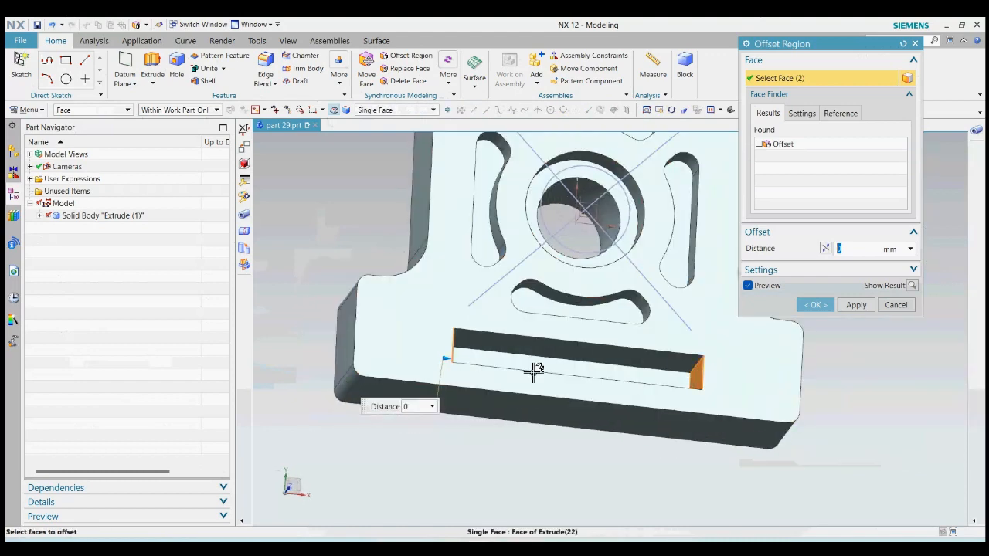
left_click_drag(452, 358, 393, 349)
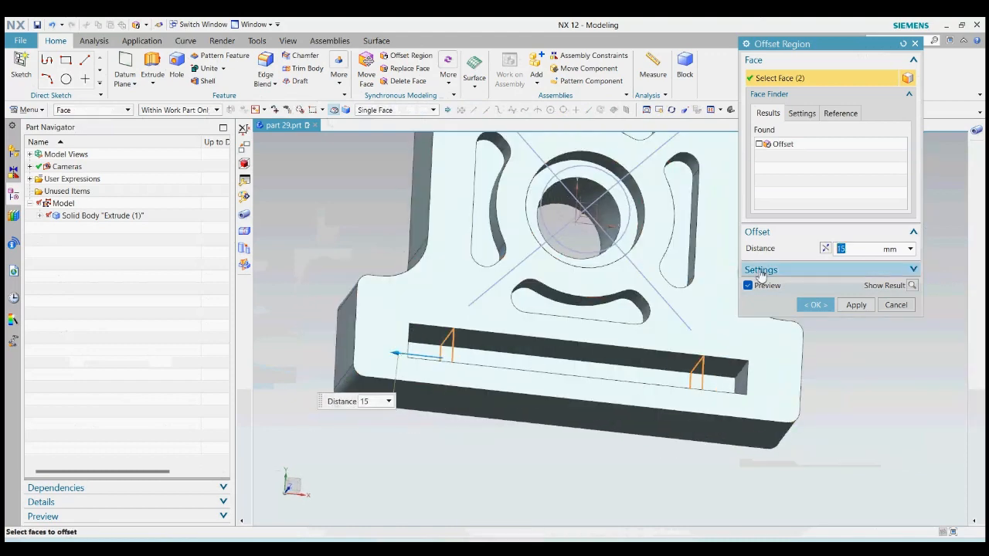
left_click(817, 305)
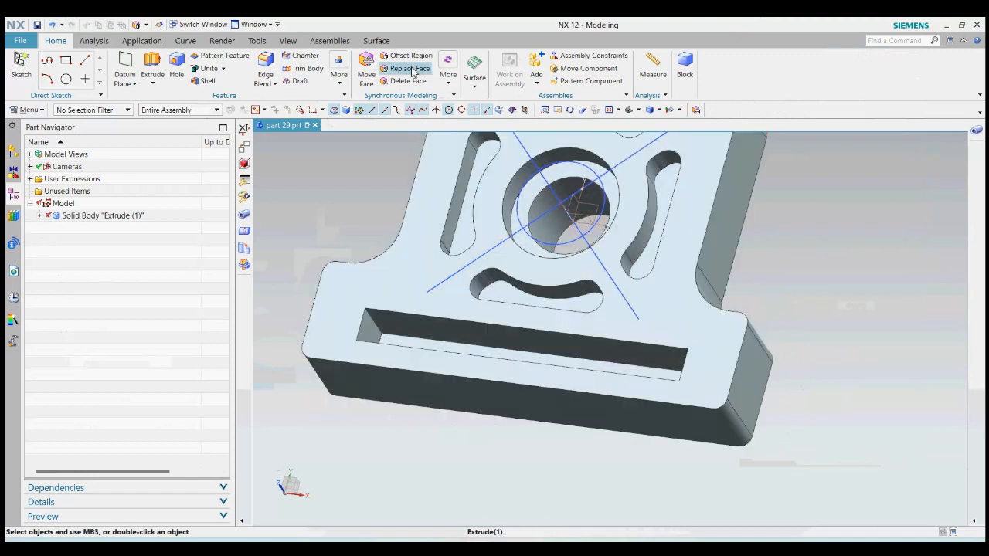
Step: Adjust the rectangular pocket's depth by offsetting its floor face with Offset Region
left_click(415, 58)
scroll(430, 335, "up", 2)
left_click(426, 340)
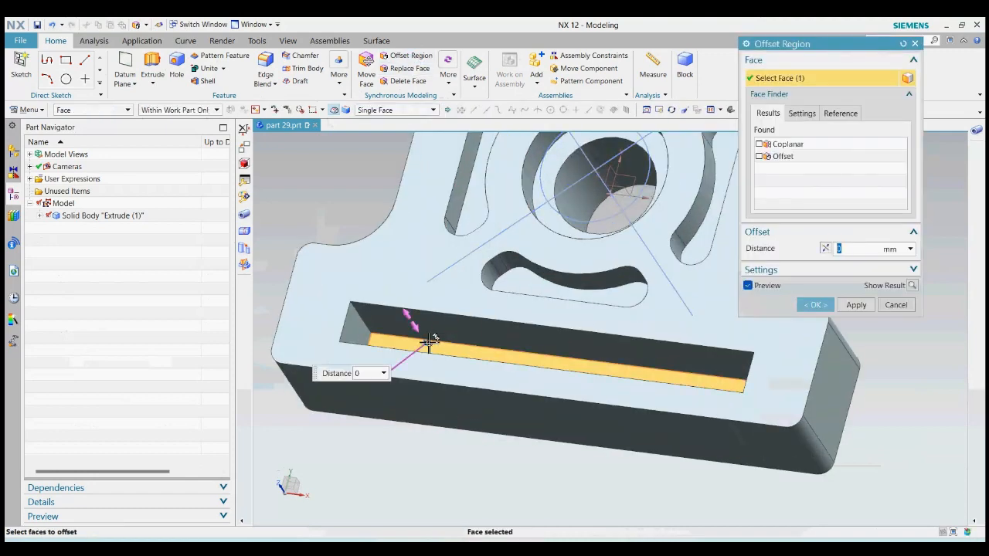
left_click_drag(416, 331, 418, 338)
left_click(813, 309)
Step: Start an Edge Blend on the two corner edges at the rectangular pocket's left end with a 3 mm radius
middle_click_drag(701, 300, 719, 323)
key("F8")
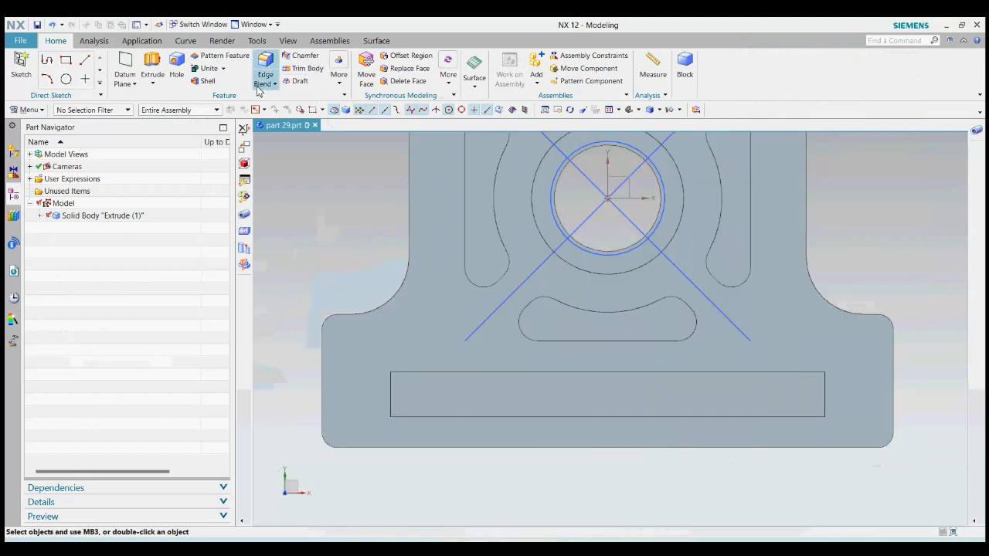
scroll(508, 214, "down", 1)
scroll(408, 377, "up", 2)
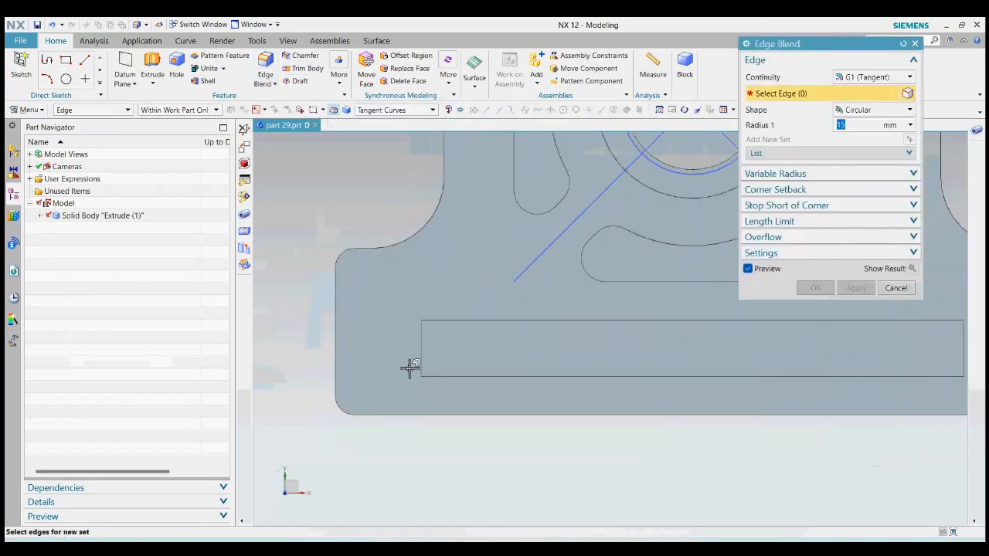
left_click(430, 386)
left_click(439, 325)
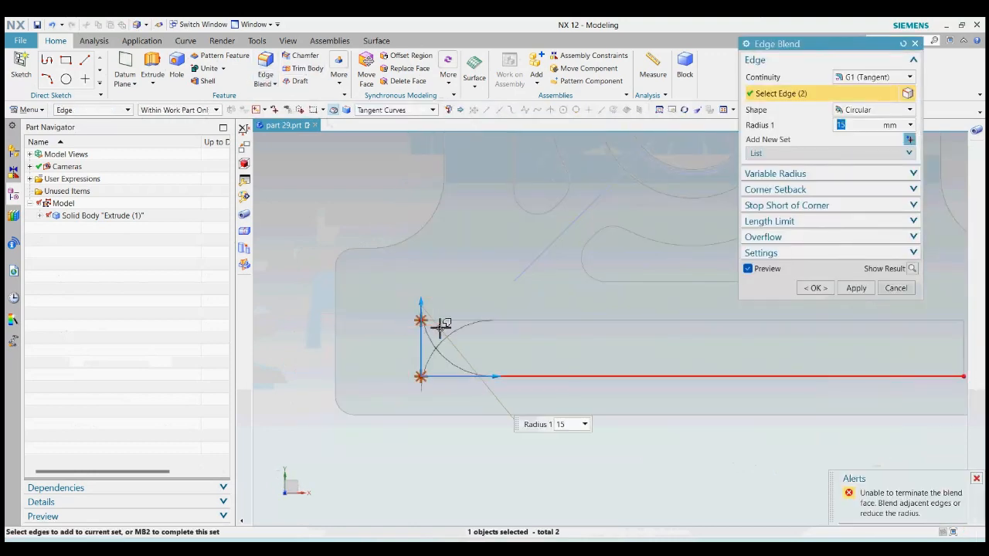
key("Return")
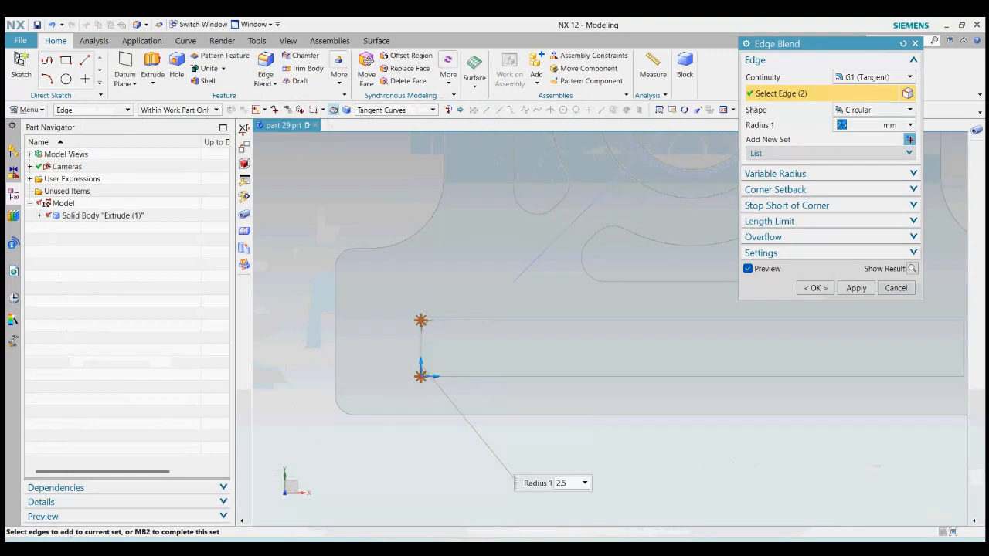
left_click_drag(421, 356, 408, 355)
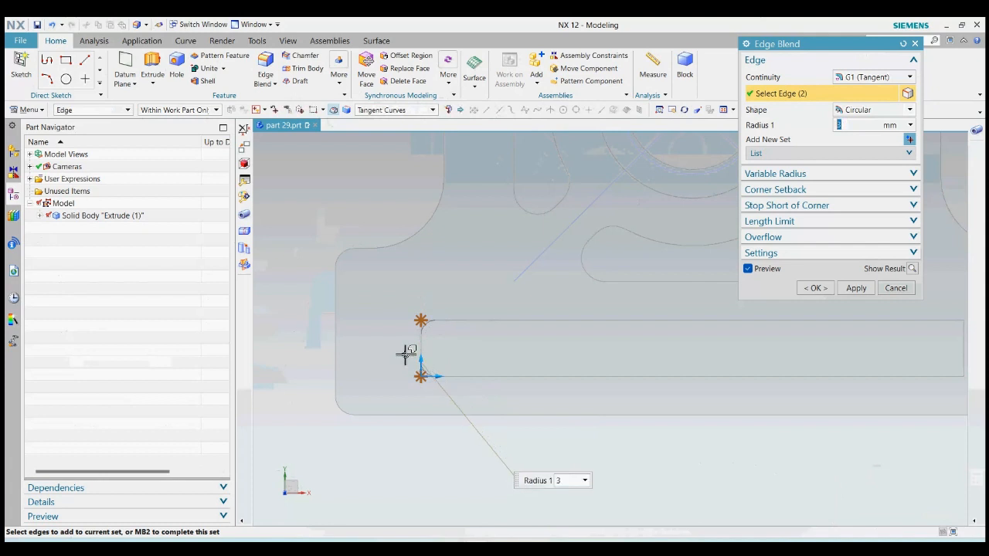
Step: Add the two corner edges at the rectangular pocket's right end to the 3 mm edge blend and finish it
scroll(369, 331, "down", 4)
scroll(606, 347, "up", 4)
left_click(630, 353)
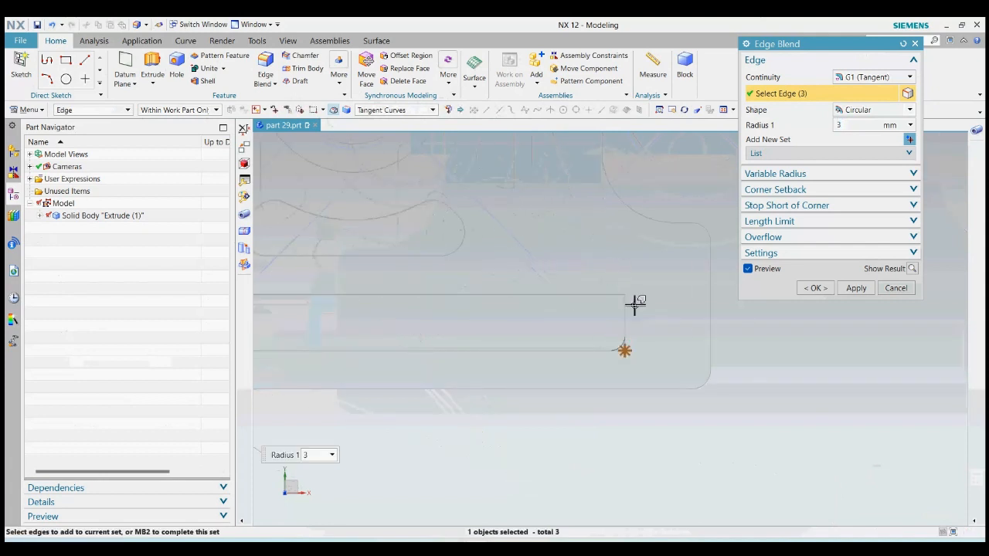
left_click(815, 287)
scroll(743, 312, "down", 3)
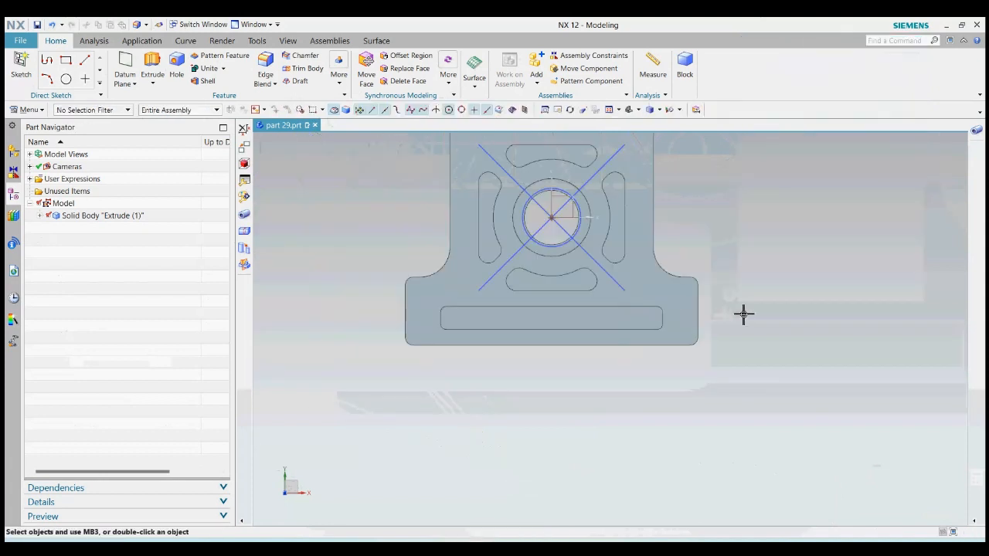
Step: Hide the remaining sketch curves and the datum coordinate system around the central bore
right_click(567, 232)
left_click(605, 256)
right_click(573, 207)
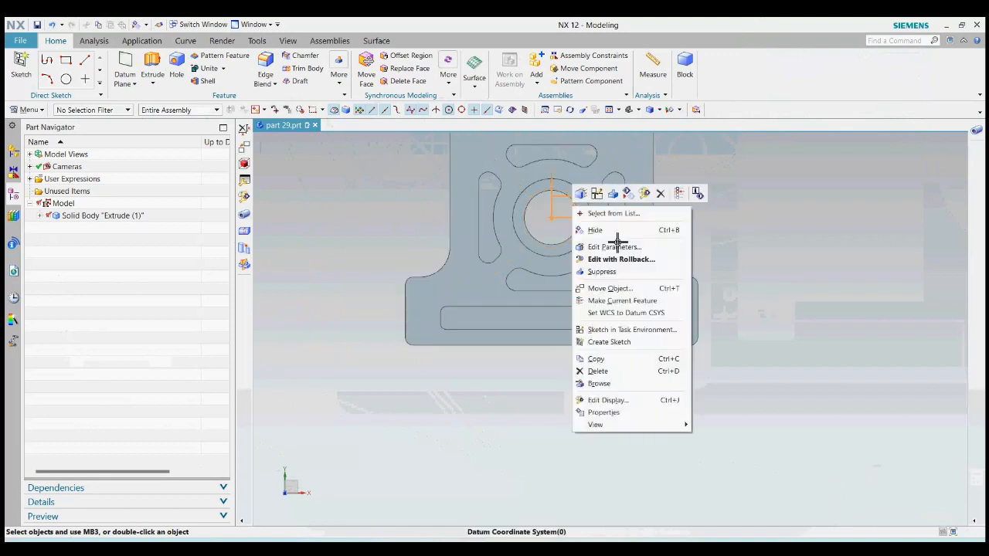
left_click(606, 230)
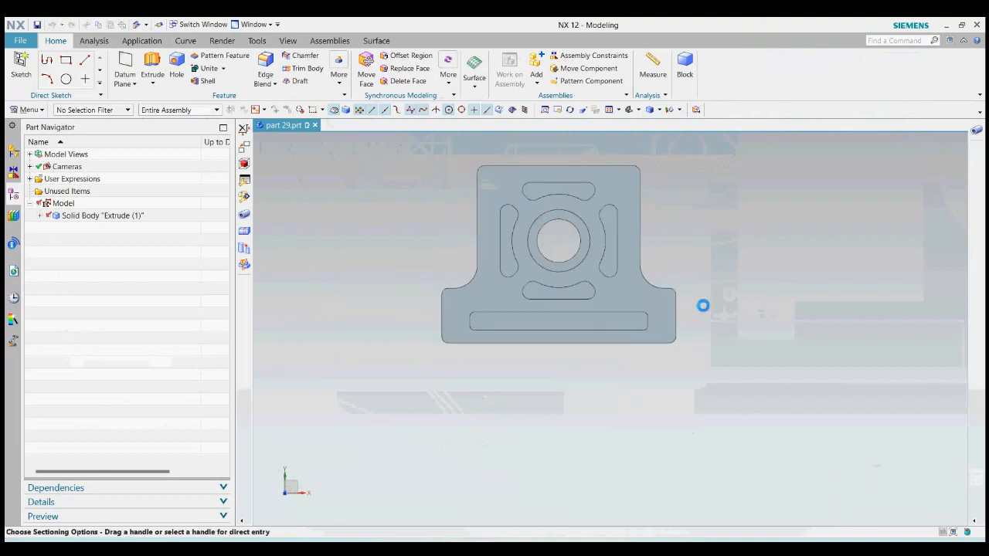
Step: Change the solid body's display color to the vibrant blue Medium Steel, ID 97
key("ctrl+j")
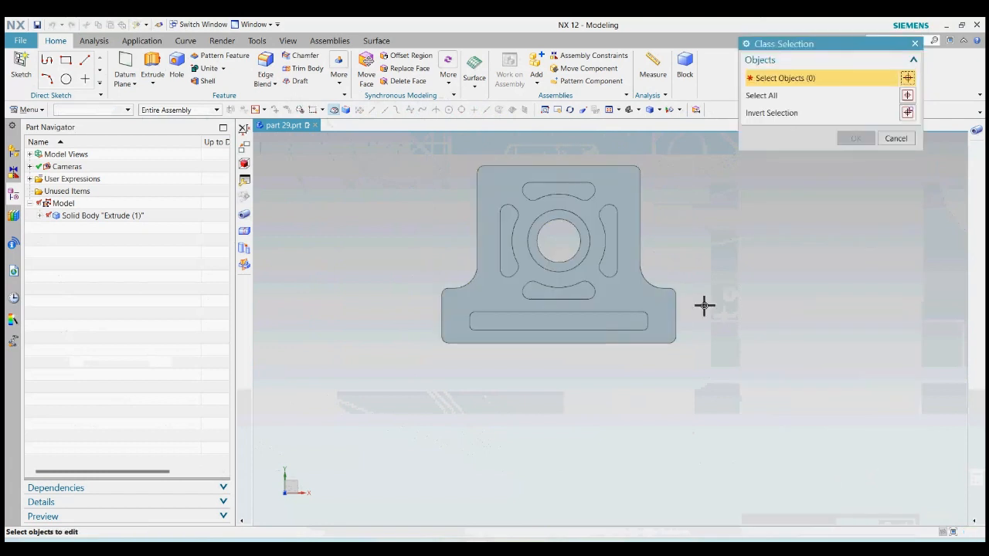
left_click(611, 309)
left_click(855, 138)
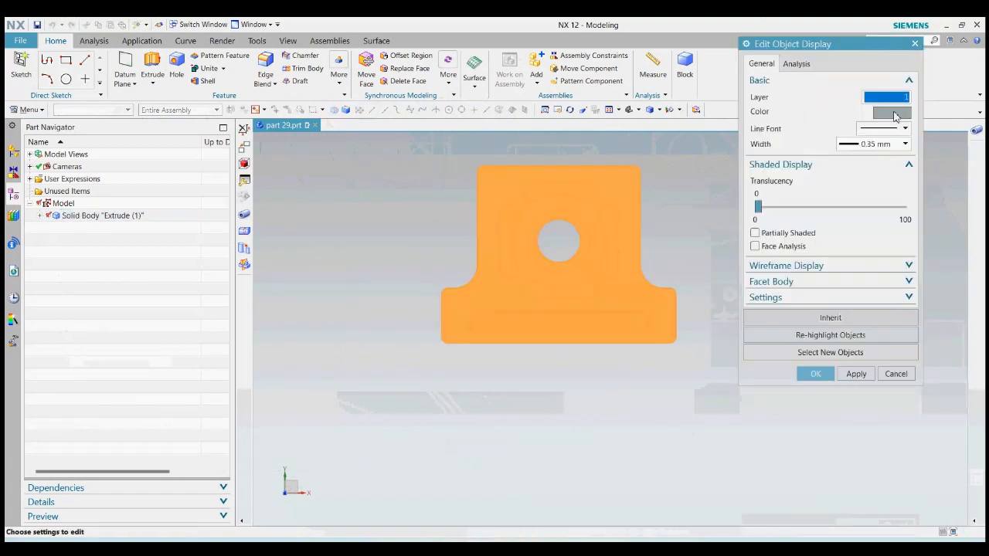
left_click(893, 113)
left_click(850, 224)
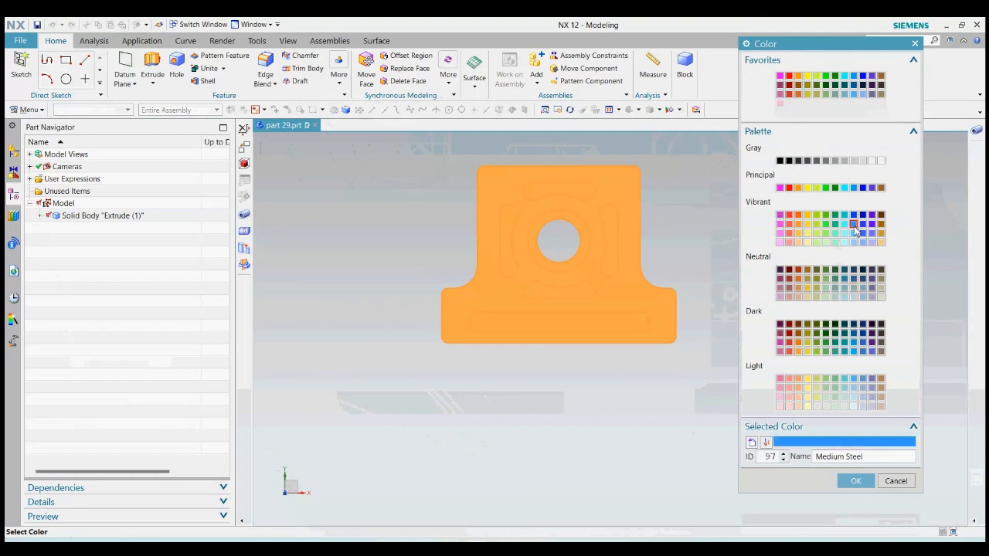
left_click(856, 481)
left_click(815, 377)
middle_click_drag(795, 384, 763, 383)
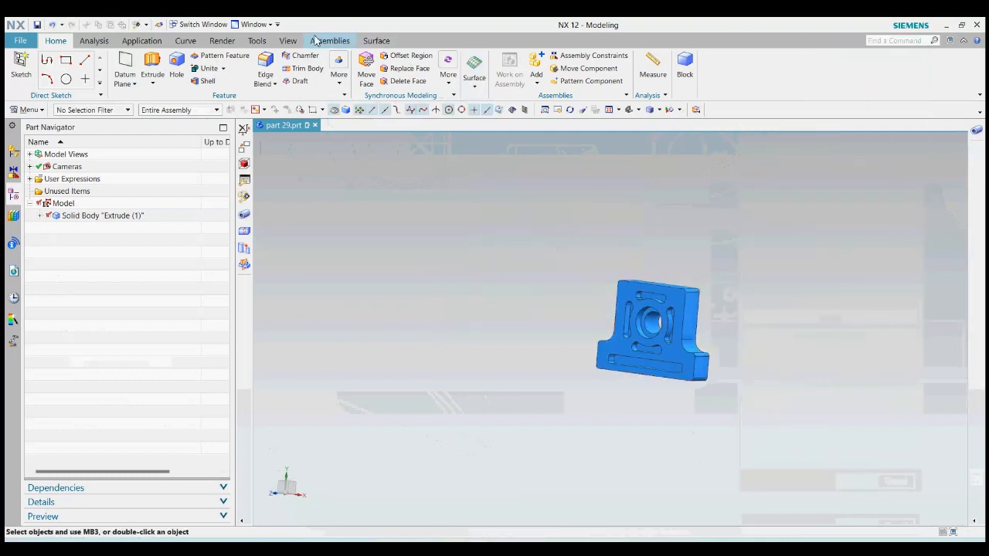
Step: Turn on True Shading for the model and turn the part around to show its back face
left_click(287, 40)
left_click(557, 75)
mouse_move(798, 435)
middle_mouse_down()
mouse_move(852, 443)
mouse_move(848, 353)
mouse_move(872, 278)
mouse_move(827, 225)
mouse_move(771, 285)
middle_mouse_up()
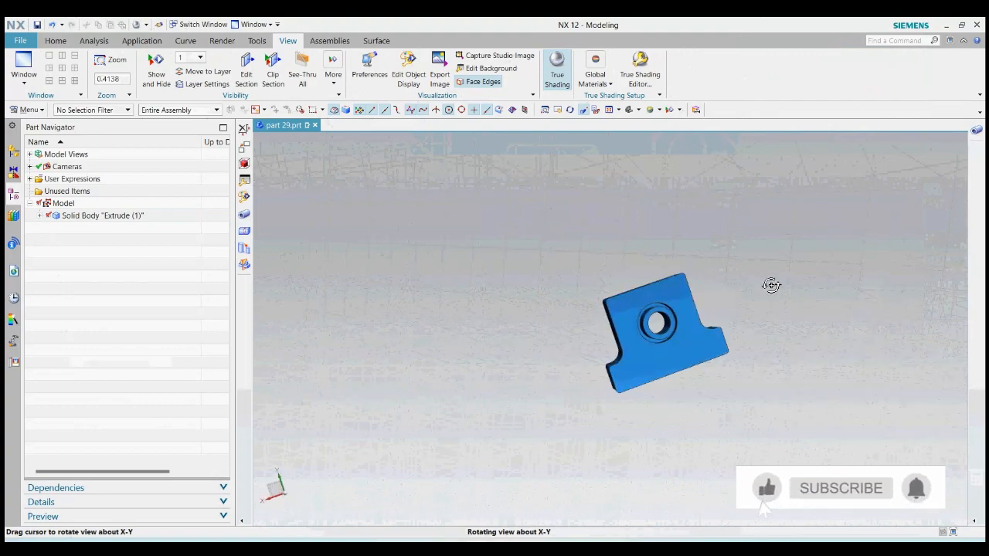
Step: Level the stepped ring faces around the bore on the back side with Replace Face at 0 mm offset
left_click(57, 40)
left_click(408, 68)
scroll(660, 336, "up", 5)
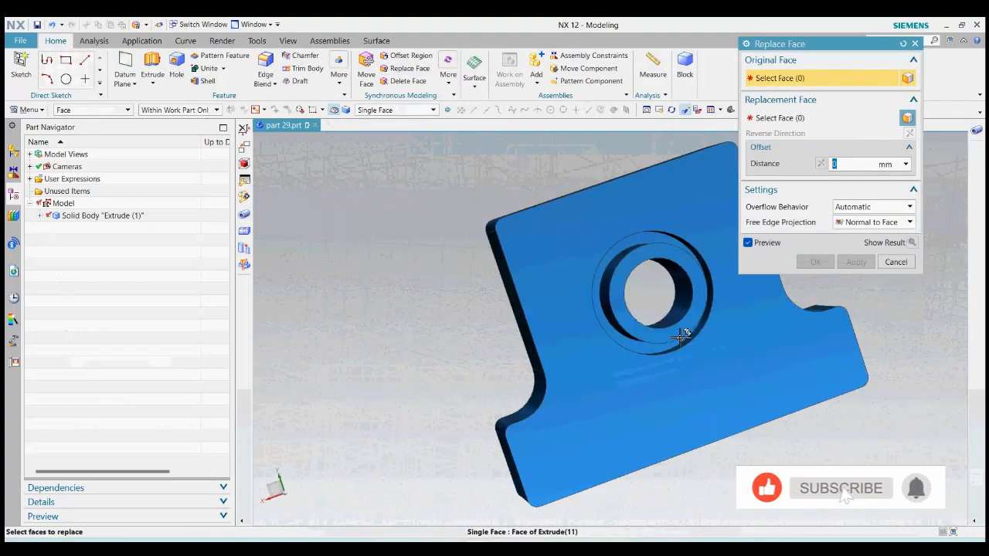
left_click(664, 246)
left_click(656, 237)
left_click(817, 261)
middle_click_drag(760, 309, 751, 264)
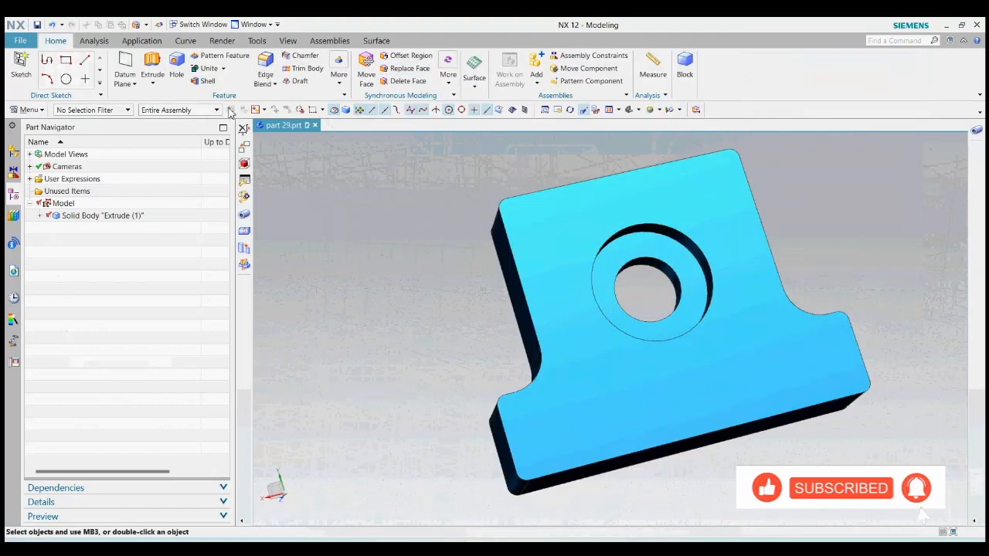
Step: Blend the outer circular edge of the recess around the bore on the back face with a 3 mm radius
left_click(266, 83)
left_click(286, 98)
left_click(602, 315)
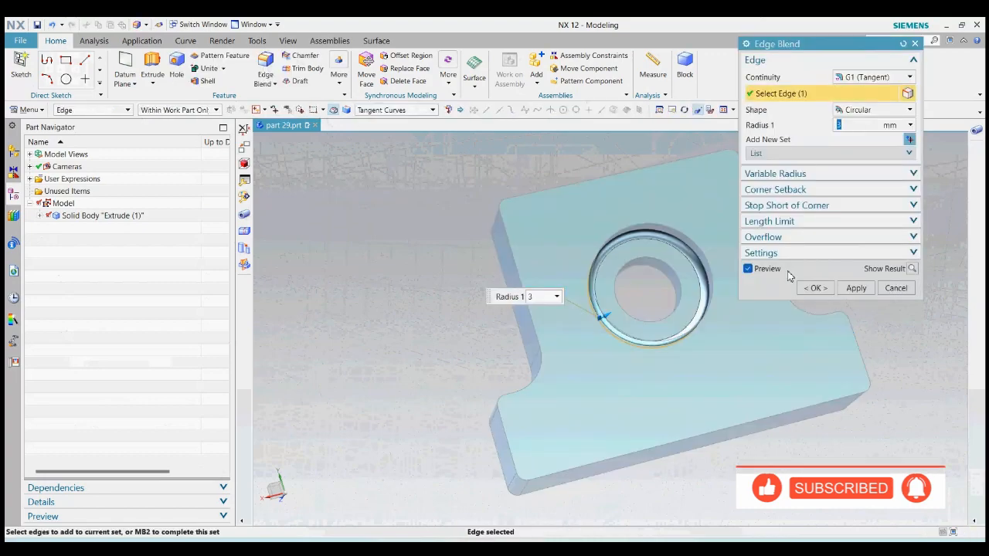
left_click(808, 288)
scroll(761, 362, "down", 5)
middle_click_drag(762, 362, 526, 477)
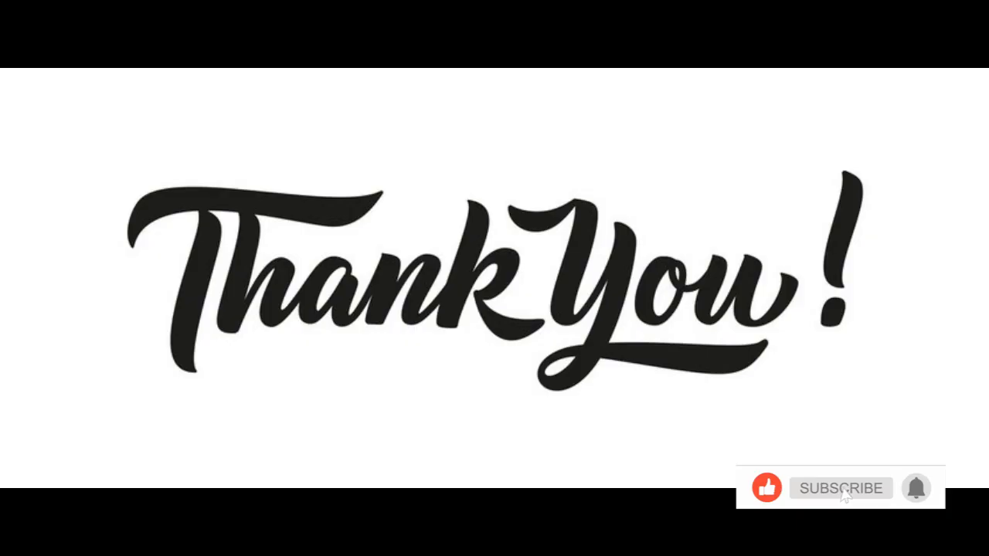